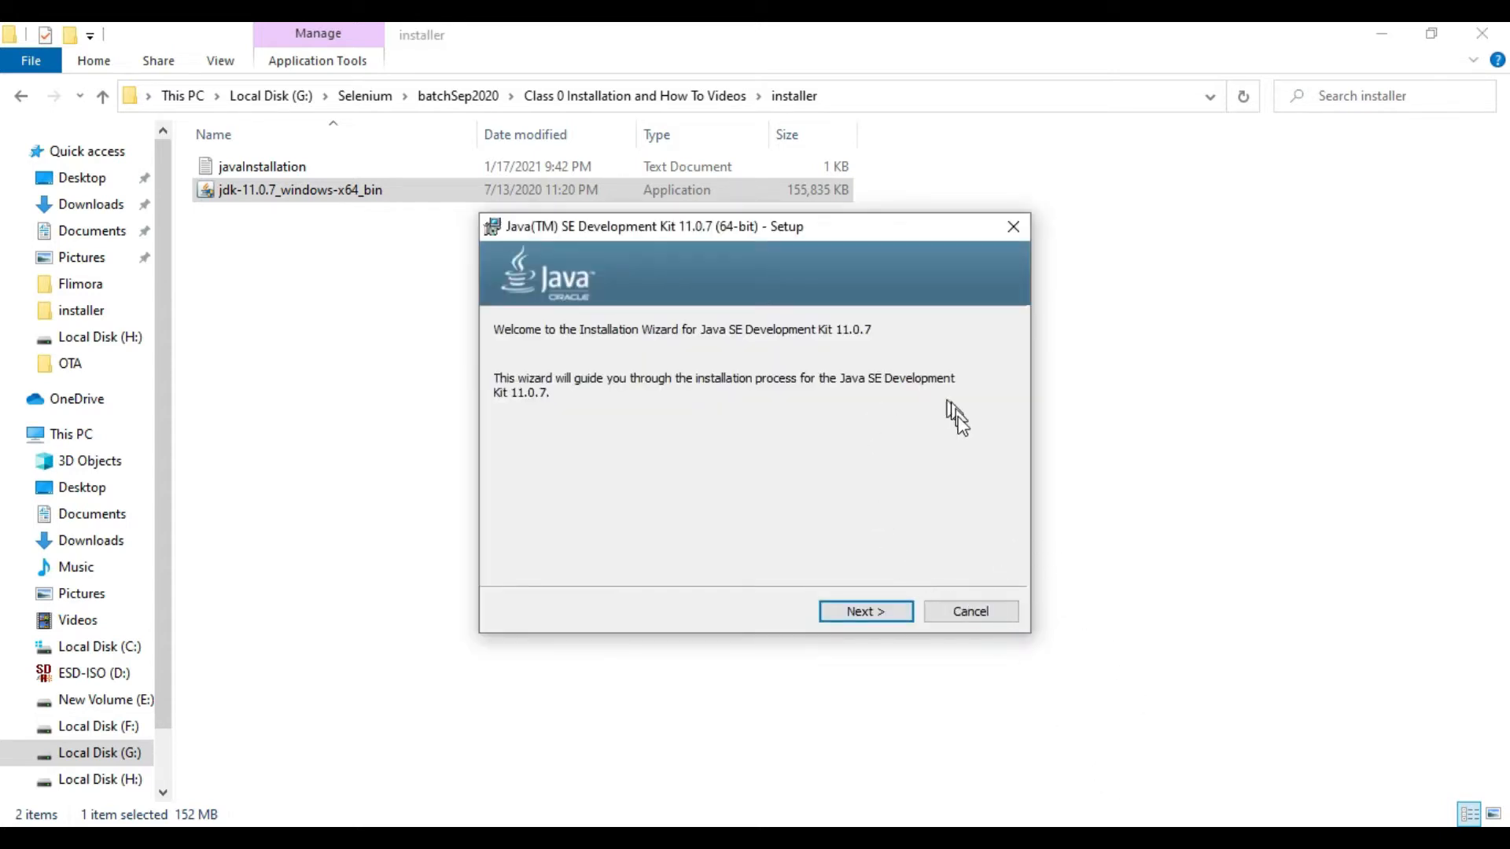
Step: Install Java SE Development Kit 11.0.7 with the default features and install location, and close the finished setup wizard
{"action": "left_click", "coordinate": [897, 613]}
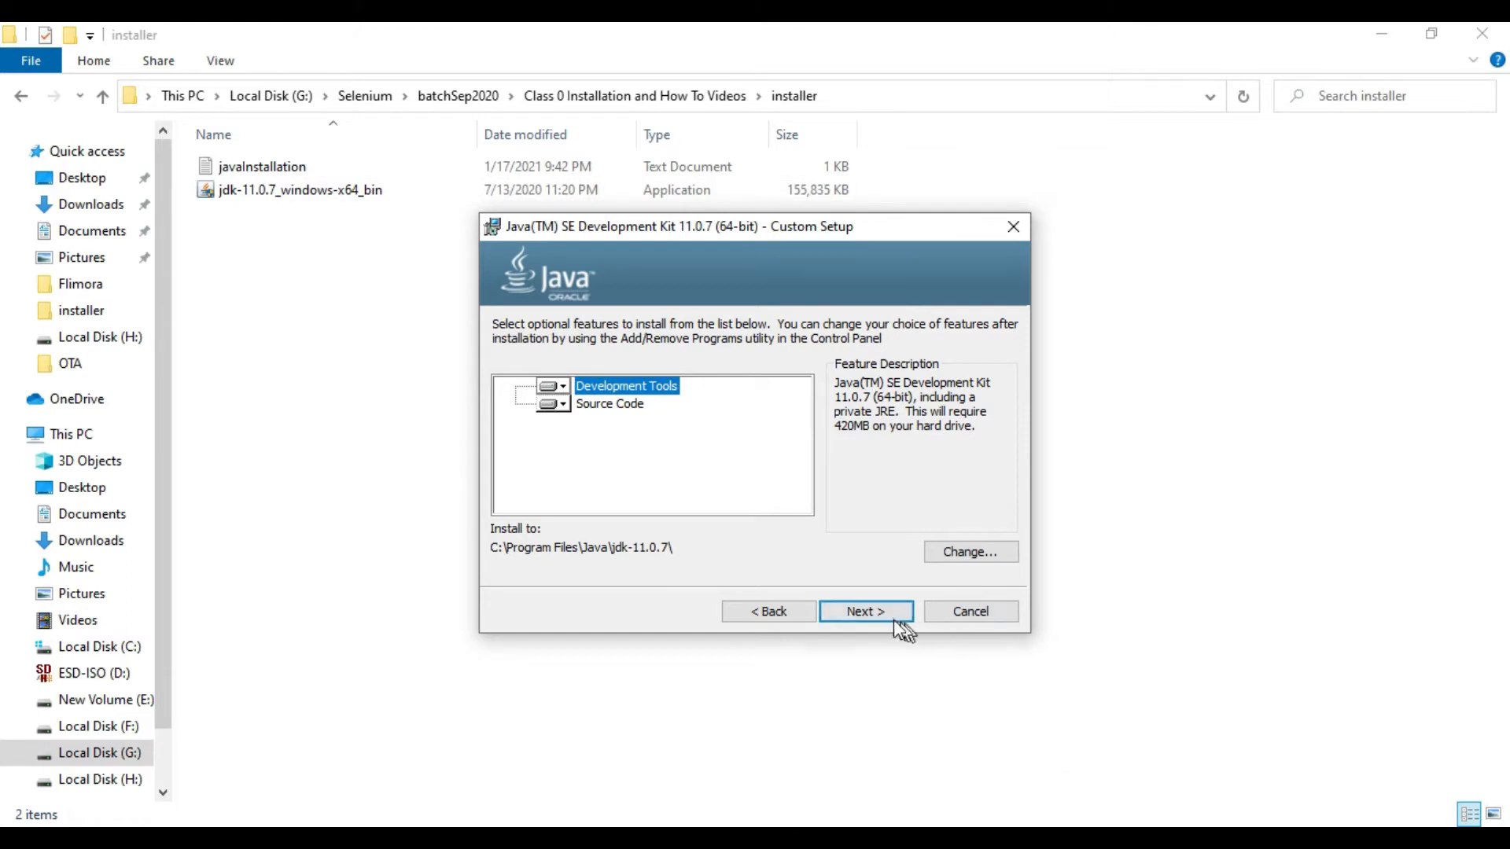
{"action": "left_click", "coordinate": [874, 613]}
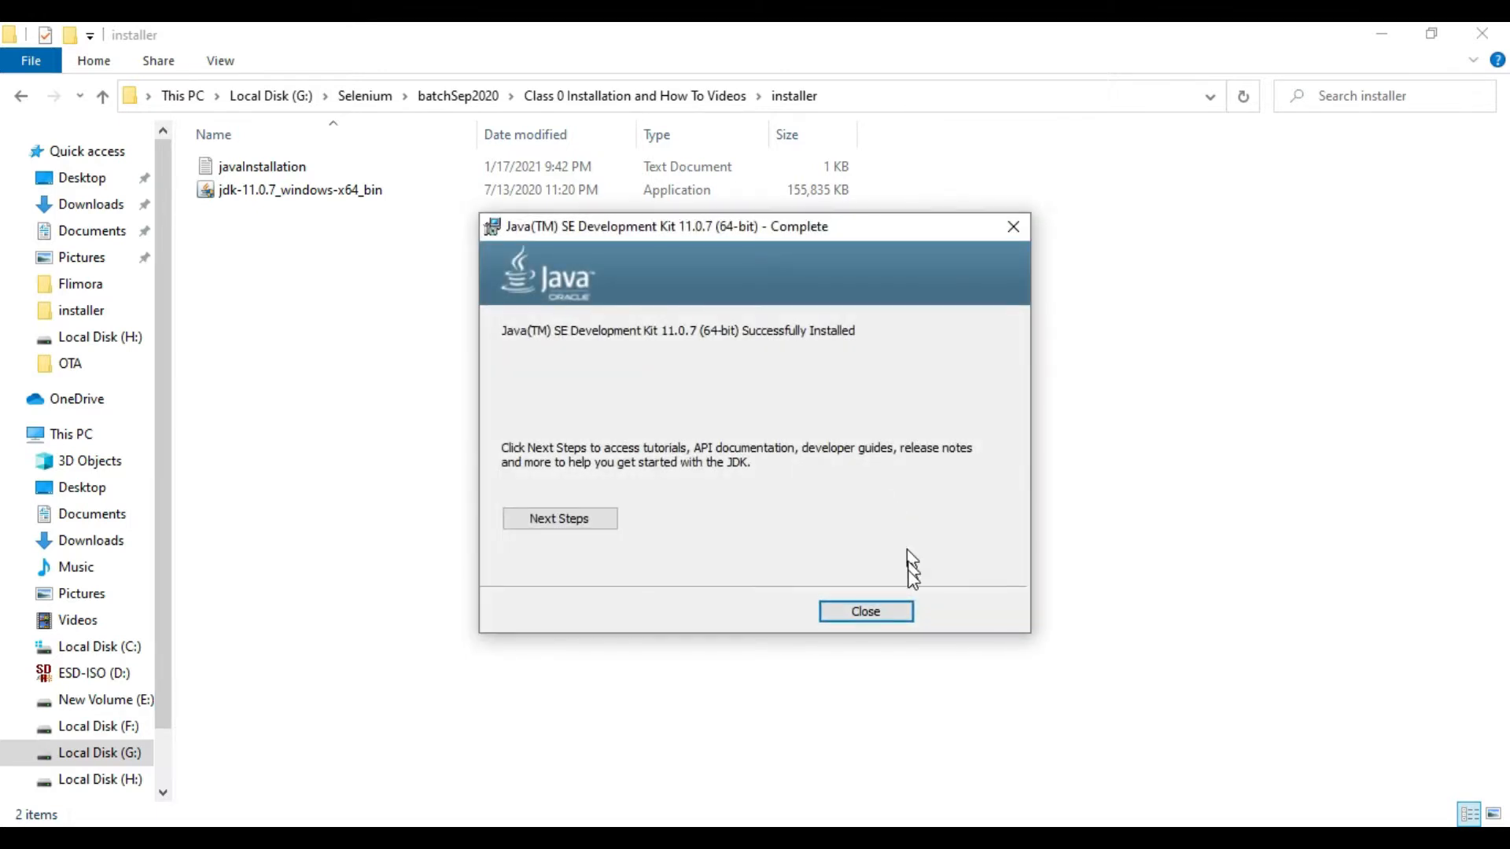
{"action": "left_click", "coordinate": [892, 613]}
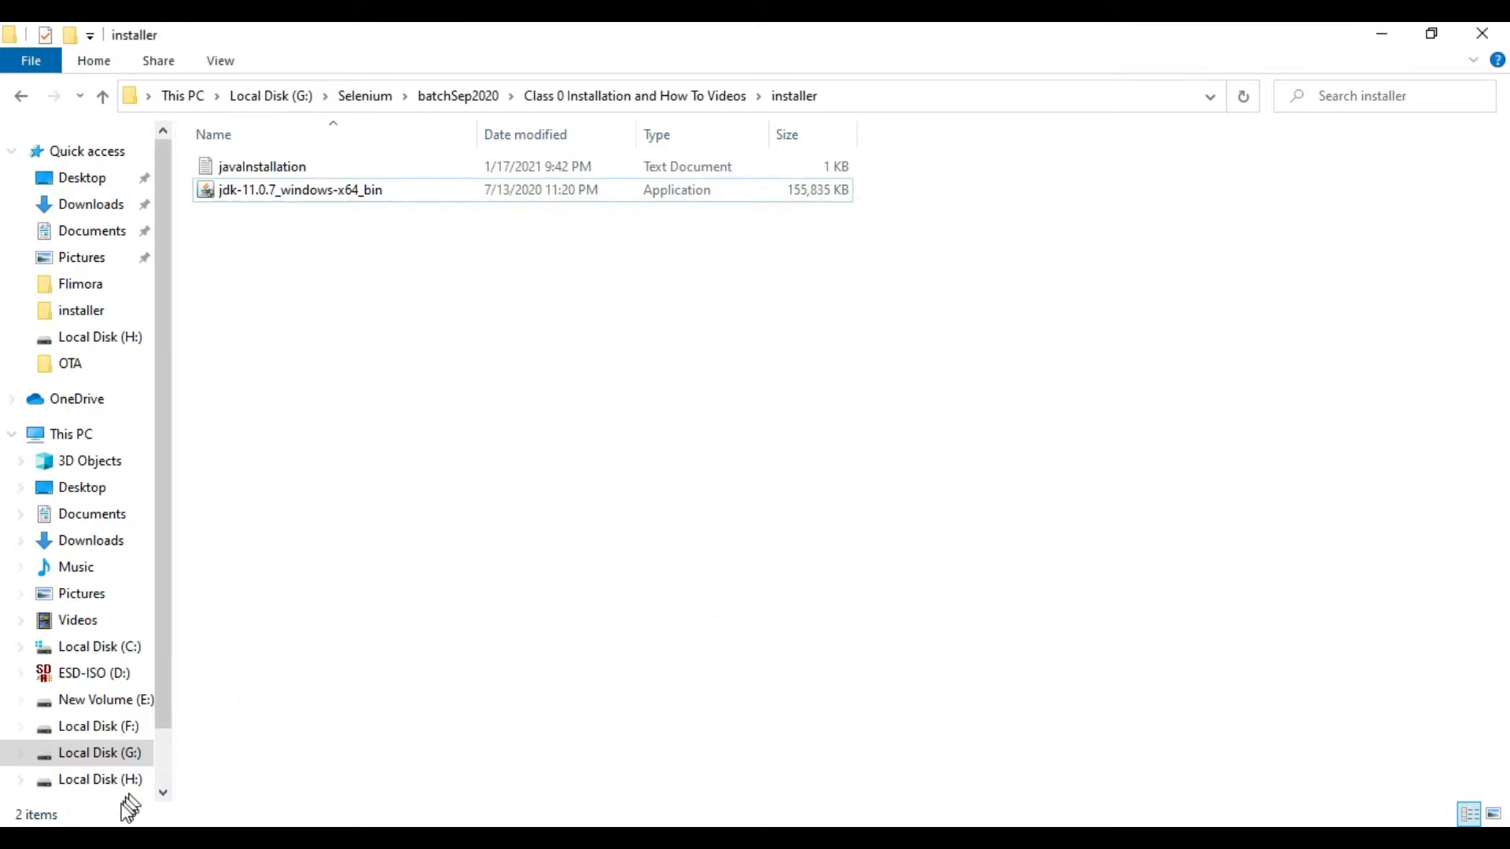
Step: Search Windows for "env" and open the Environment Variables dialog from the system properties
{"action": "left_click", "coordinate": [122, 824]}
{"action": "type", "text": "en"}
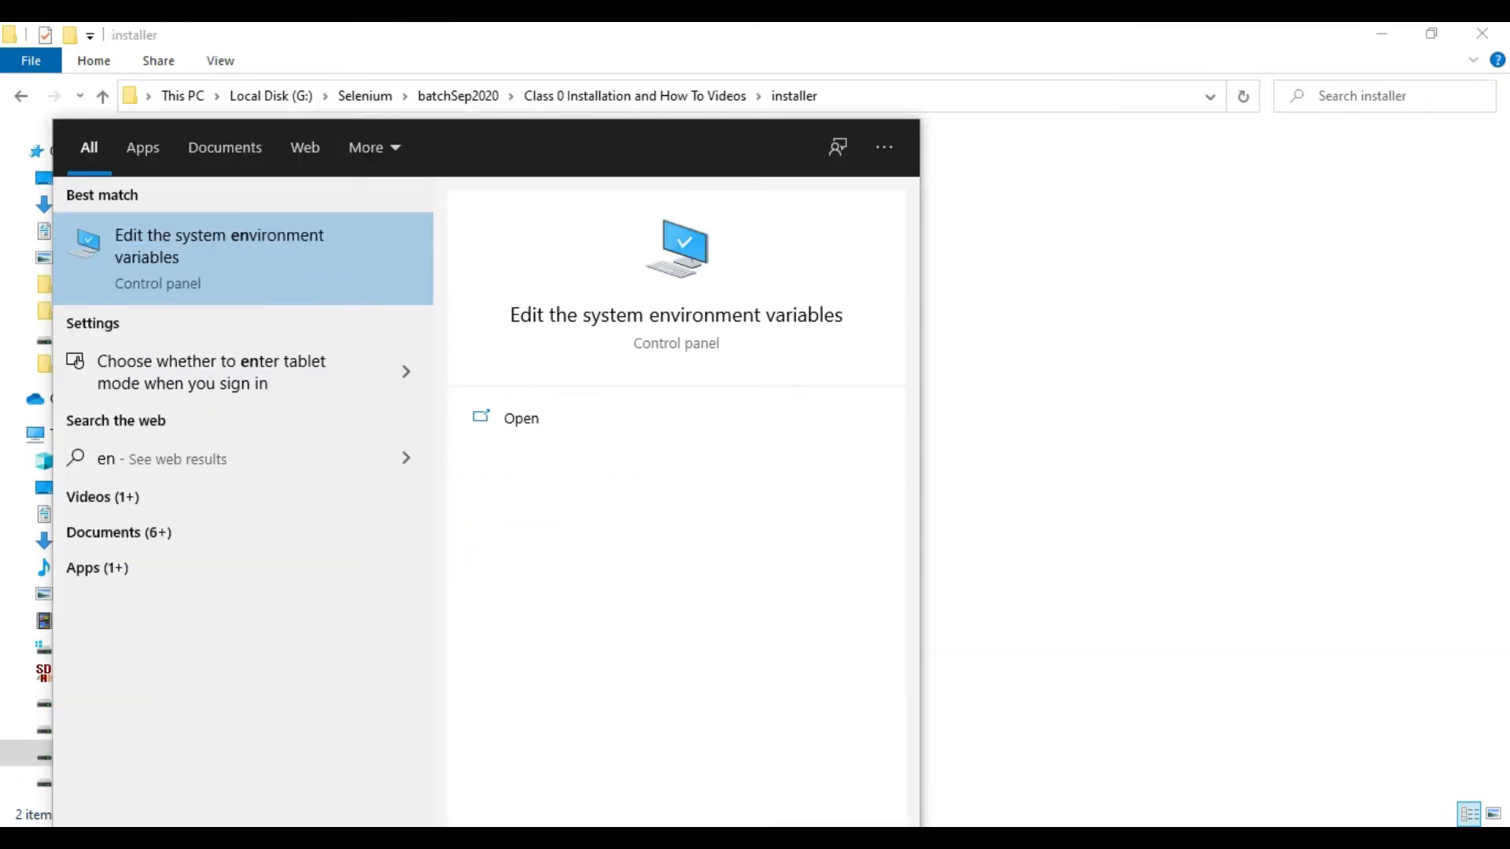
{"action": "type", "text": "v"}
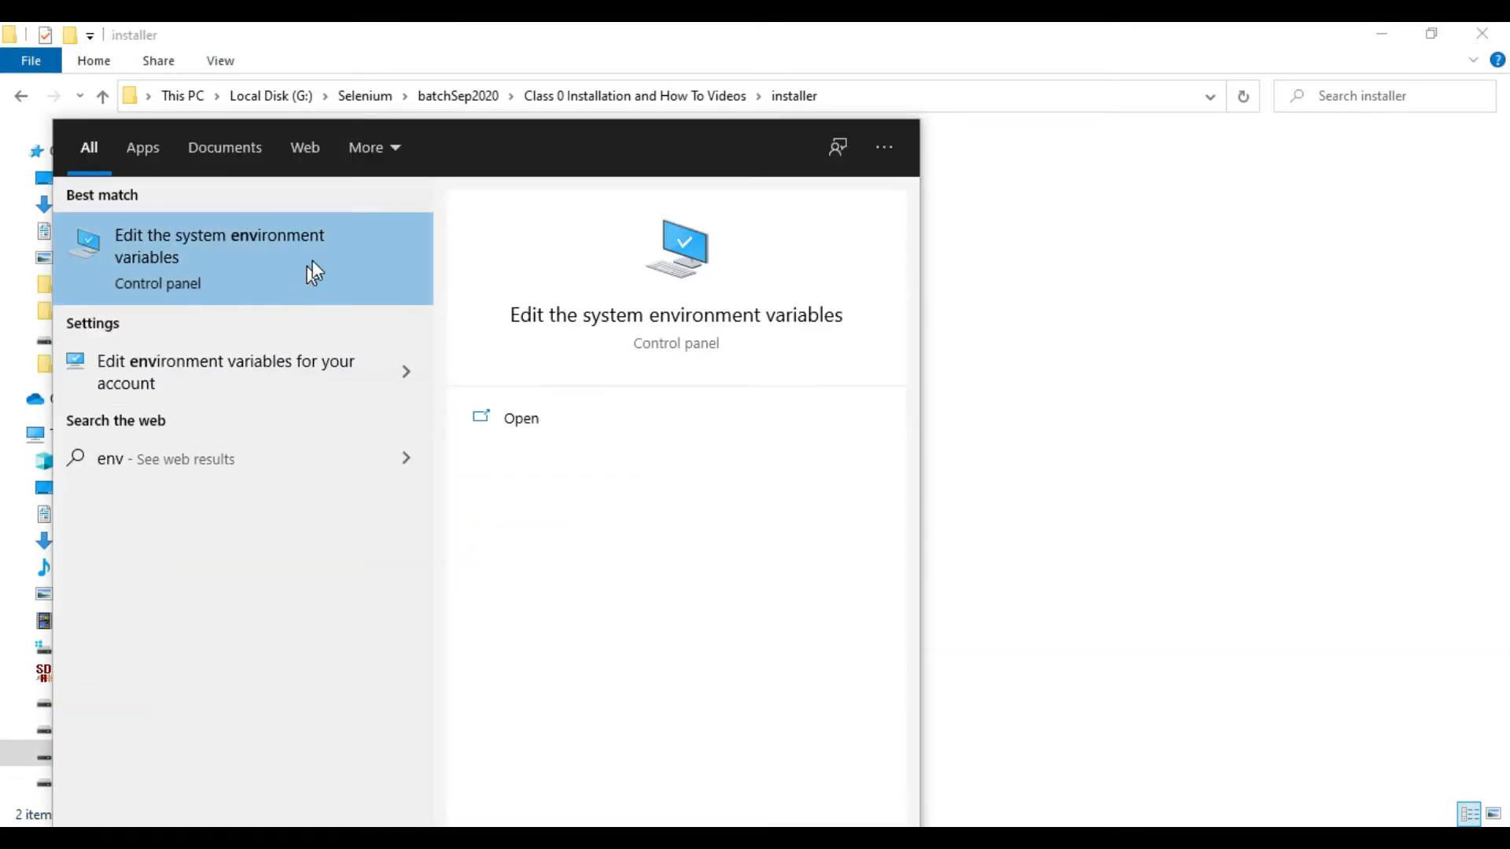
{"action": "left_click", "coordinate": [316, 286]}
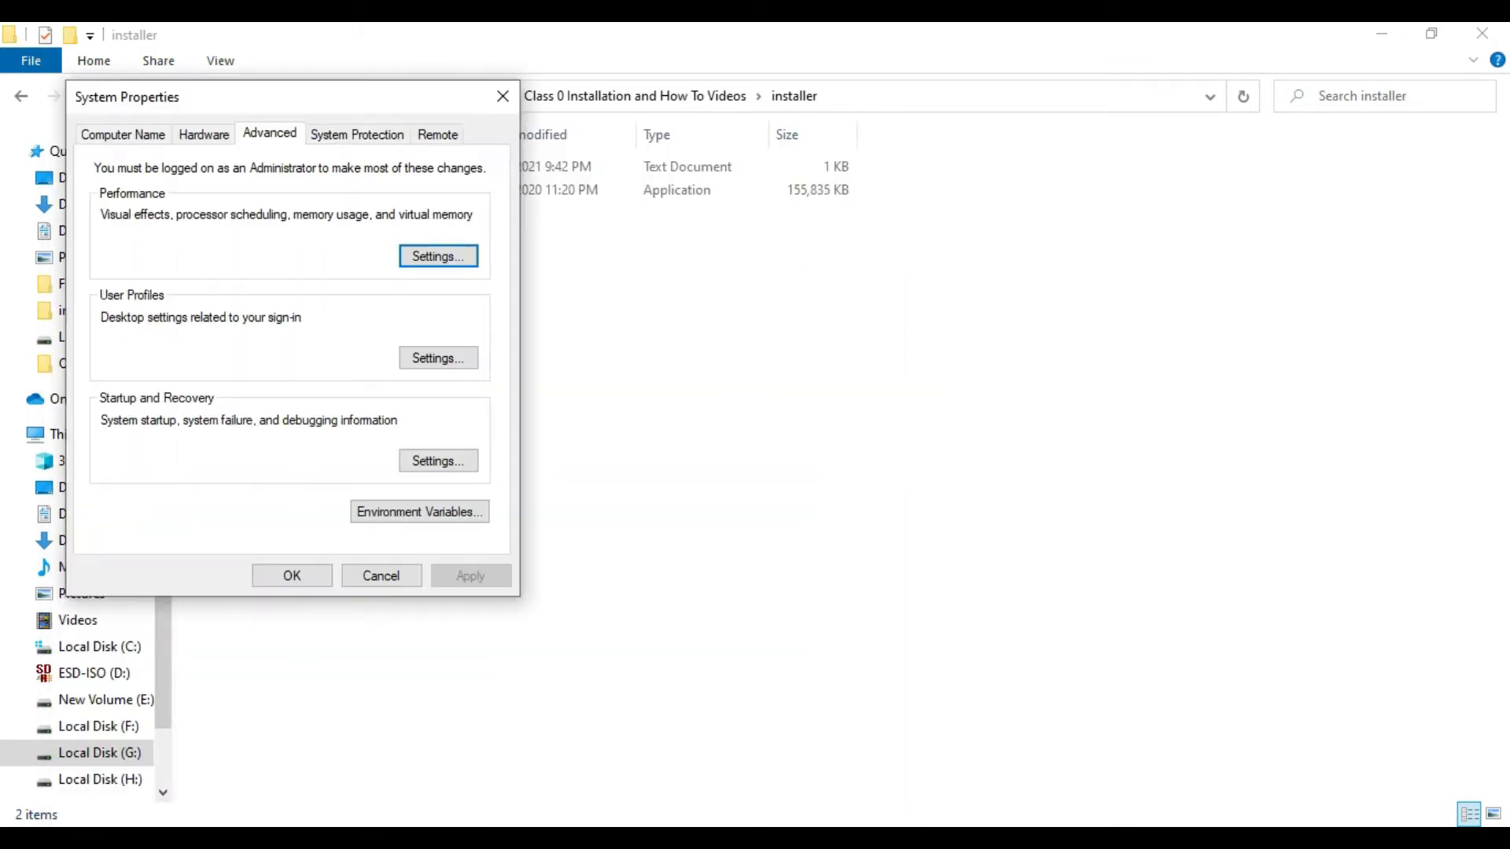
{"action": "left_click_drag", "start_coordinate": [267, 98], "coordinate": [780, 151]}
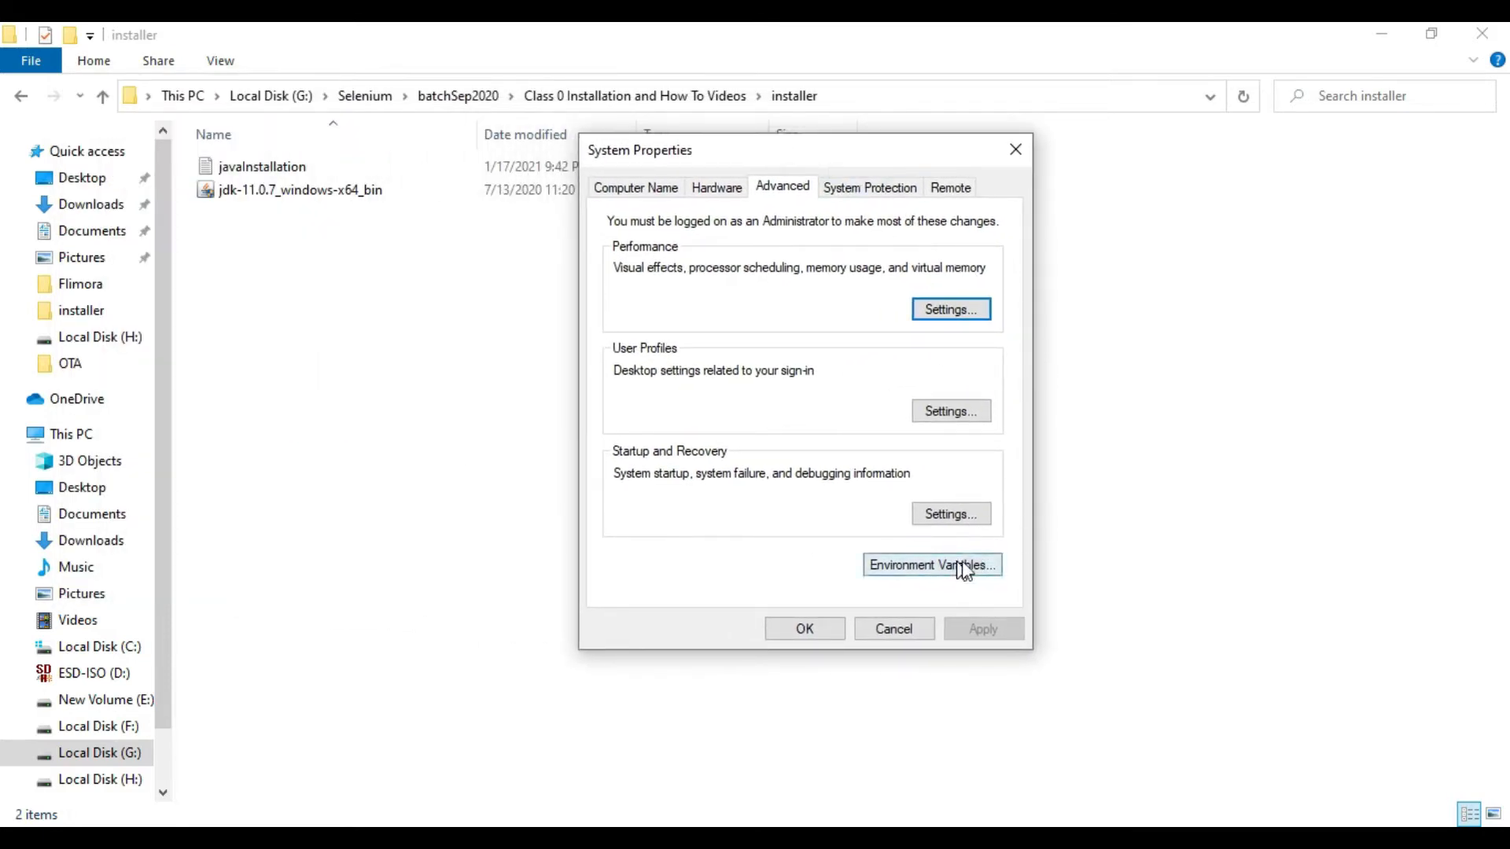
{"action": "left_click", "coordinate": [982, 574]}
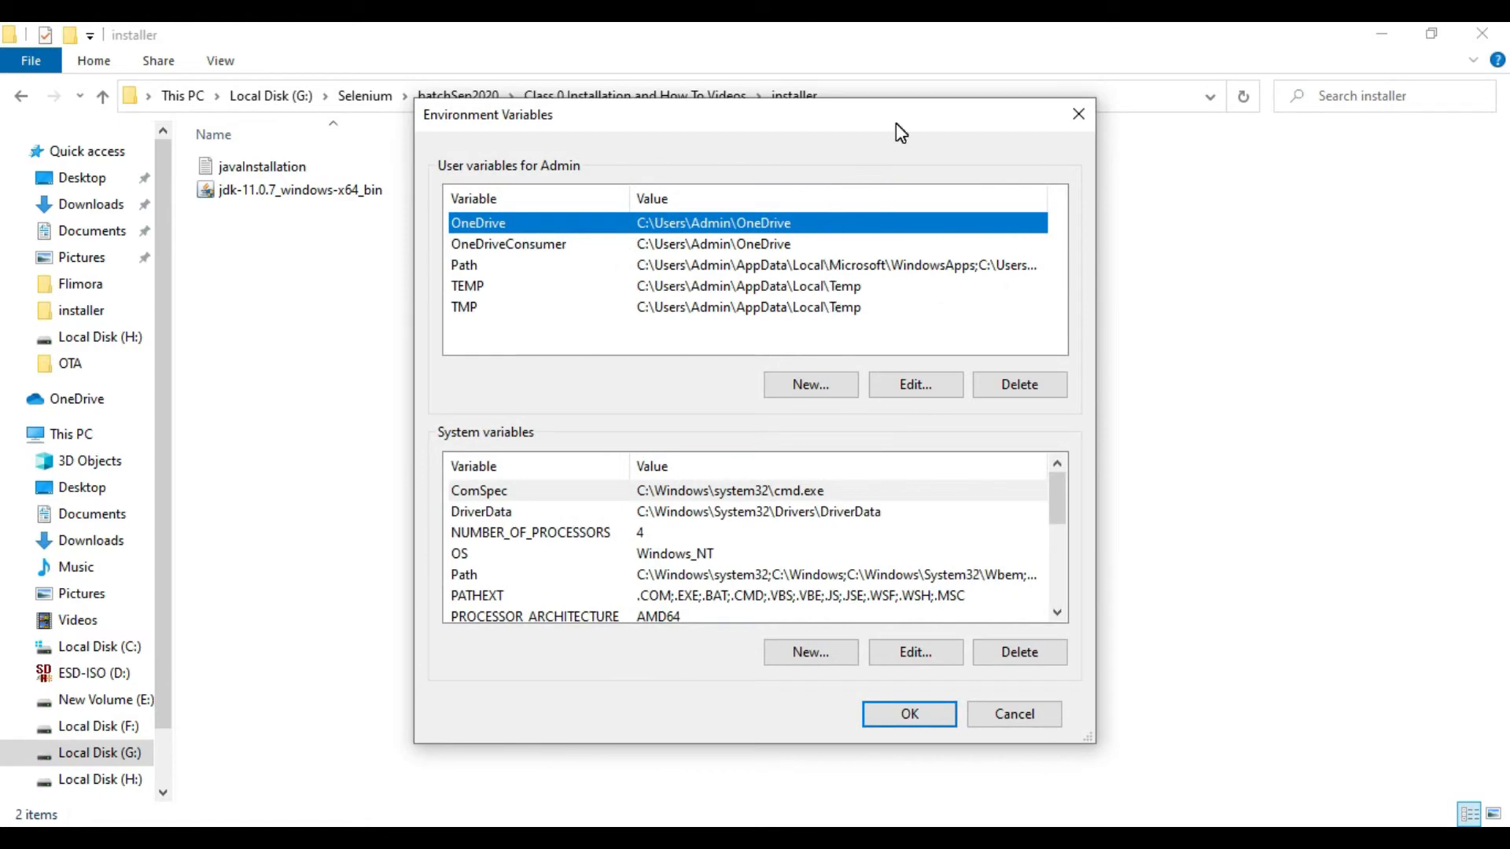
{"action": "left_click_drag", "start_coordinate": [895, 122], "coordinate": [950, 122]}
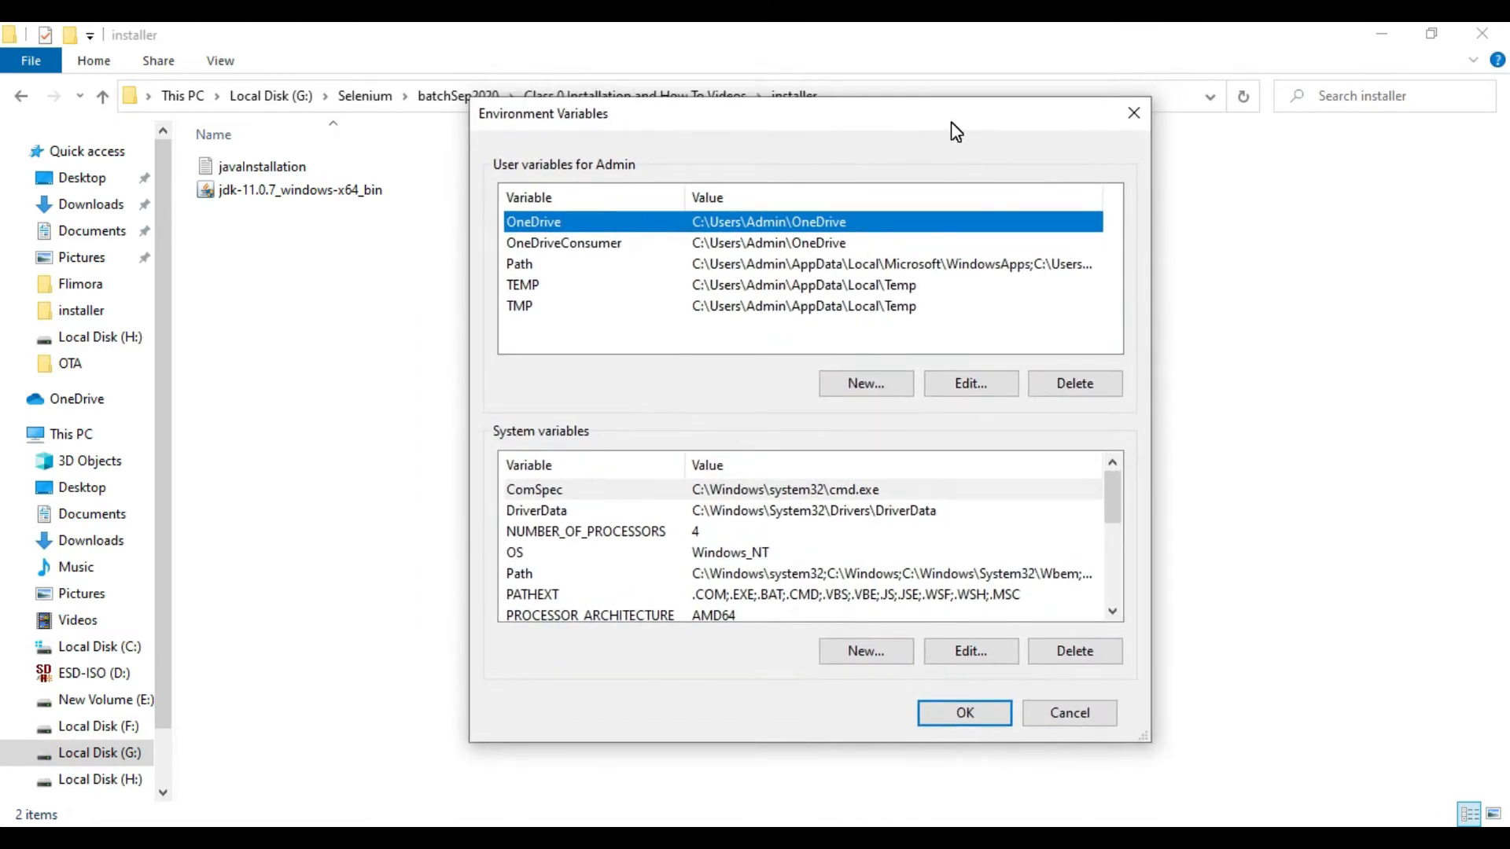
Step: Switch to File Explorer and open the folder C:\Program Files\Java\jdk-11.0.7\bin
{"action": "left_click", "coordinate": [621, 747]}
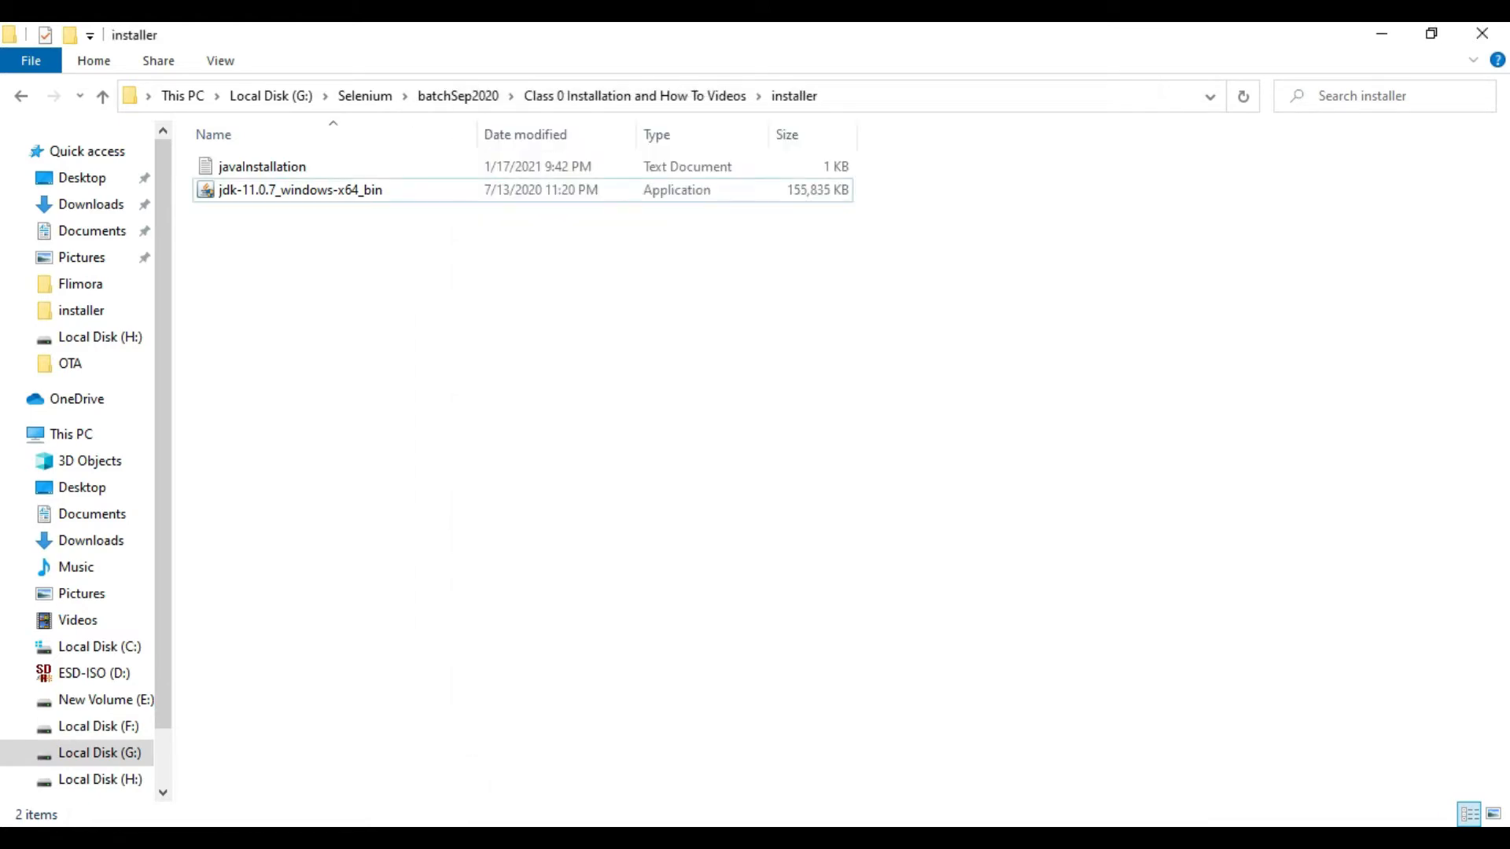
{"action": "left_click", "coordinate": [125, 650]}
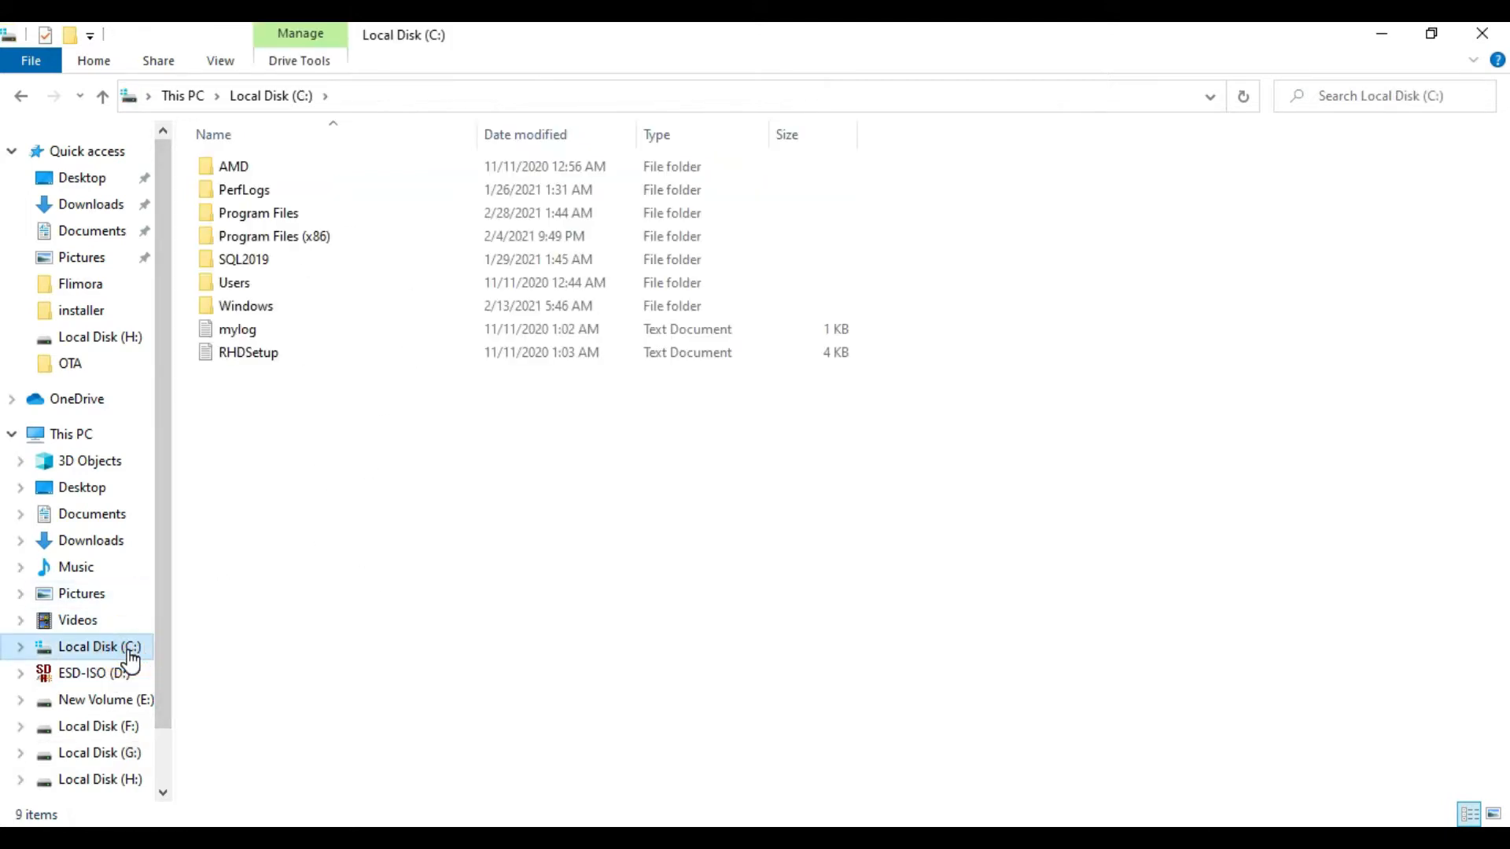
{"action": "left_click", "coordinate": [431, 214]}
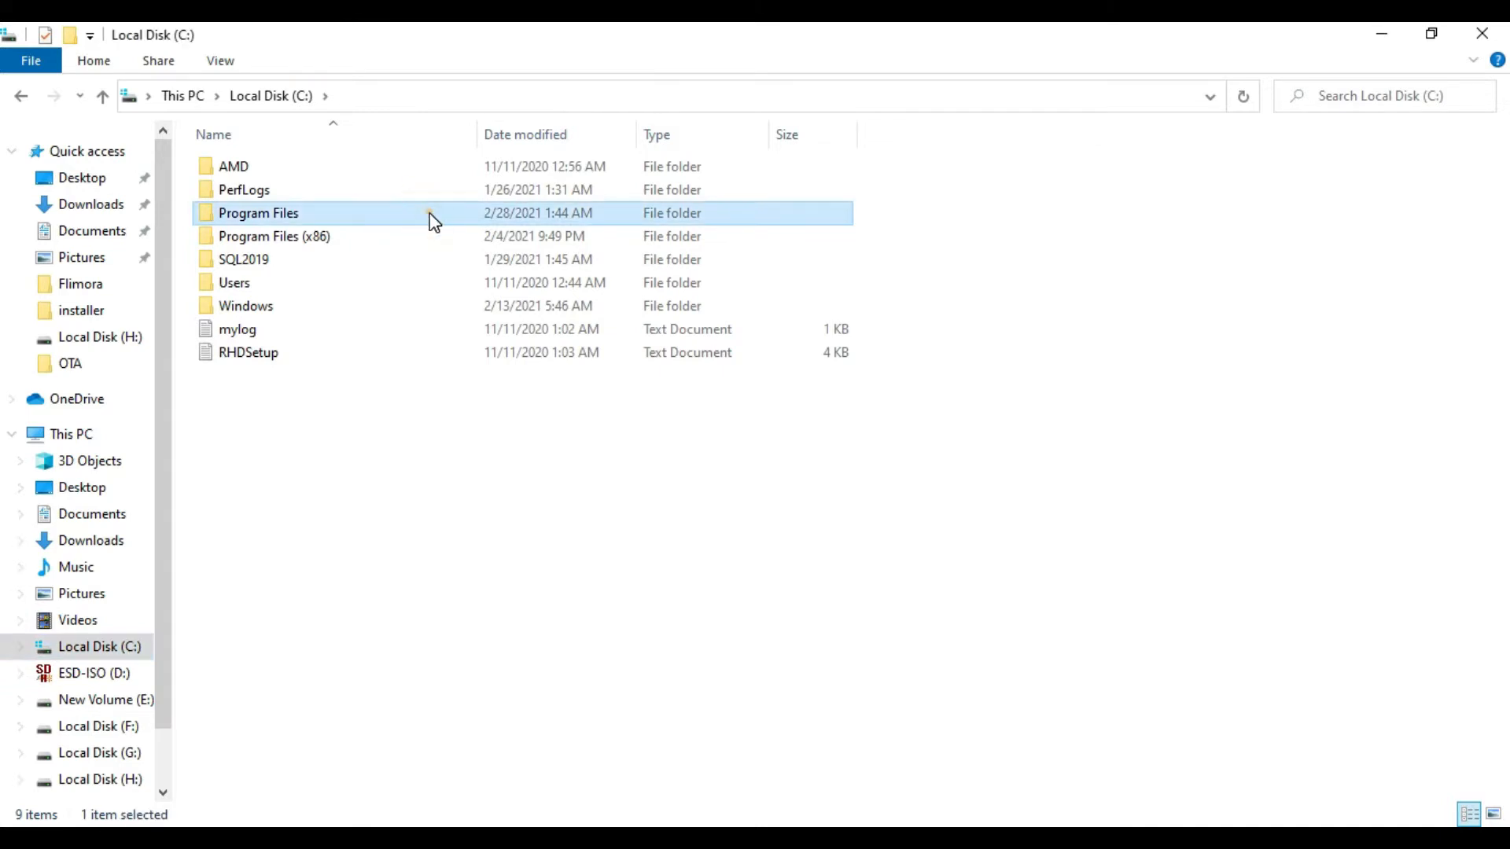
{"action": "double_click", "coordinate": [430, 214]}
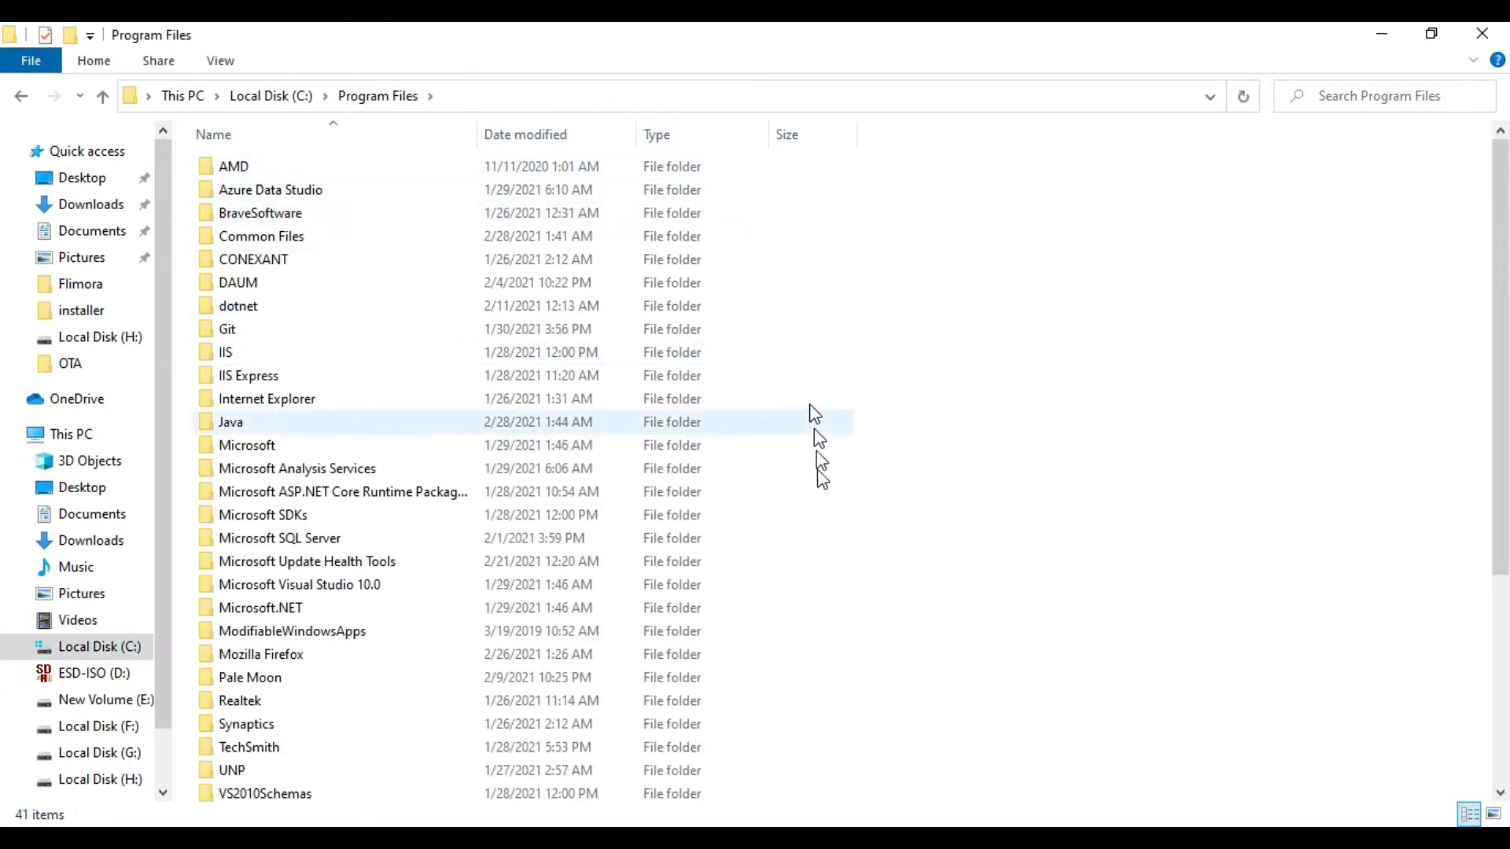
{"action": "scroll", "coordinate": [825, 538], "scroll_direction": "down", "scroll_amount": 1}
{"action": "scroll", "coordinate": [822, 543], "scroll_direction": "down", "scroll_amount": 4}
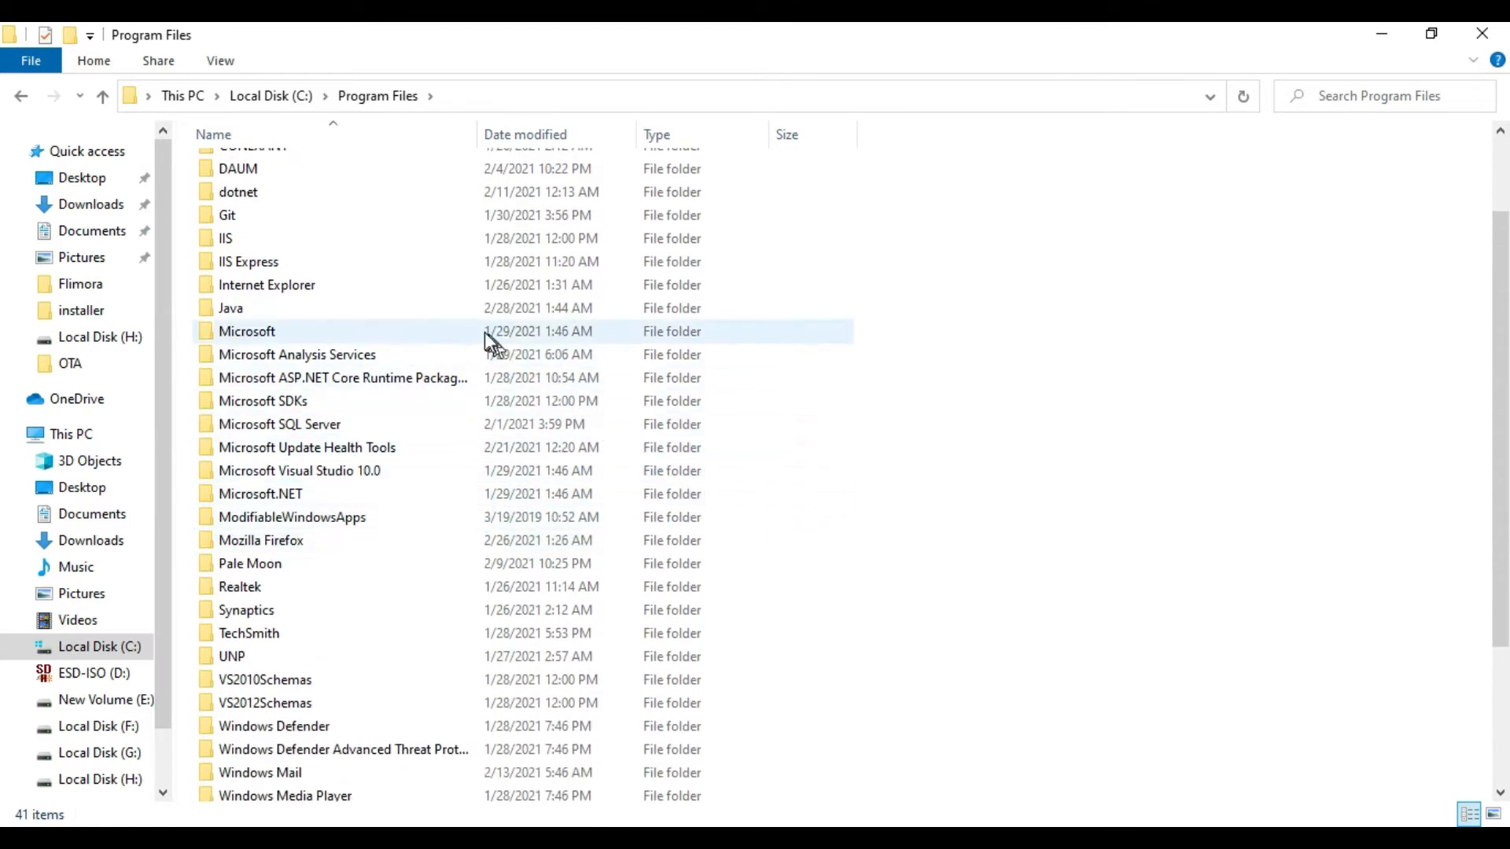
{"action": "left_click", "coordinate": [426, 310]}
{"action": "double_click", "coordinate": [426, 310]}
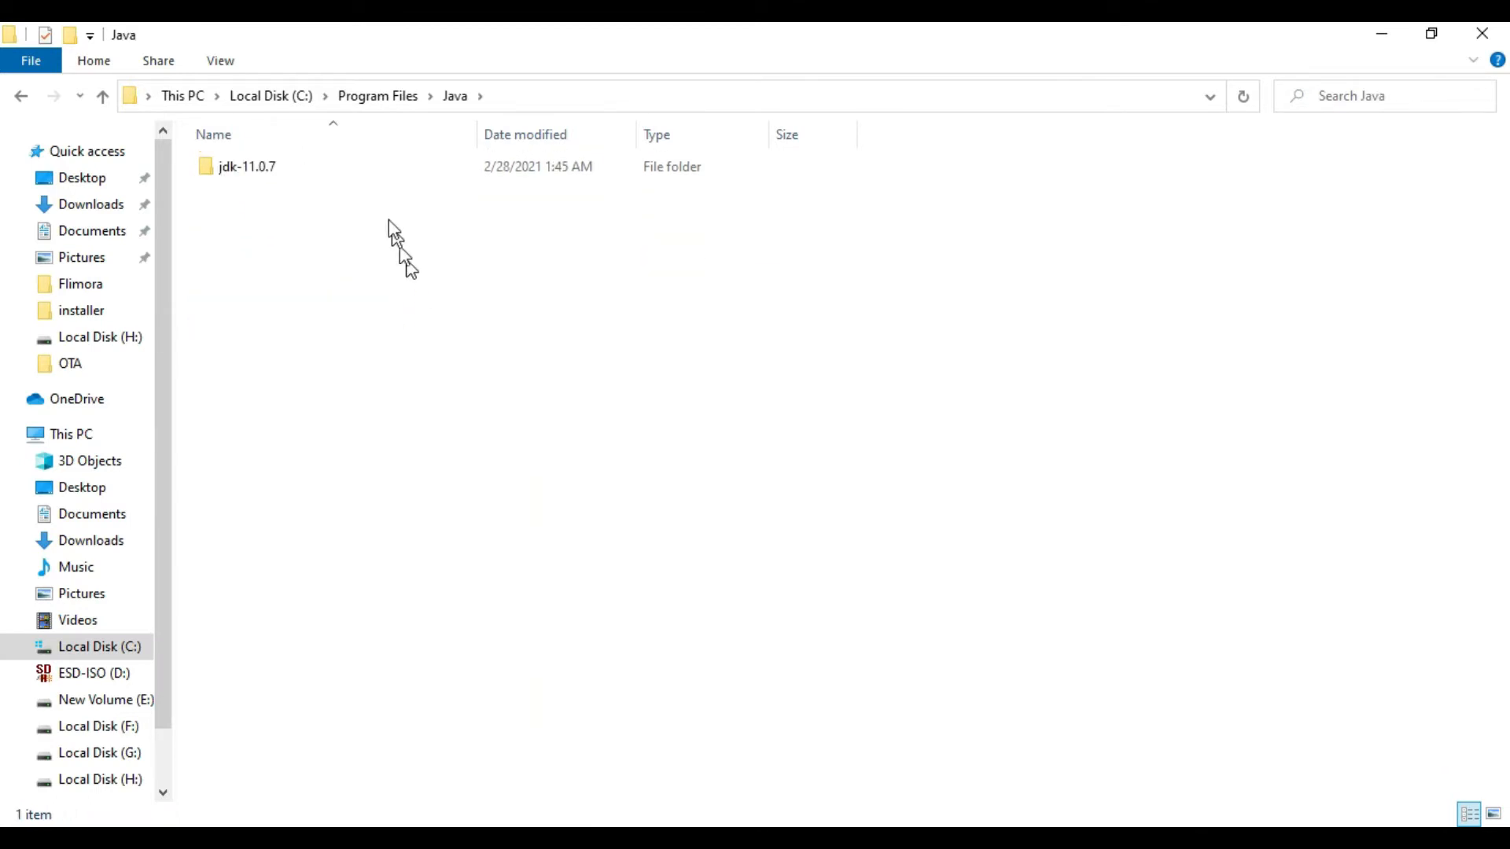
{"action": "left_click", "coordinate": [373, 163]}
{"action": "double_click", "coordinate": [374, 167]}
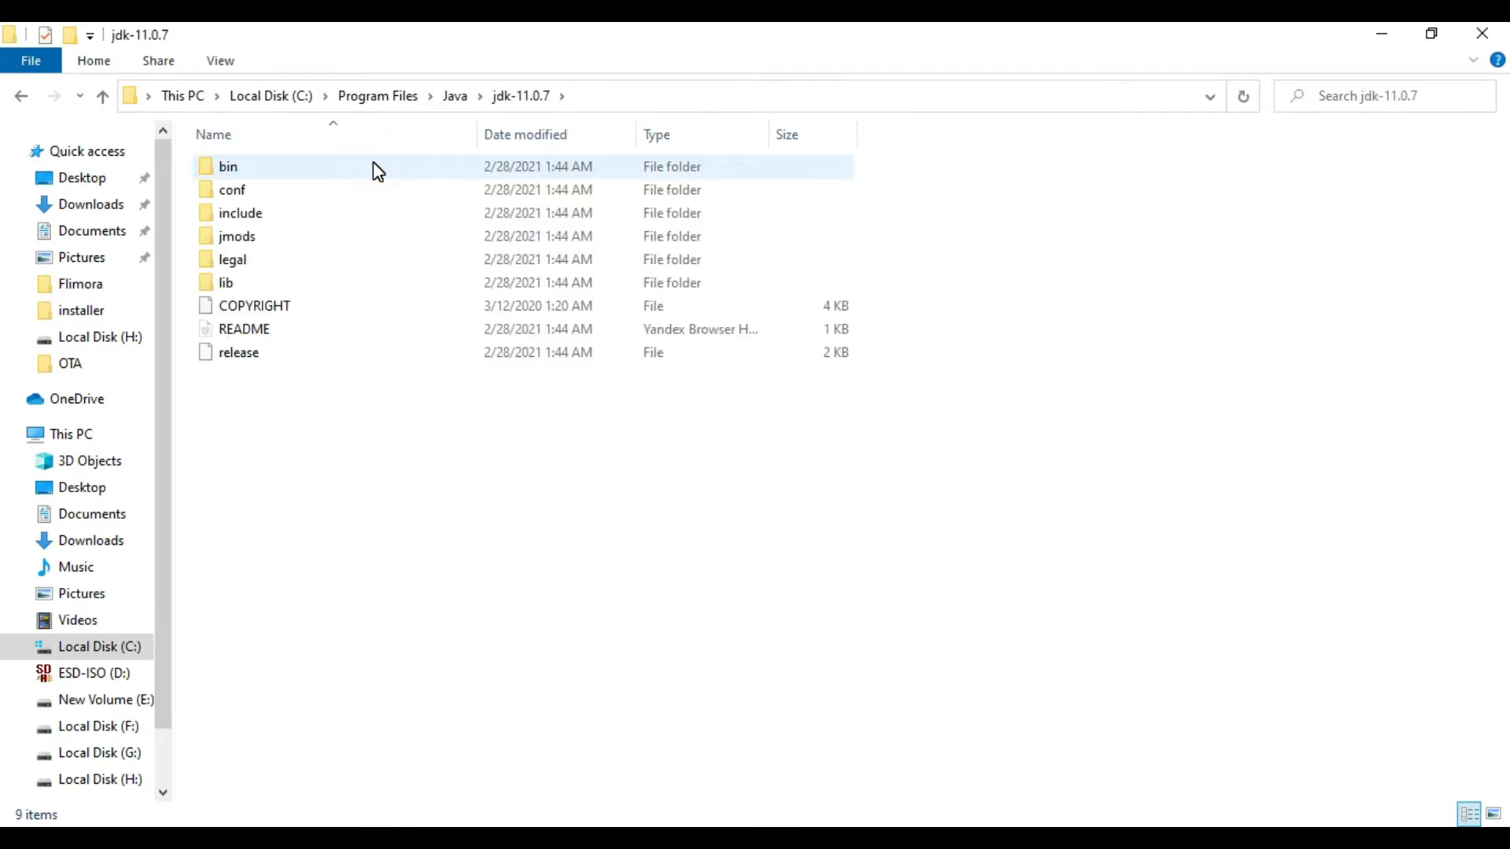
{"action": "double_click", "coordinate": [385, 167]}
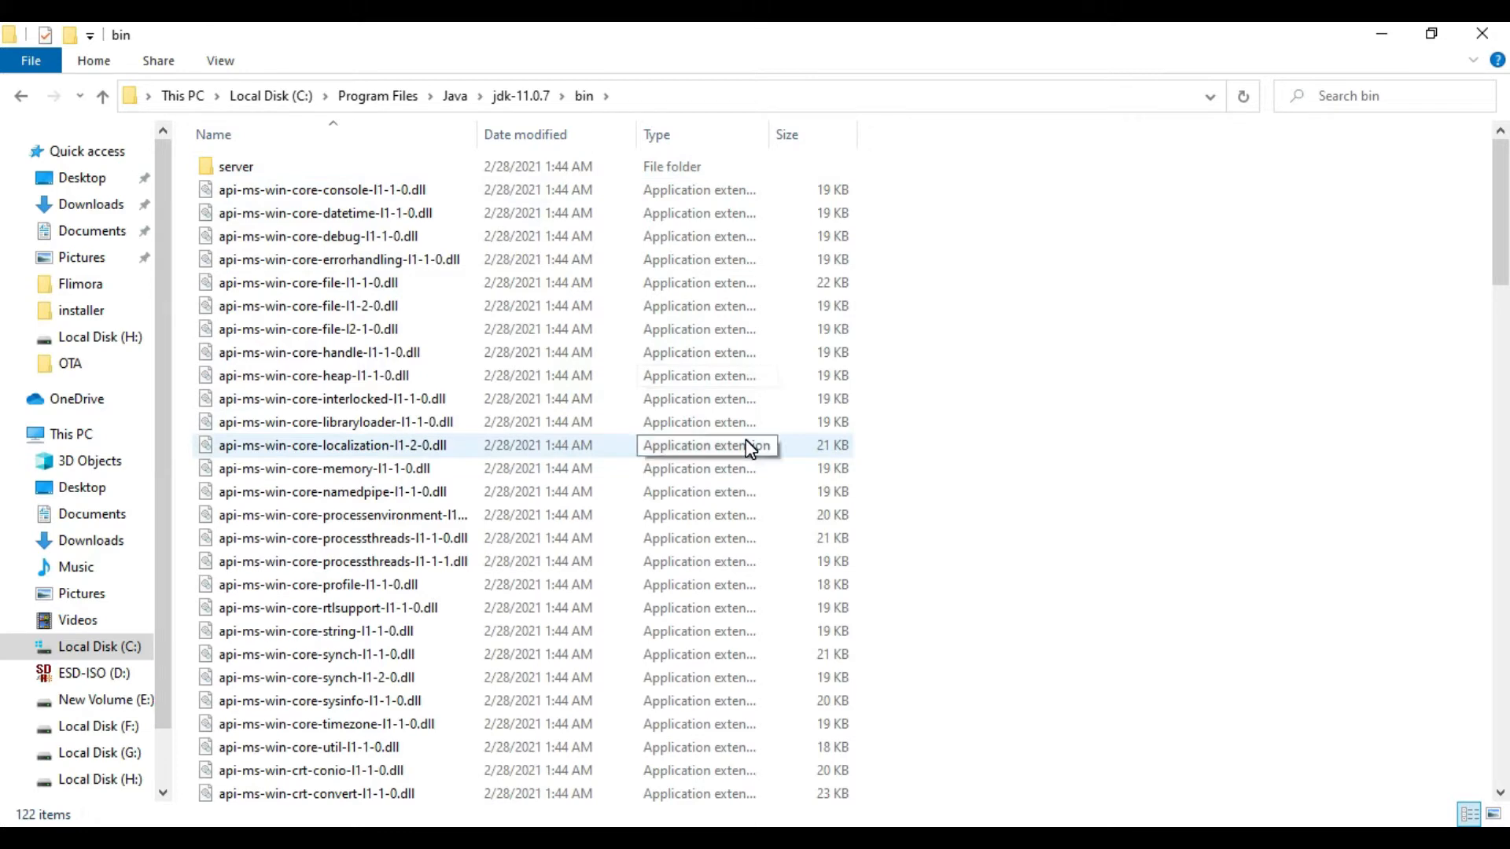
Step: Copy the full path of the JDK's bin folder
{"action": "left_click", "coordinate": [643, 98]}
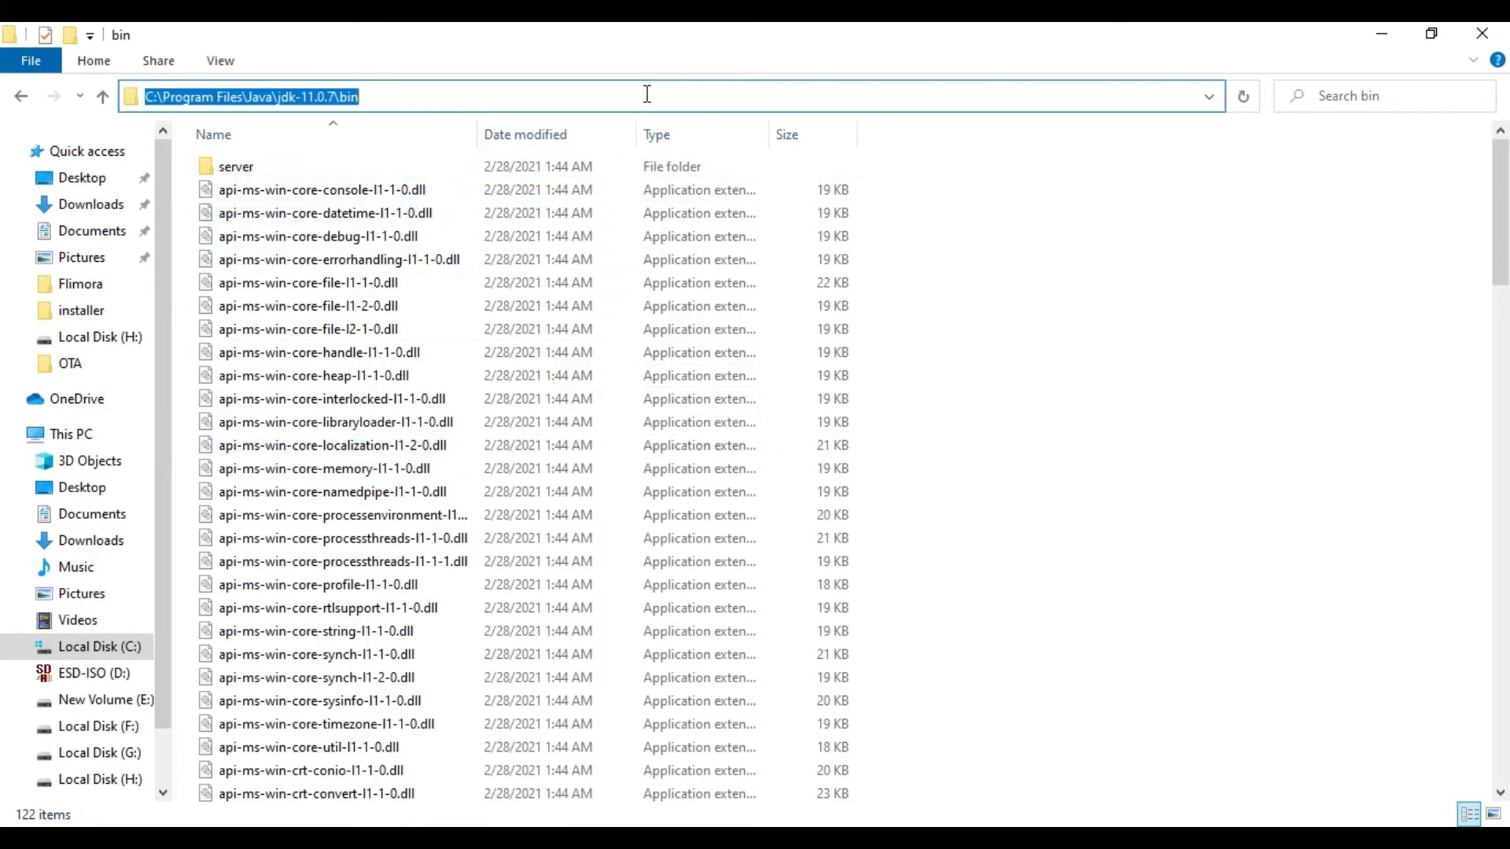
{"action": "right_click", "coordinate": [326, 94]}
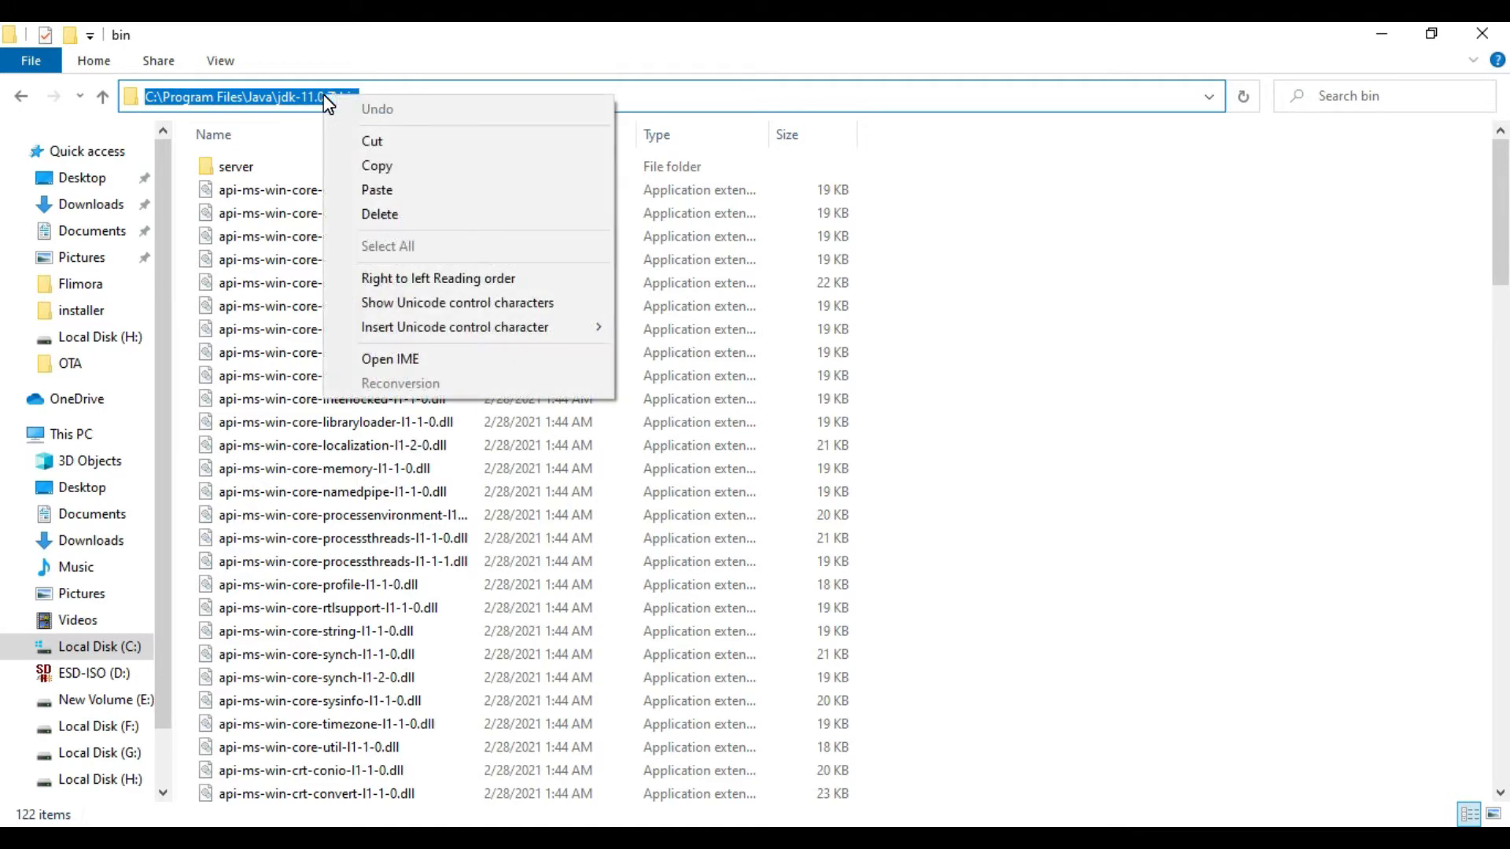
{"action": "left_click", "coordinate": [405, 167]}
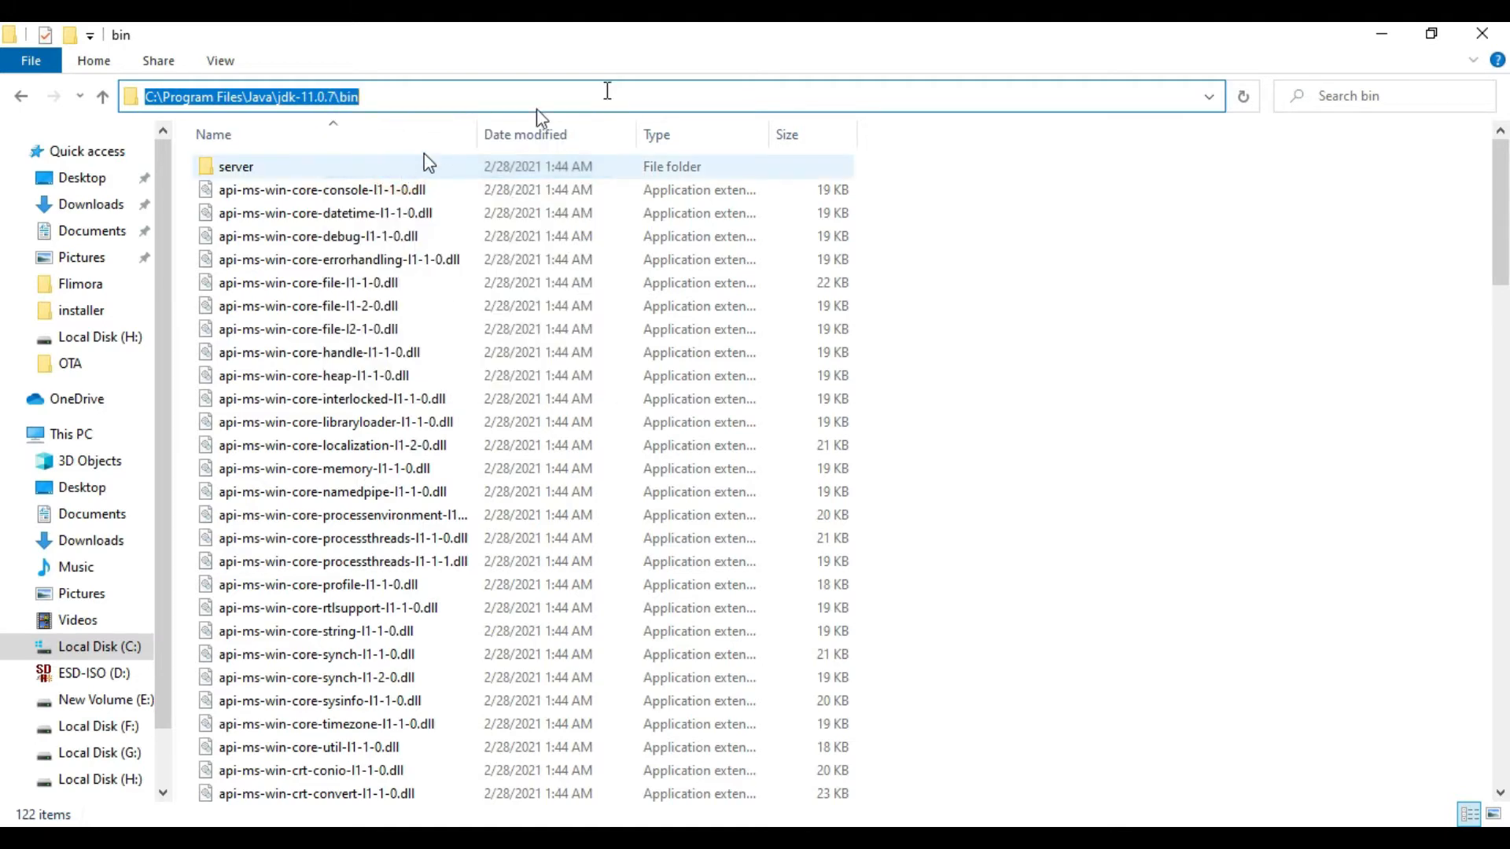
{"action": "left_click", "coordinate": [1129, 379]}
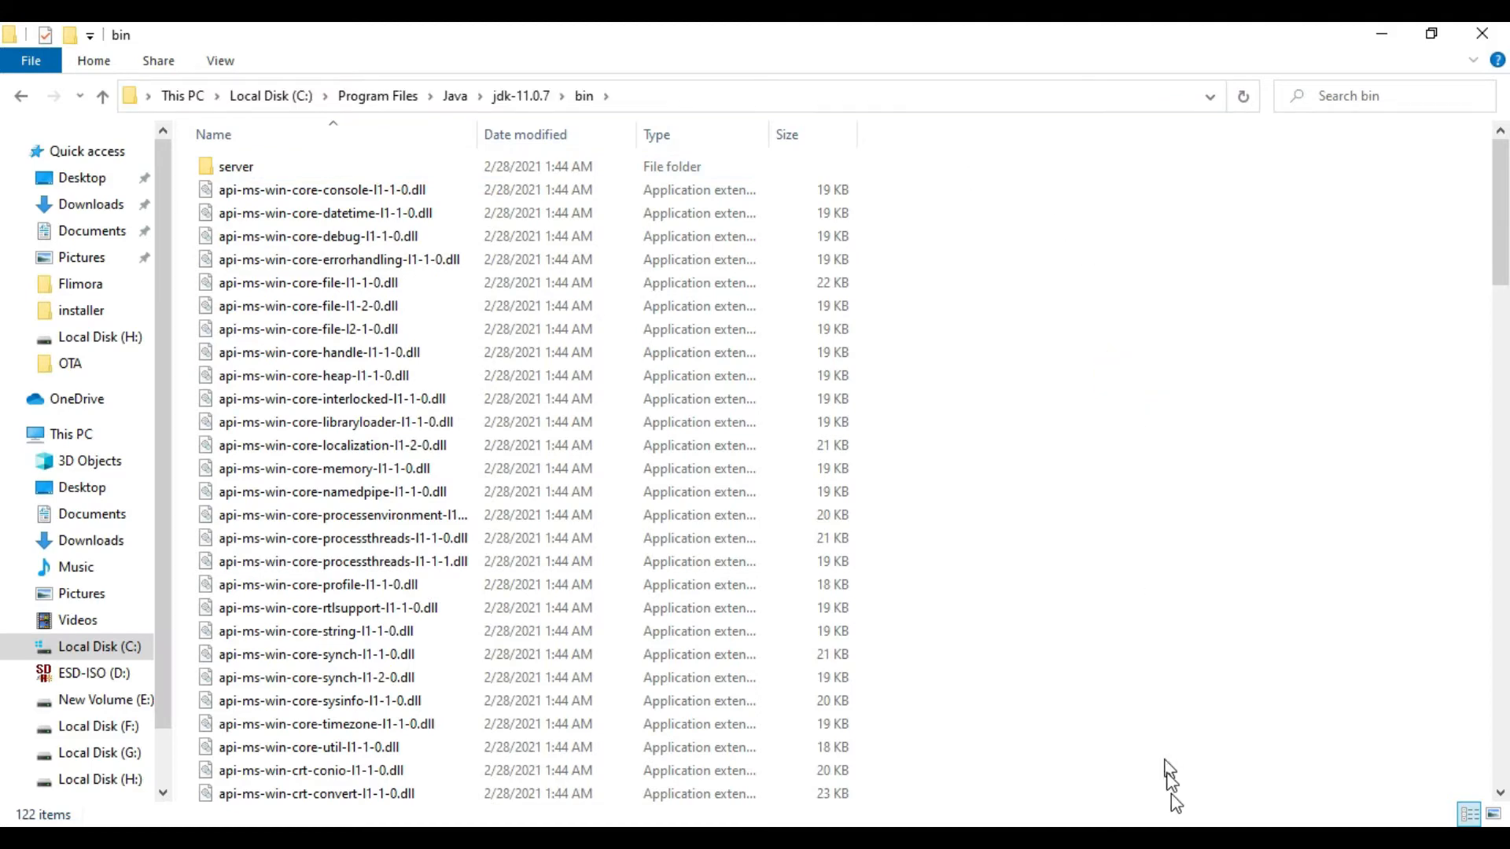
Step: Back in the Environment Variables dialog, add the copied path C:\Program Files\Java\jdk-11.0.7\bin as a new entry in the system Path variable
{"action": "key", "text": "alt+Tab"}
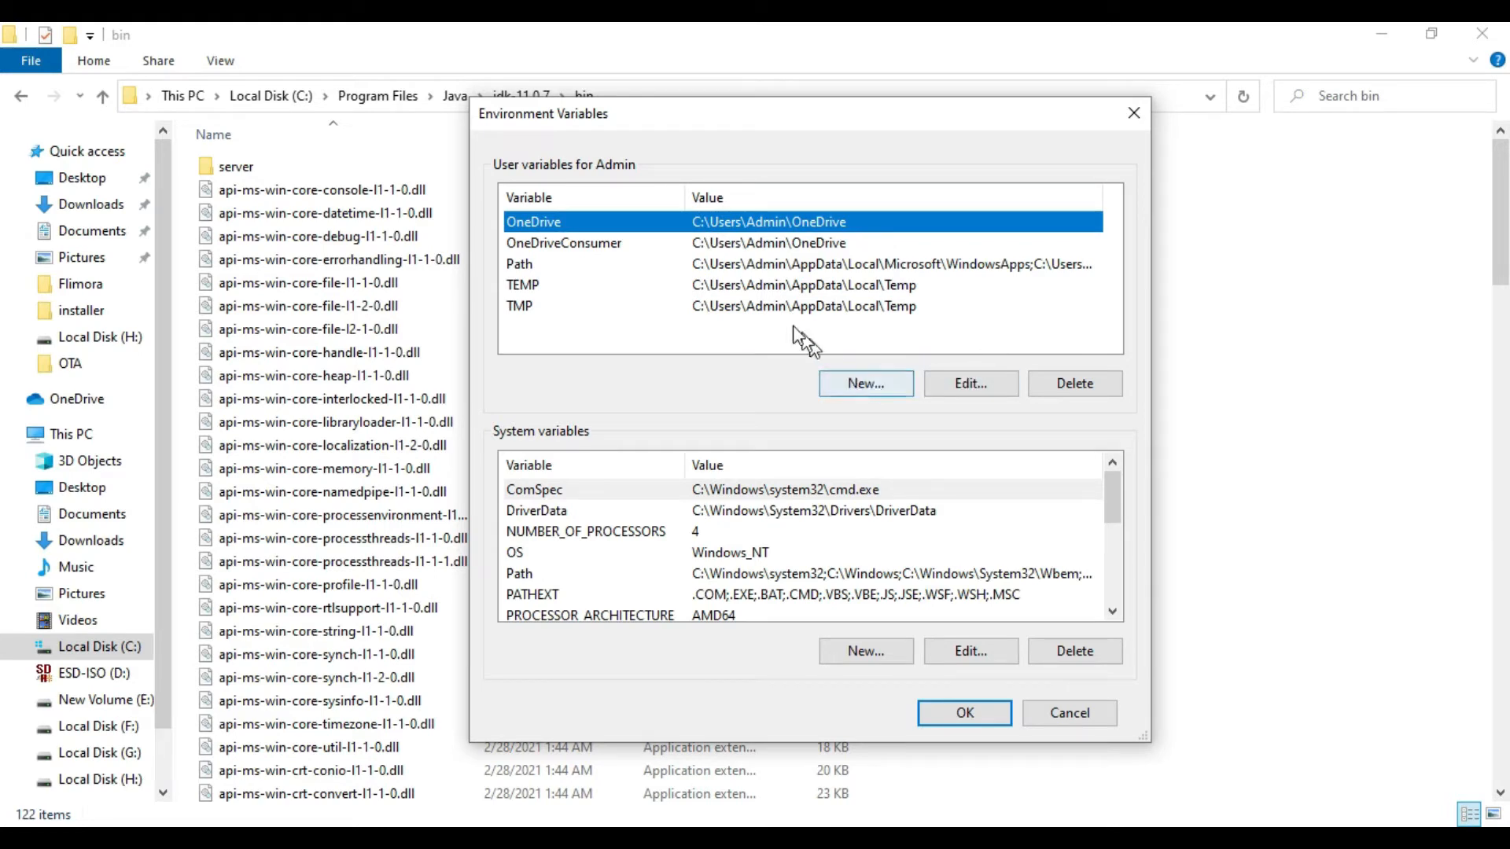
{"action": "left_click", "coordinate": [646, 575]}
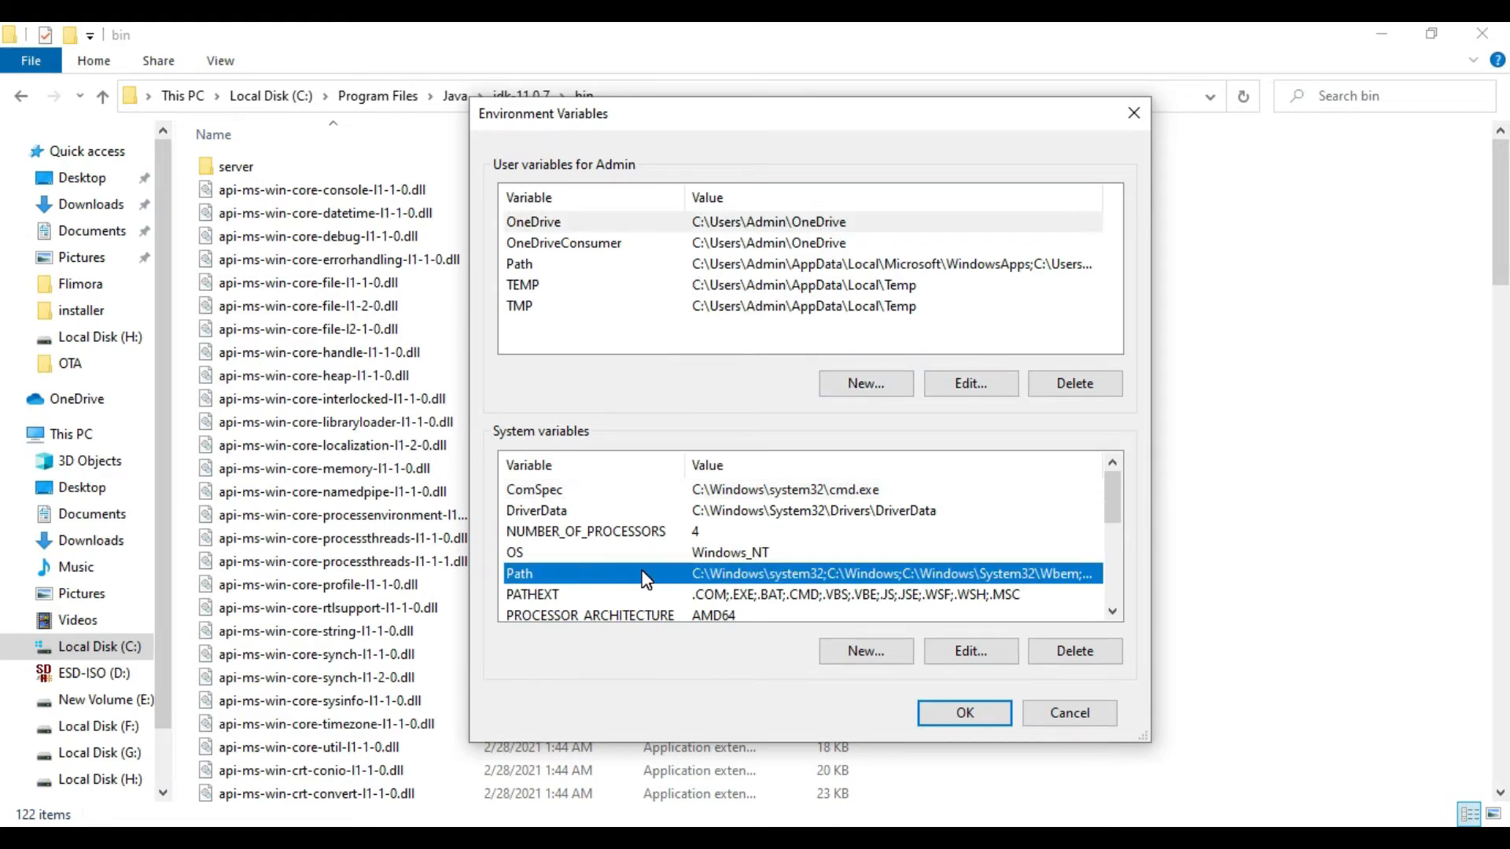
{"action": "double_click", "coordinate": [743, 573]}
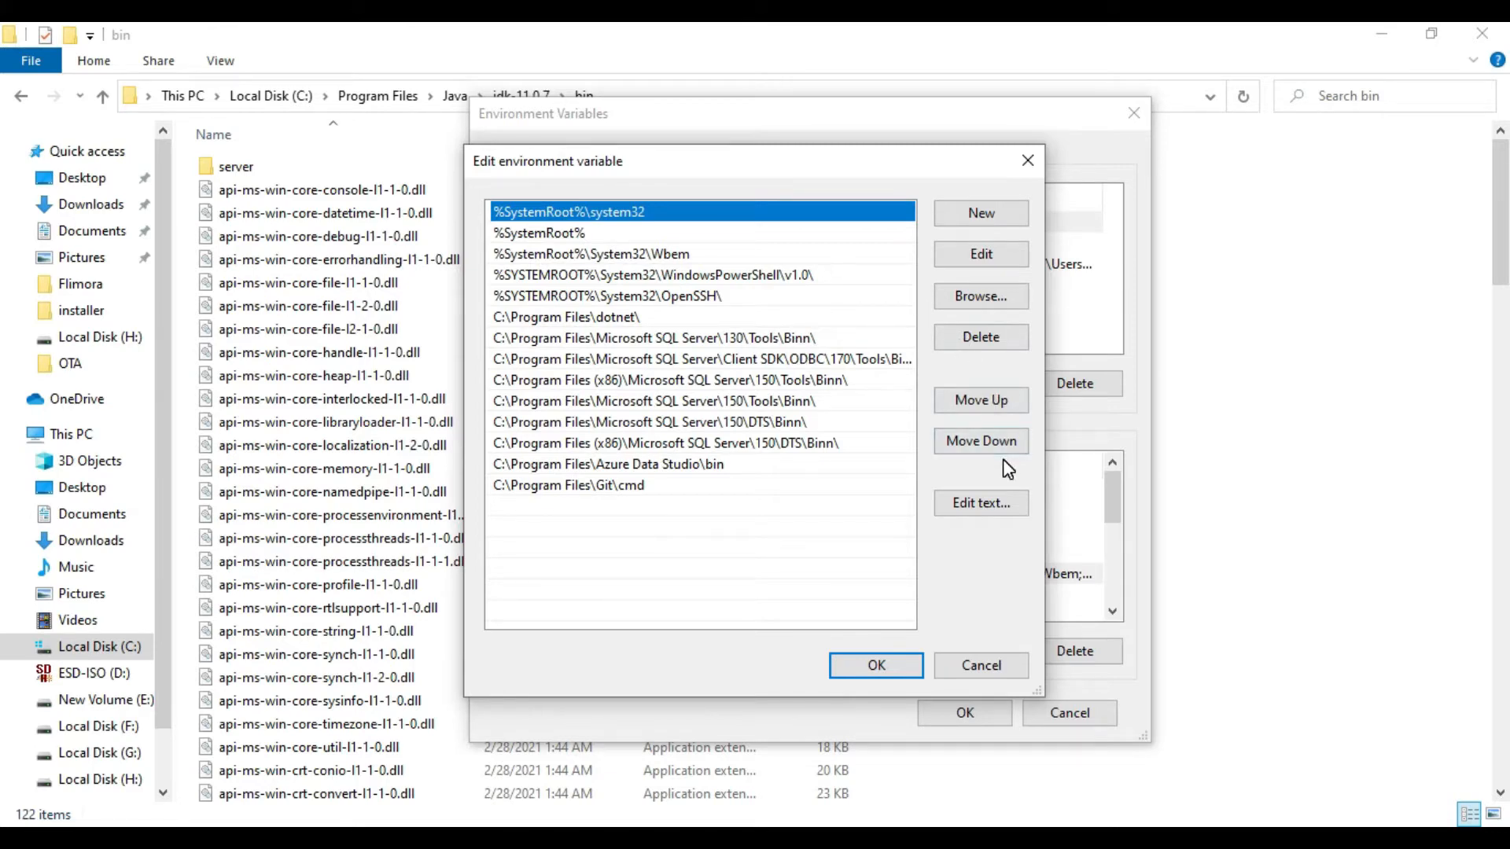
{"action": "left_click", "coordinate": [669, 510]}
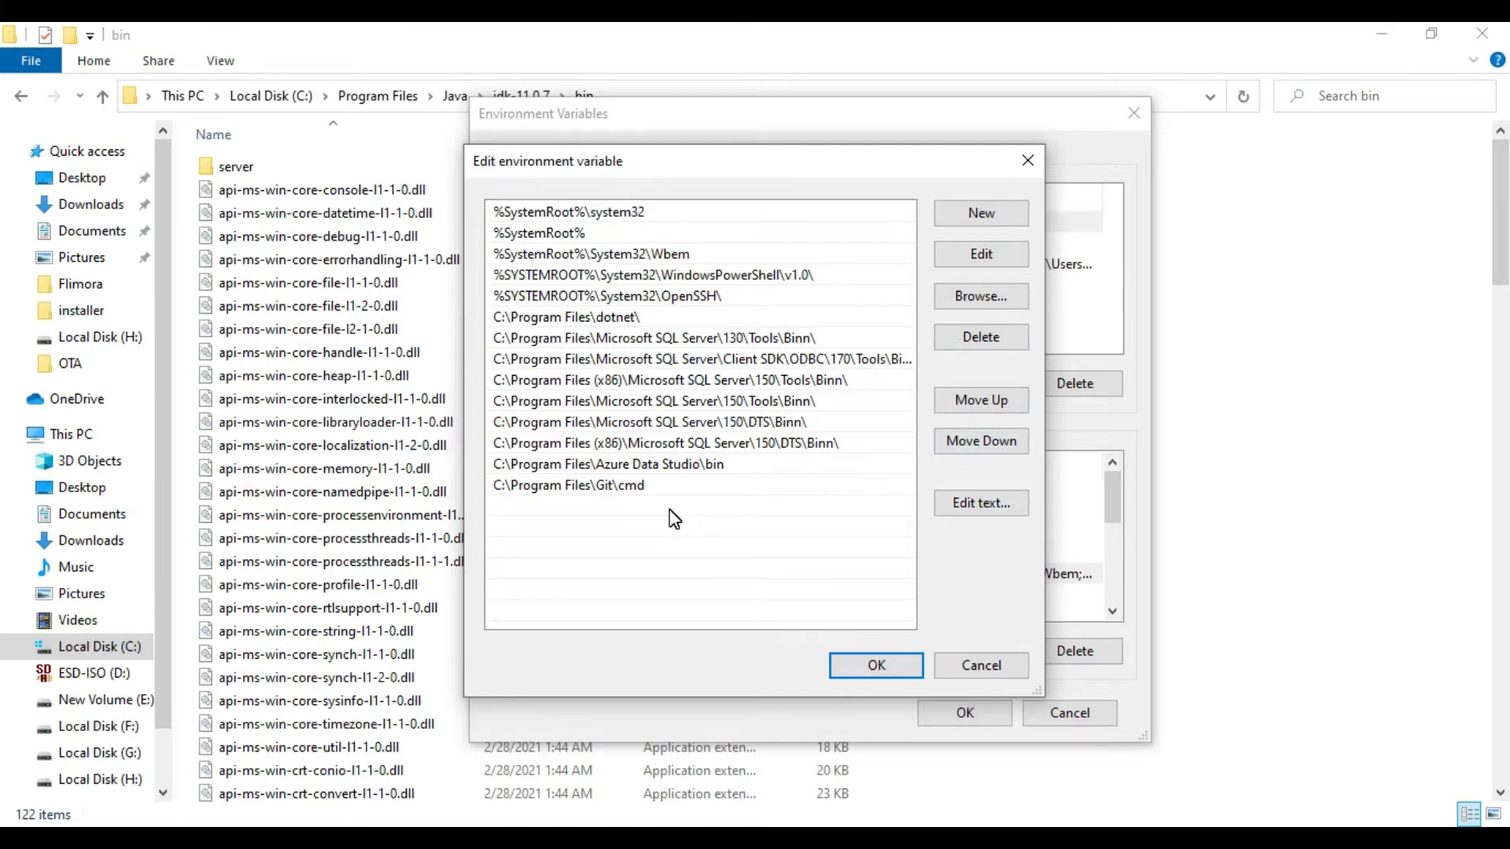
{"action": "double_click", "coordinate": [622, 509]}
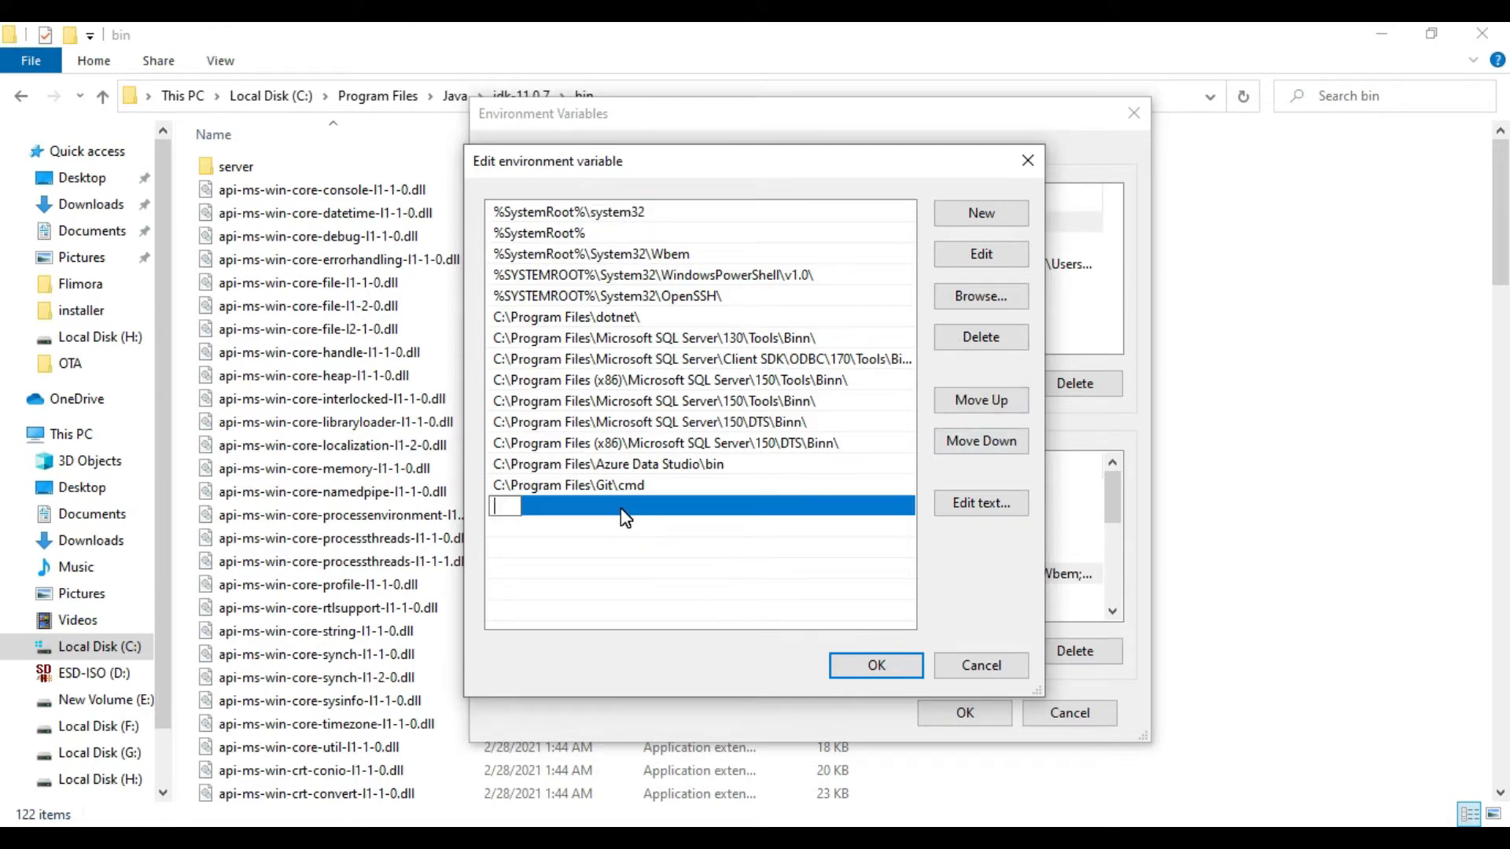
{"action": "right_click", "coordinate": [516, 506]}
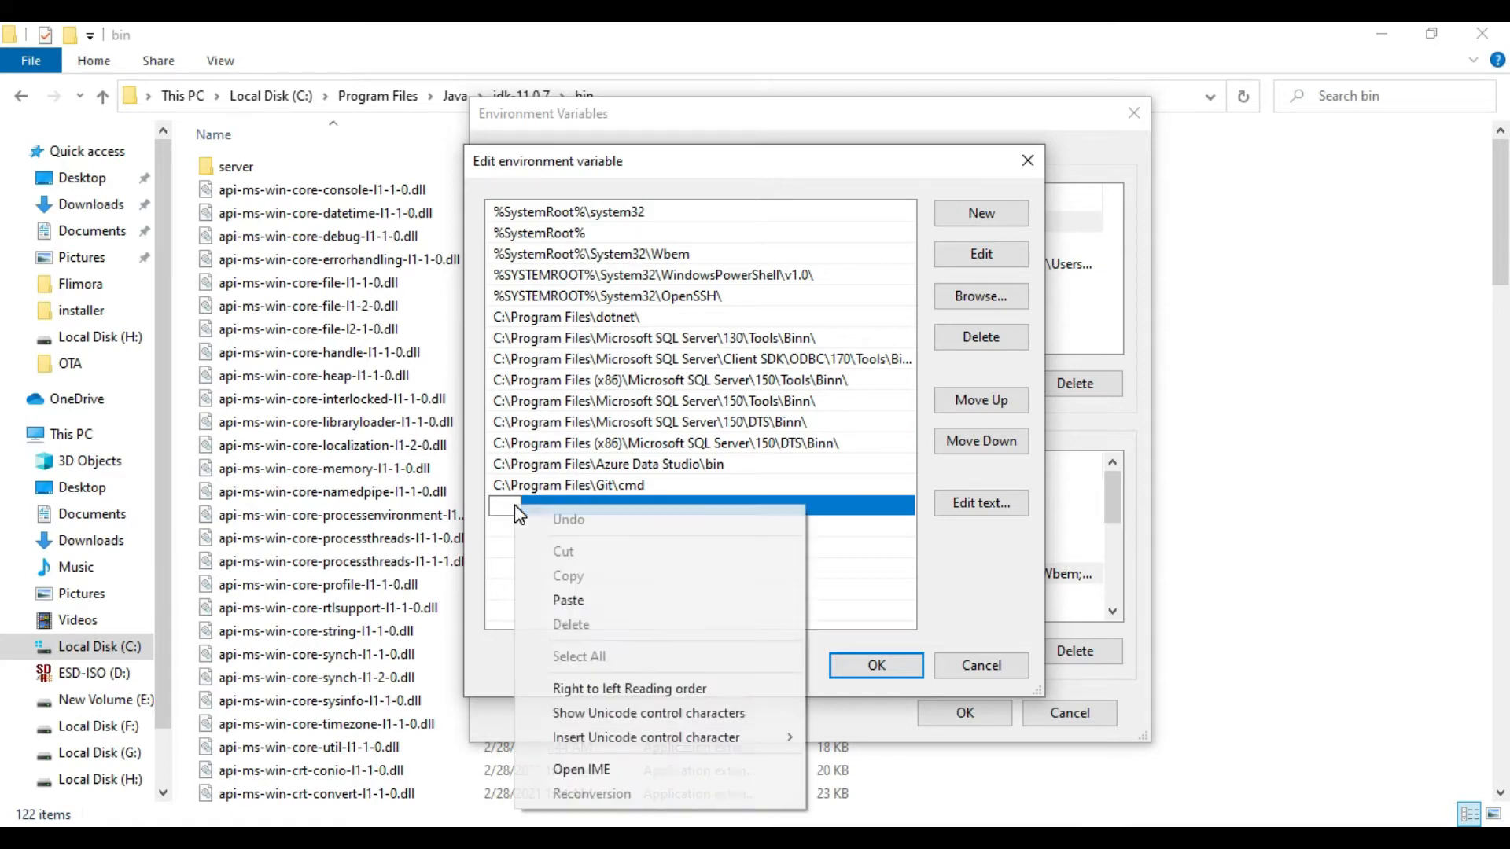
{"action": "left_click", "coordinate": [583, 601]}
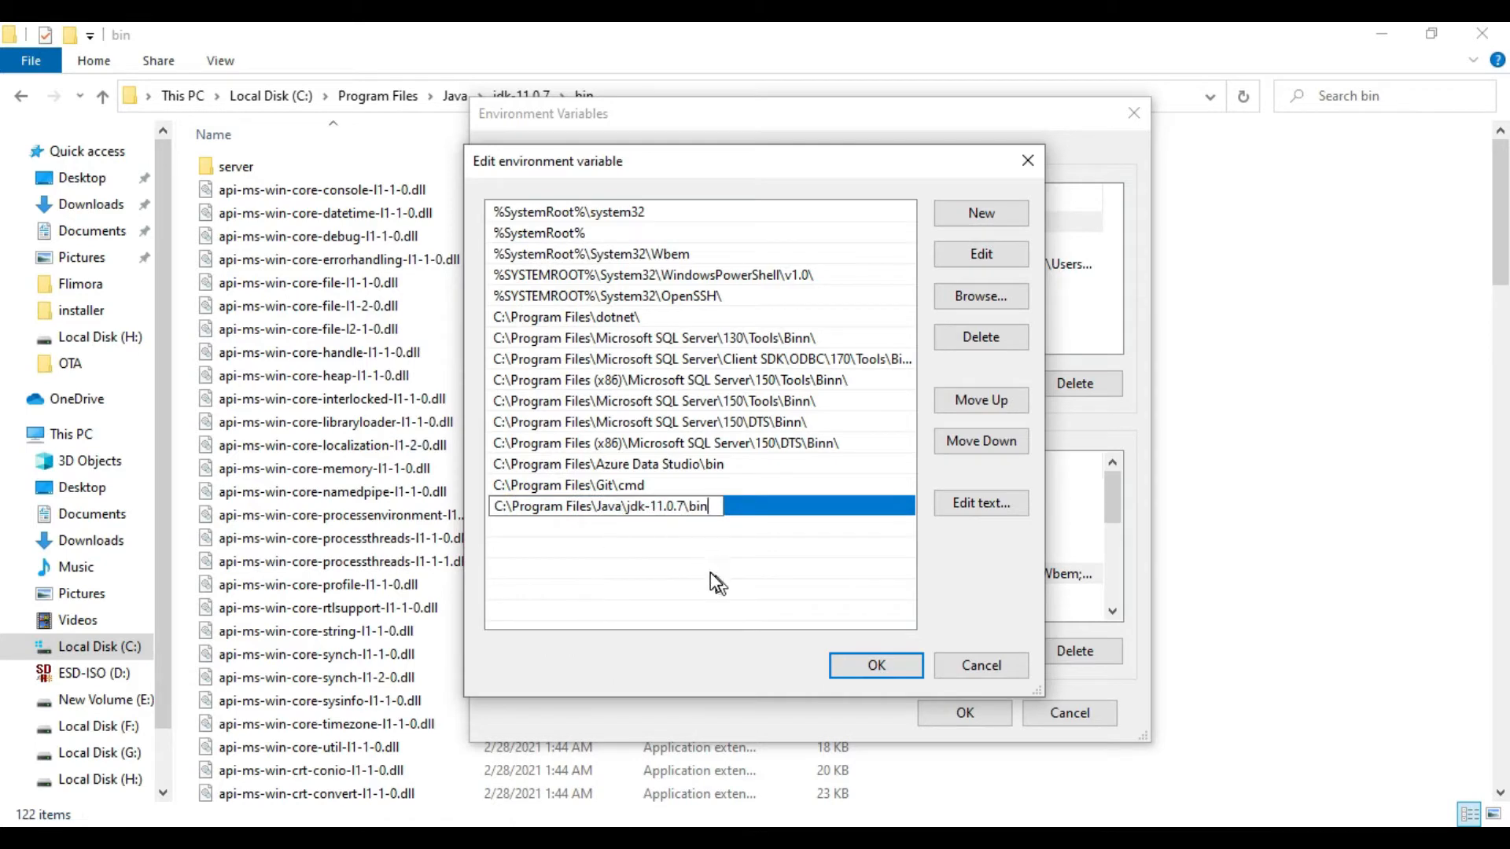
{"action": "left_click", "coordinate": [881, 667]}
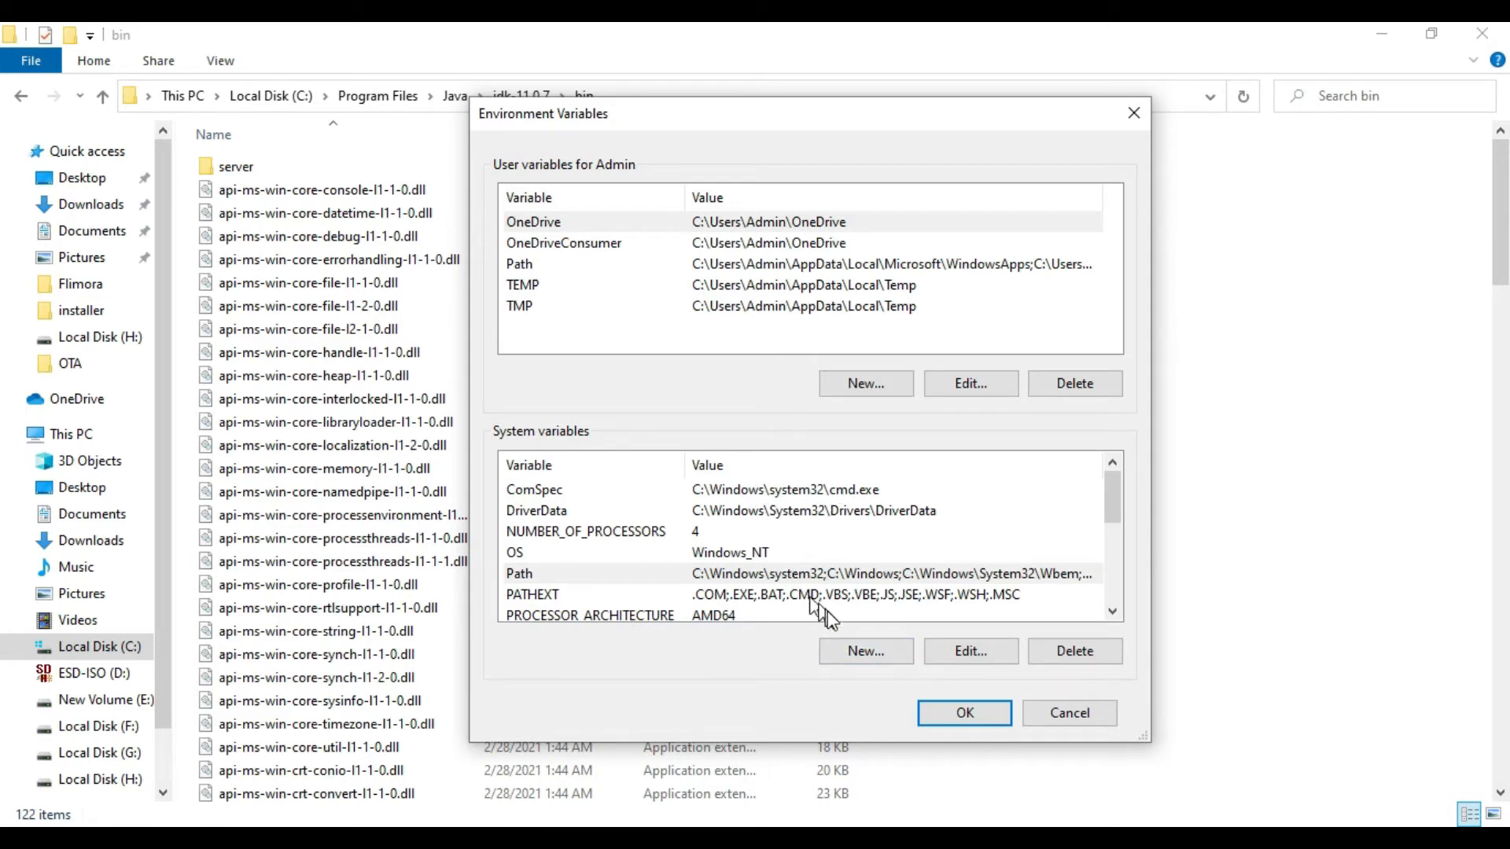
Step: Create the system variable JAVA_HOME with the value C:\Program Files\Java\jdk-11.0.7, and accept and close all the system settings dialogs
{"action": "left_click", "coordinate": [887, 653]}
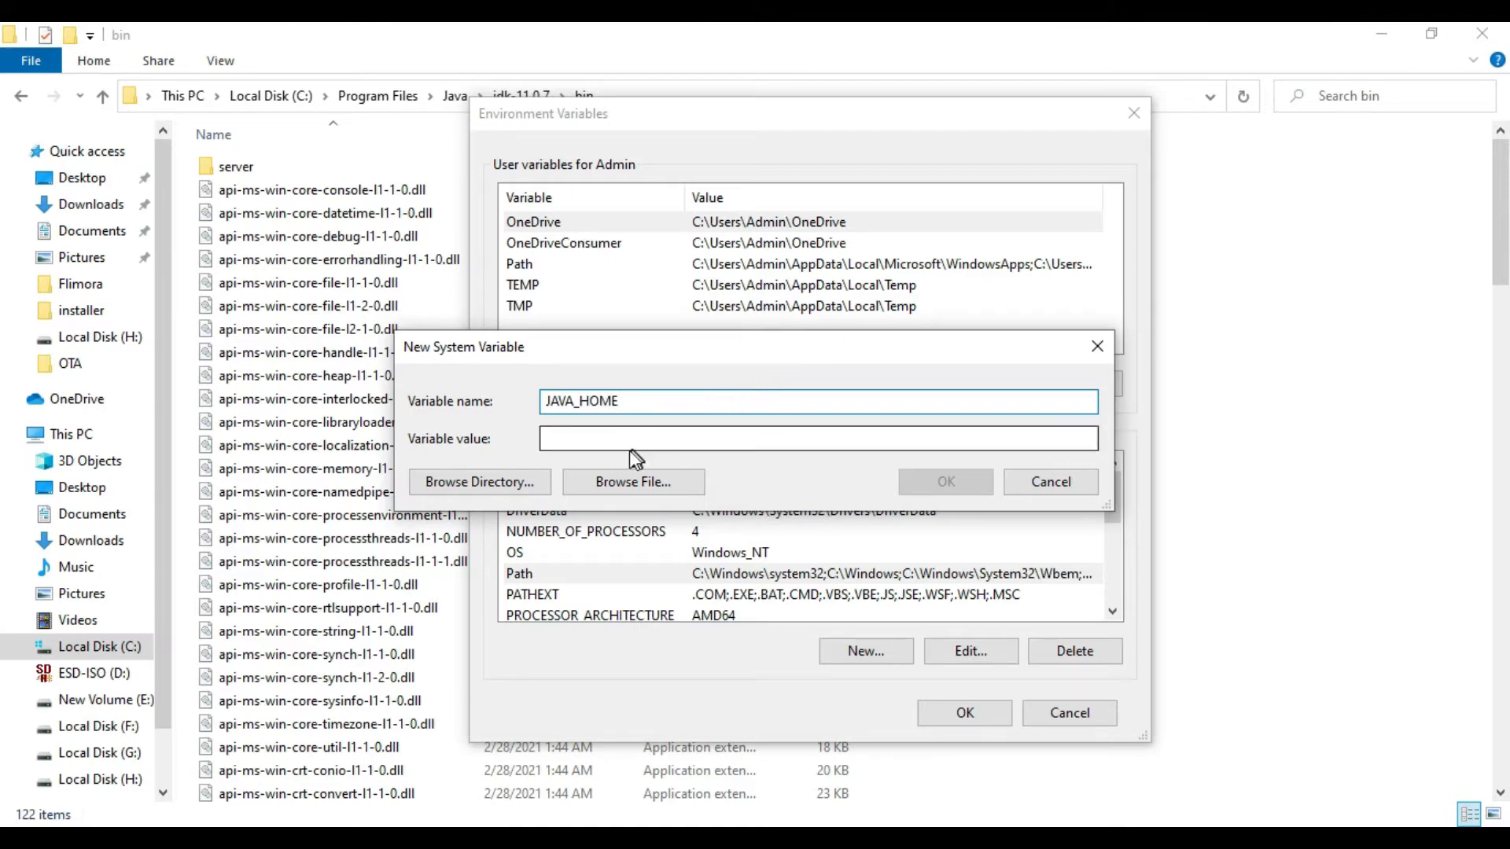
{"action": "left_click", "coordinate": [649, 440]}
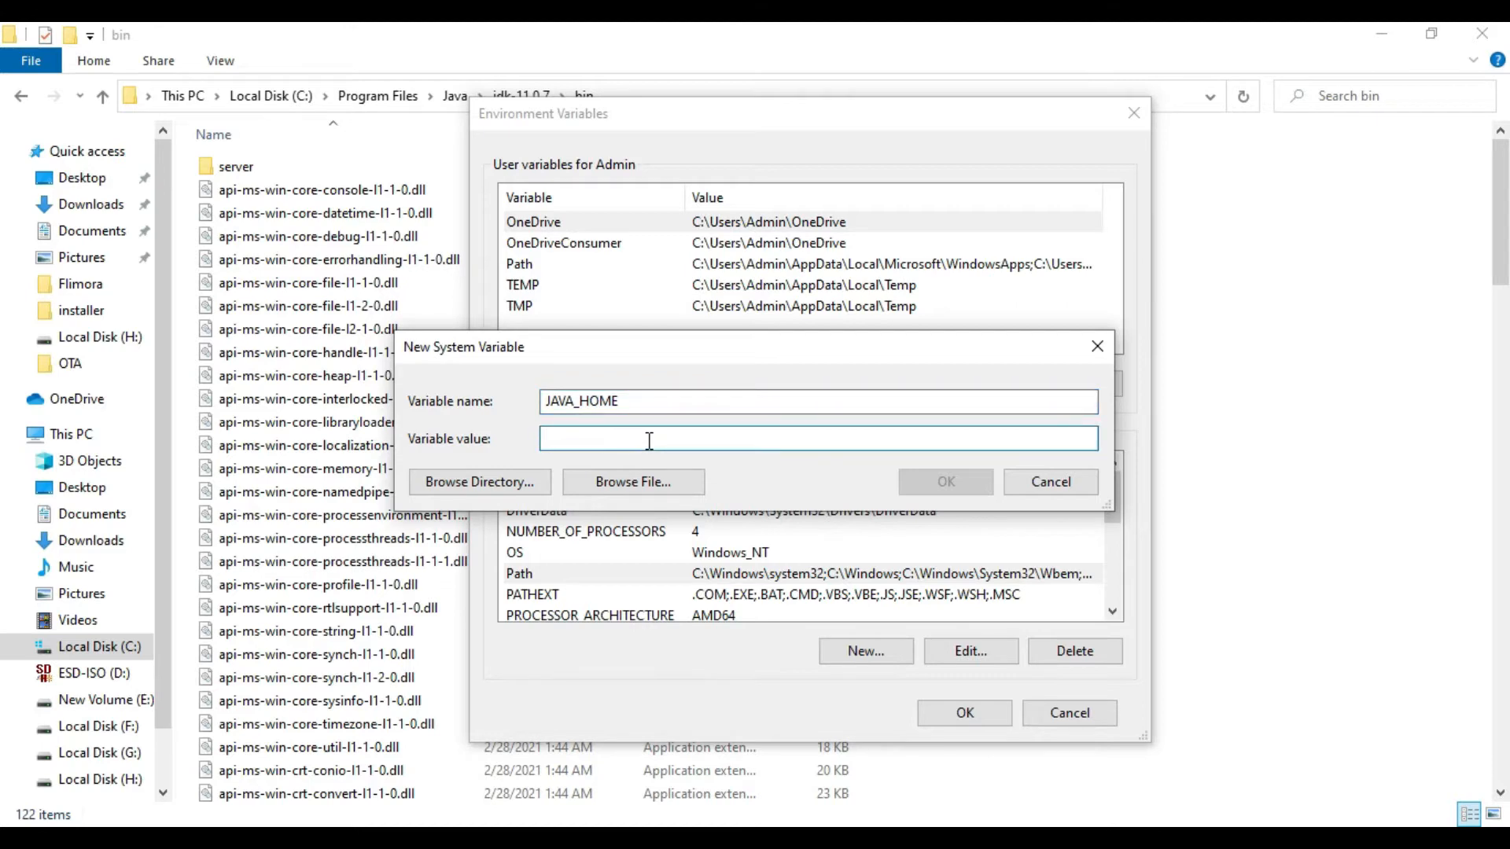
{"action": "right_click", "coordinate": [650, 440]}
{"action": "left_click", "coordinate": [730, 535]}
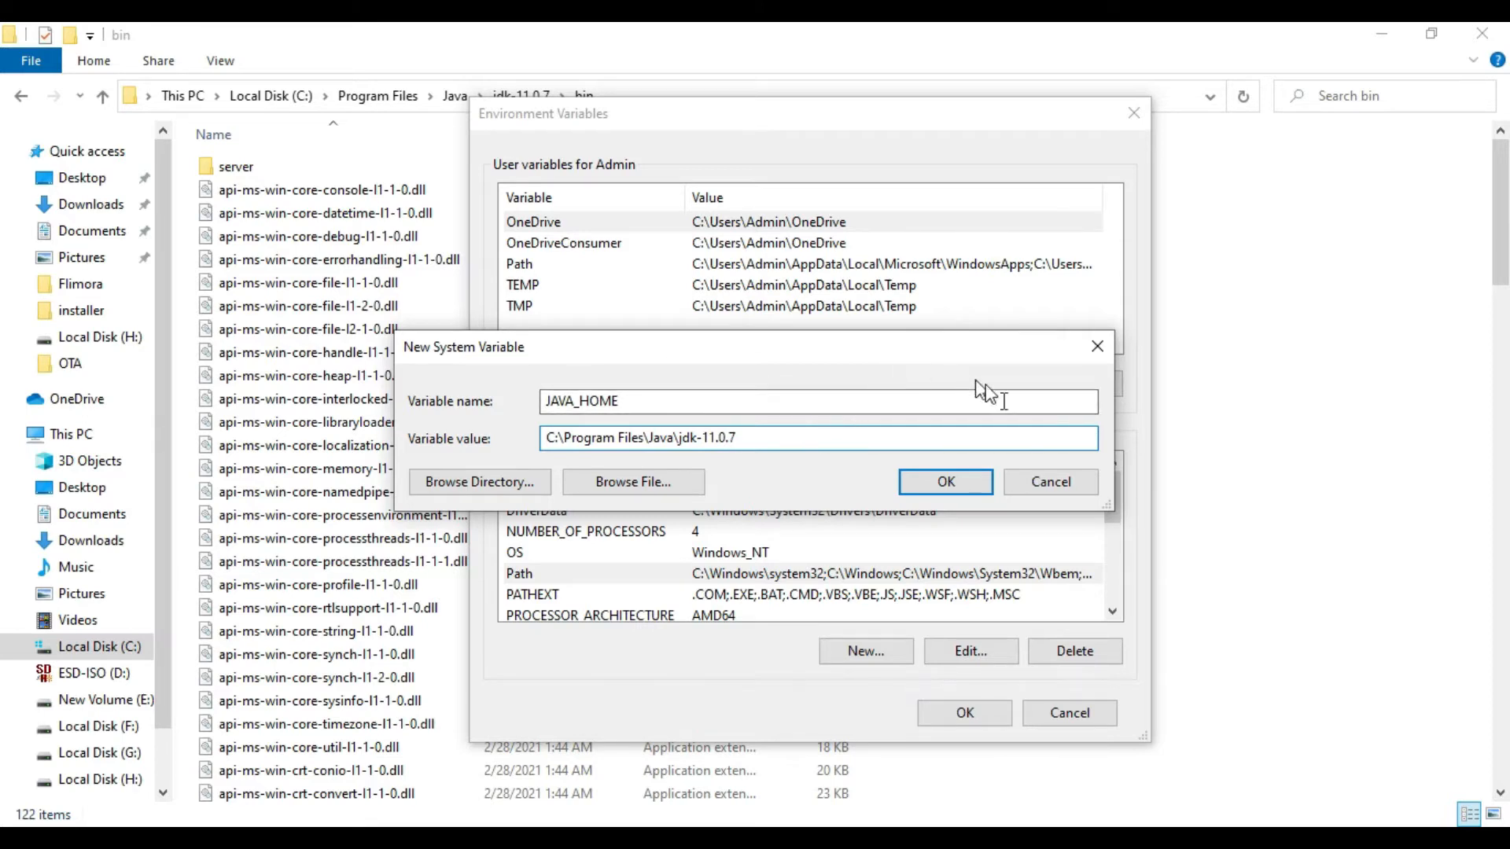
{"action": "left_click", "coordinate": [946, 482]}
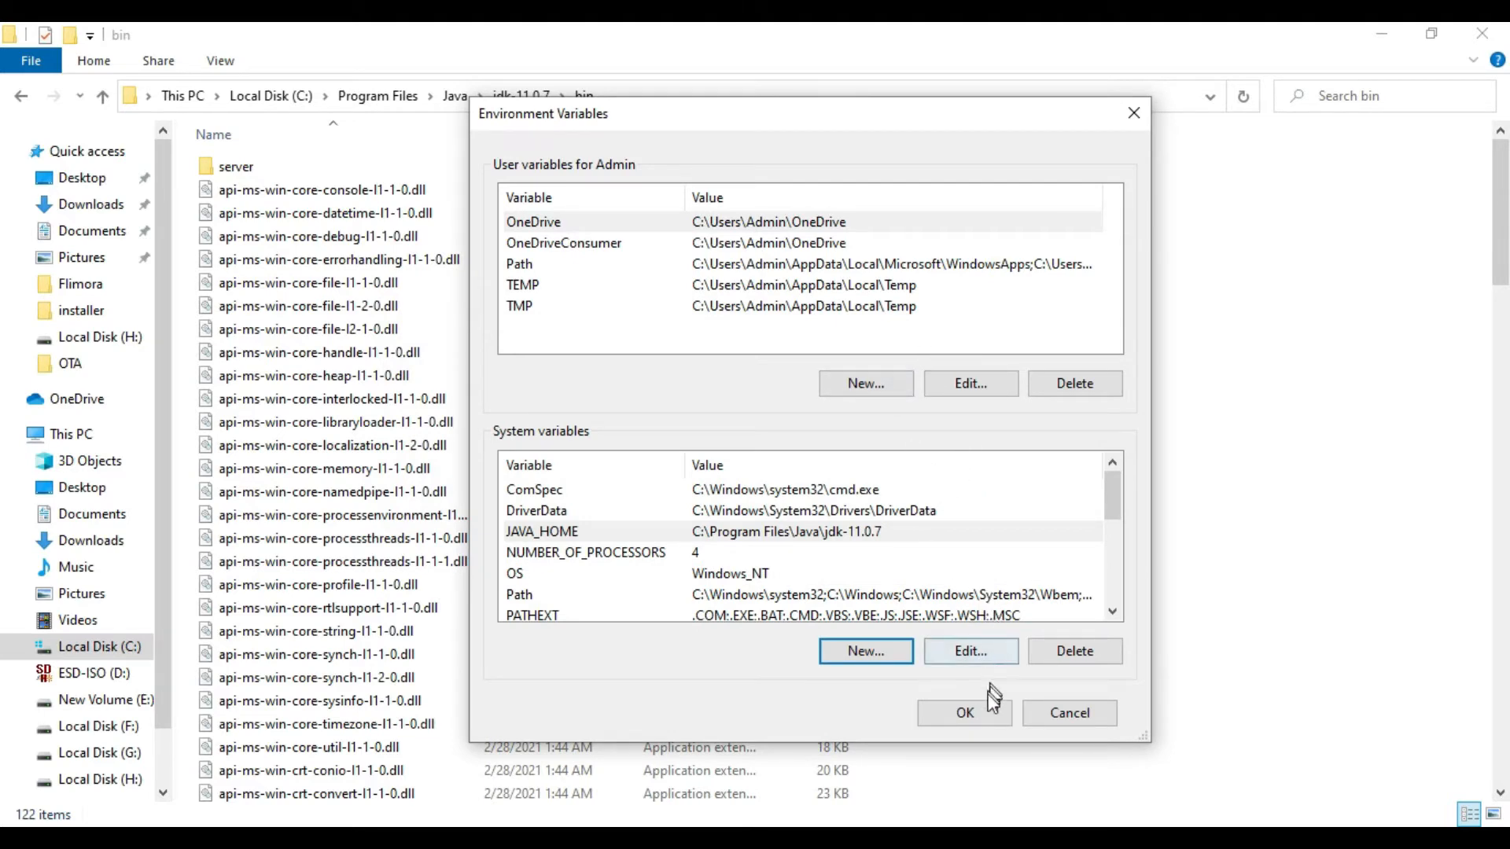
{"action": "left_click", "coordinate": [983, 716]}
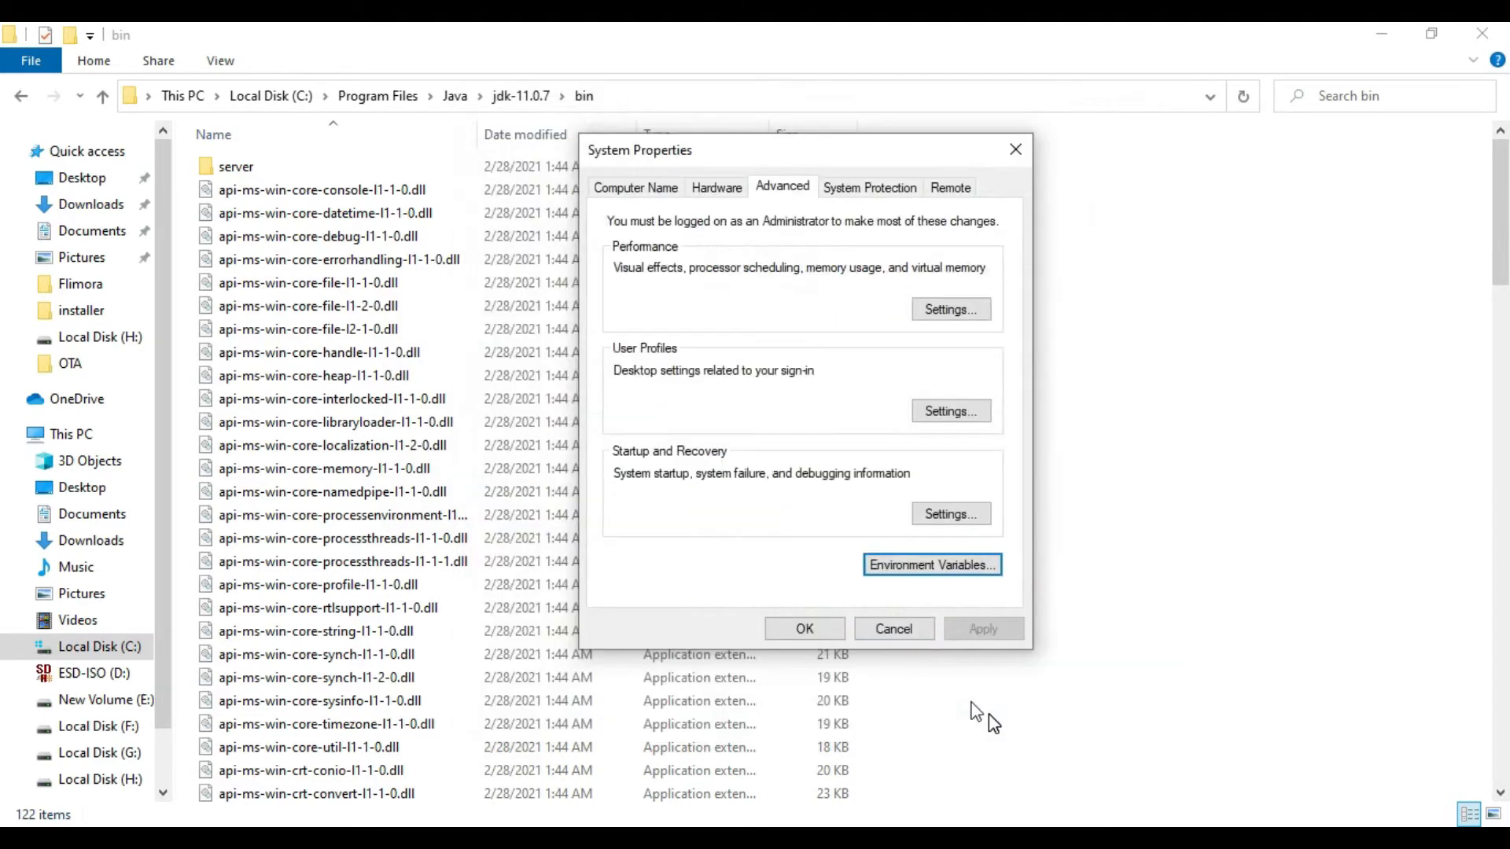
{"action": "left_click", "coordinate": [827, 634]}
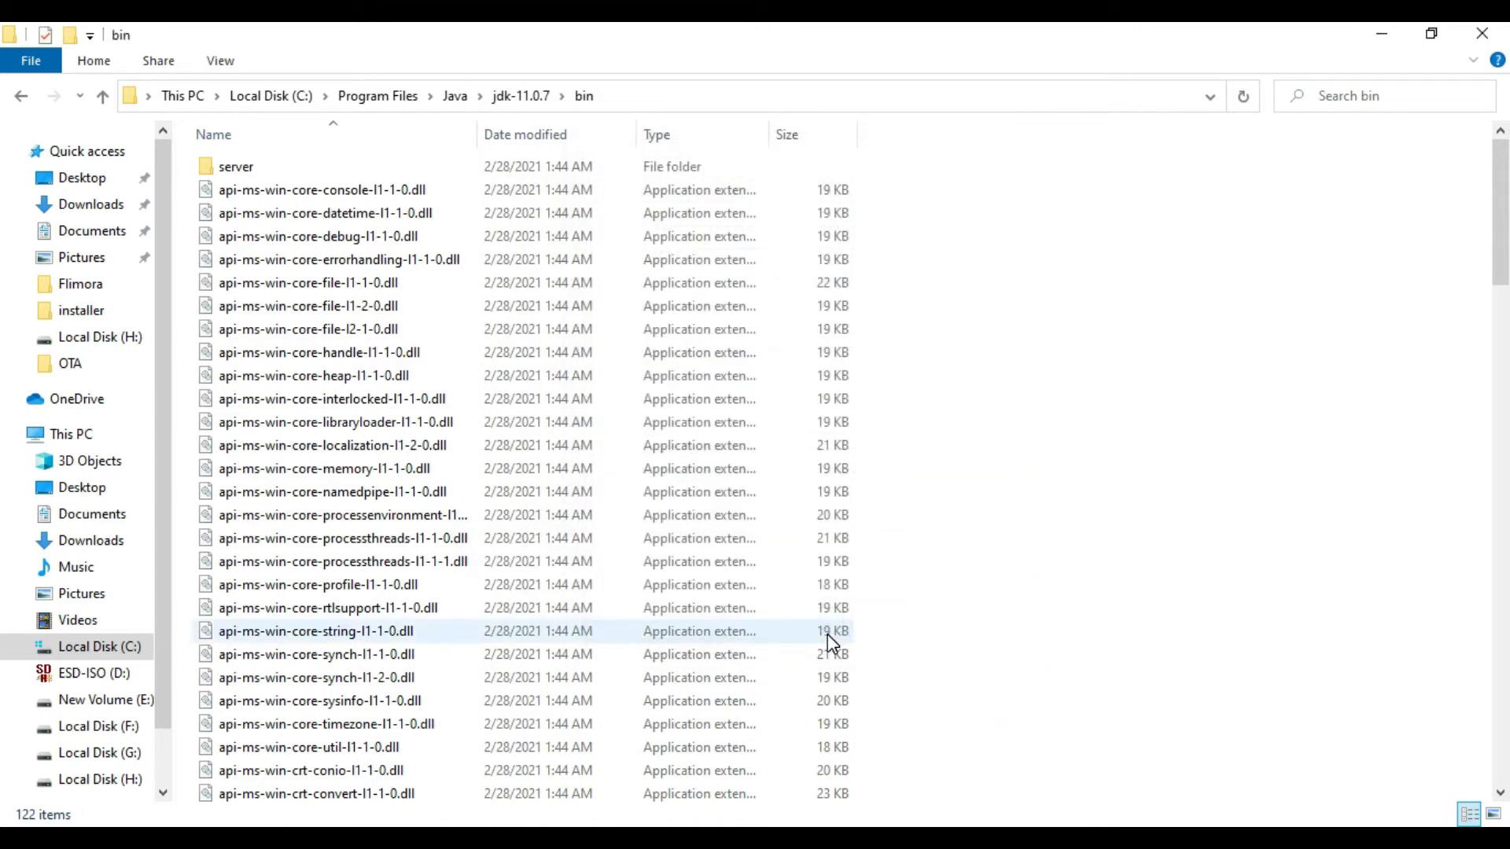
{"action": "right_click", "coordinate": [1086, 392]}
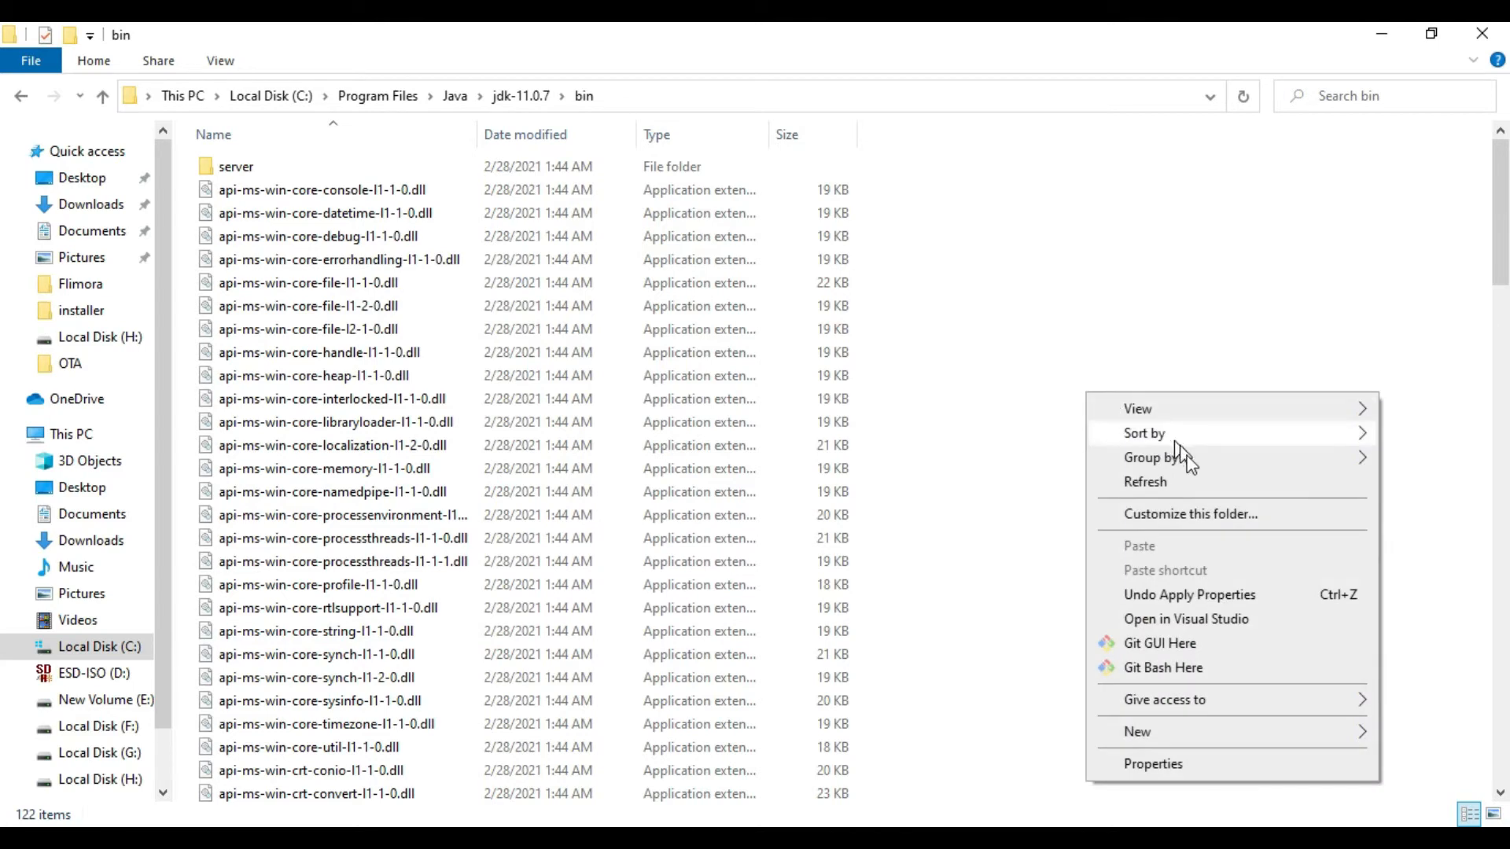
{"action": "left_click", "coordinate": [1187, 481]}
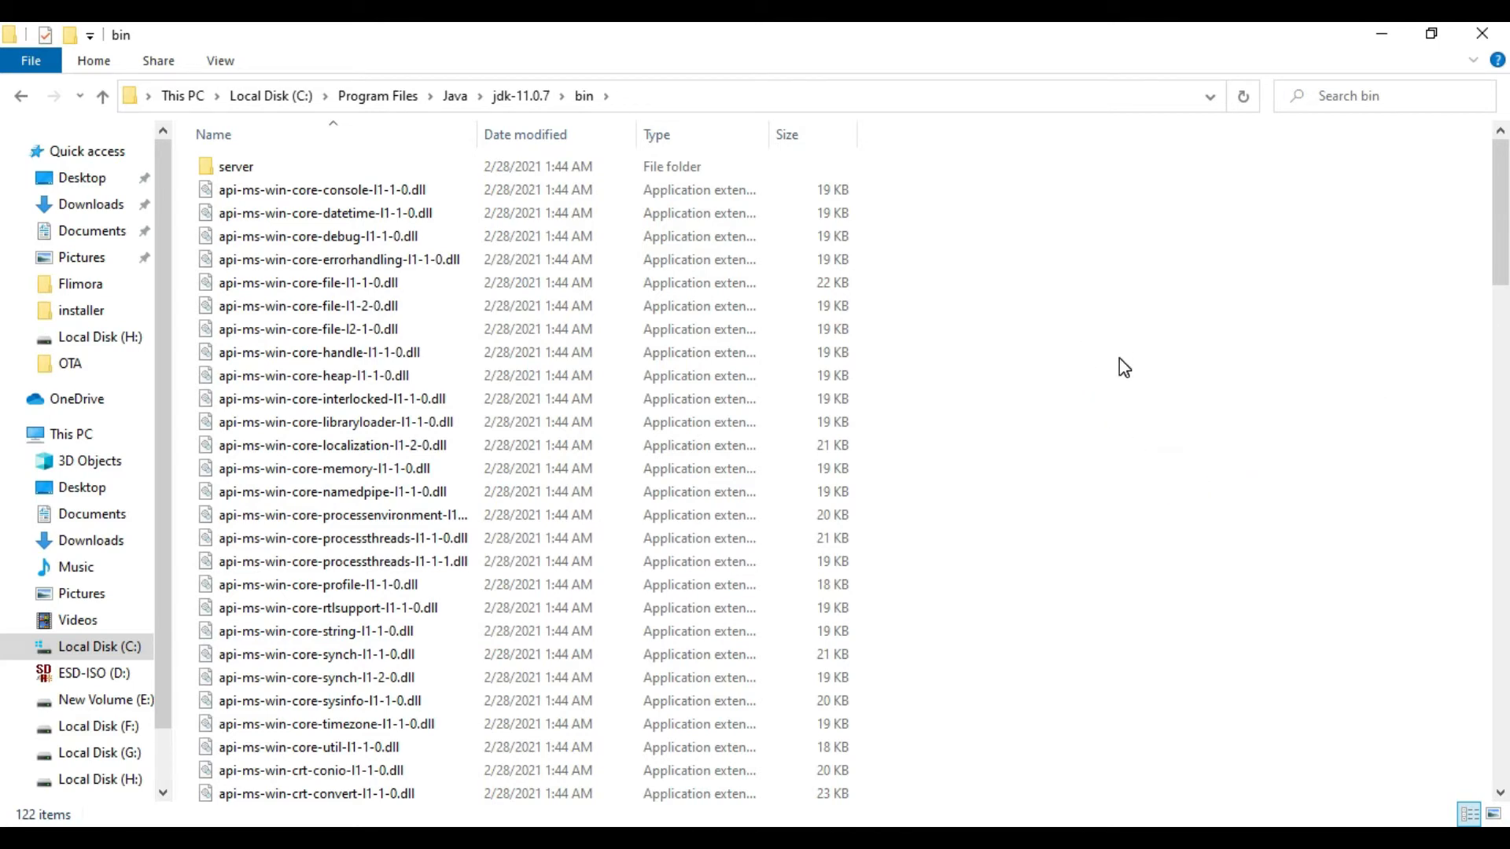
Step: Search Windows for "env", open the system environment variables settings, and bring up the Environment Variables dialog
{"action": "left_click", "coordinate": [164, 846]}
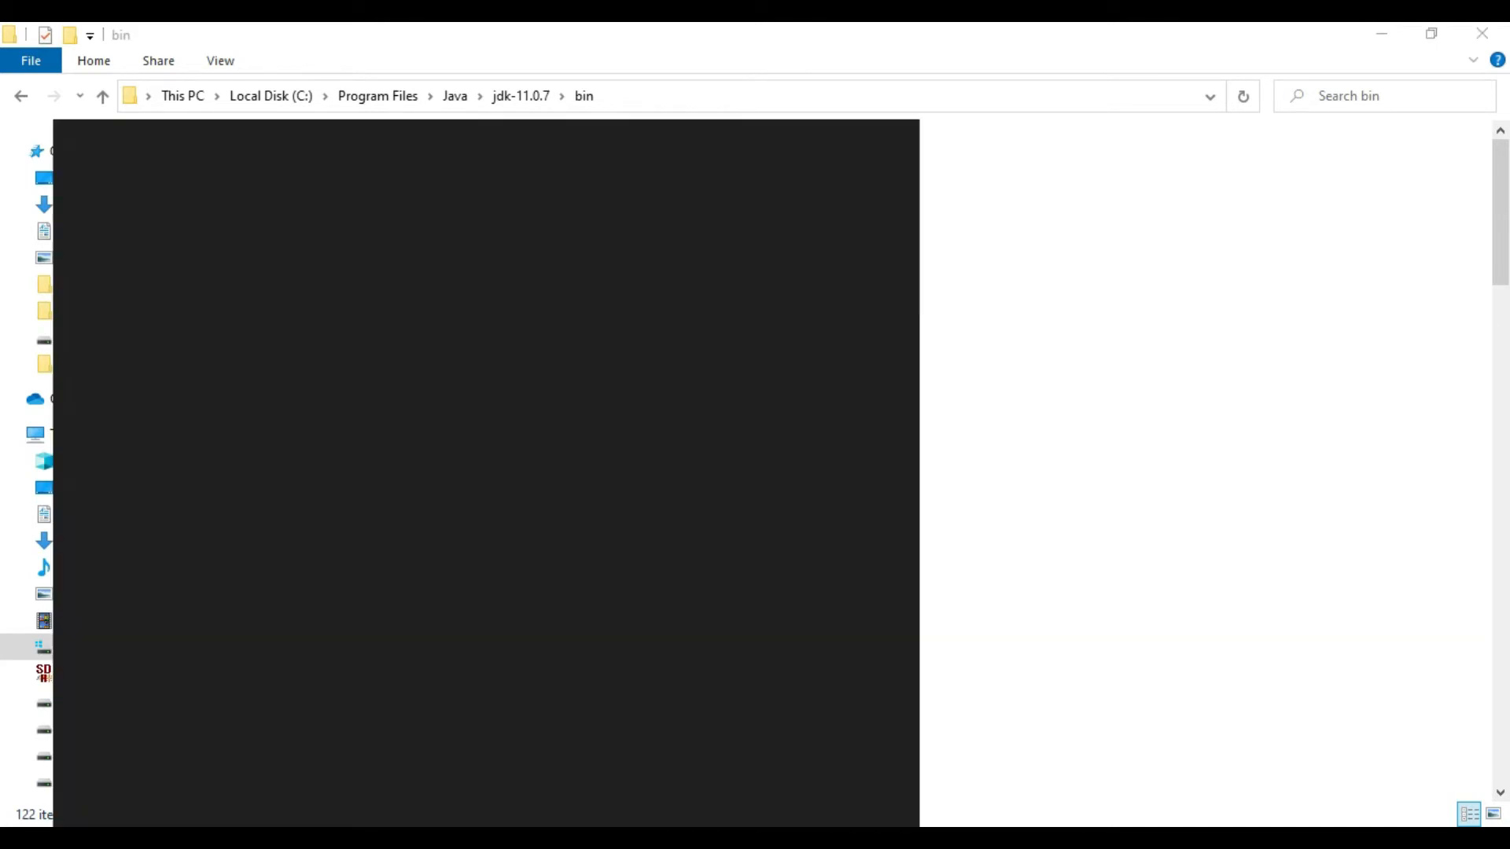
{"action": "type", "text": "e"}
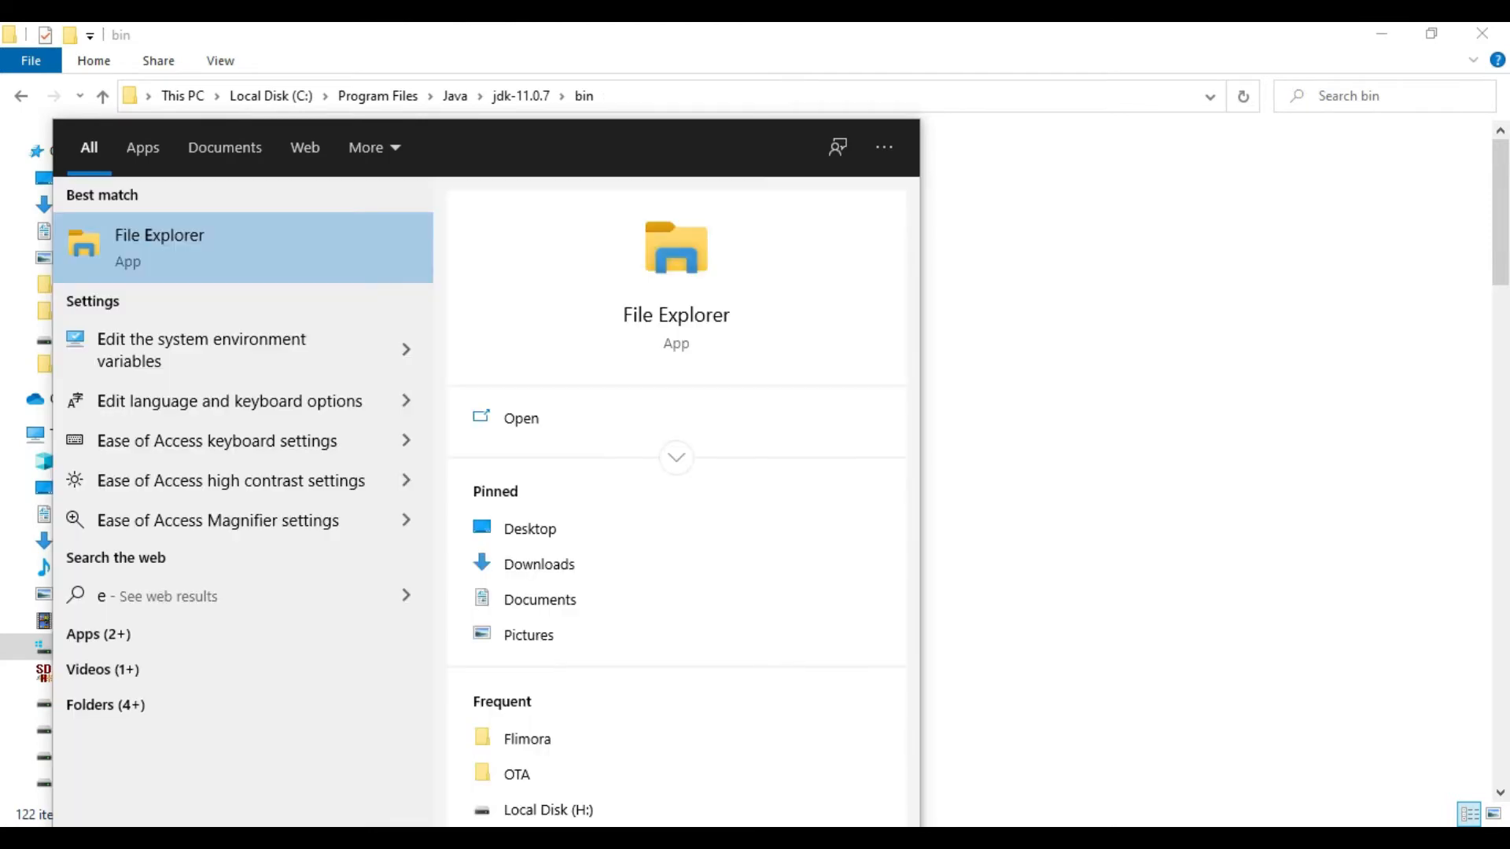
{"action": "type", "text": "nv"}
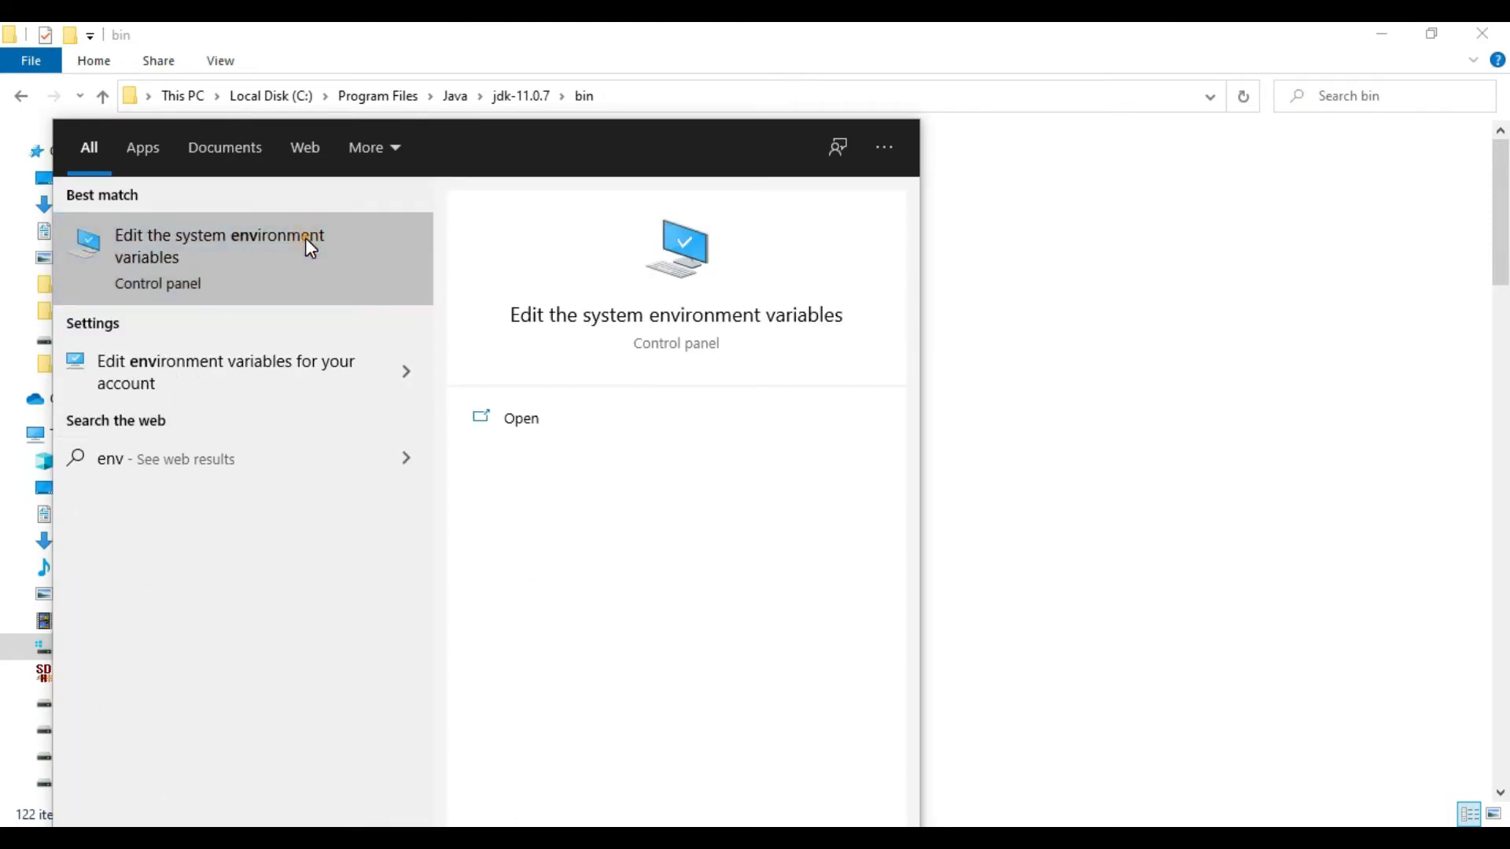
{"action": "left_click", "coordinate": [309, 246]}
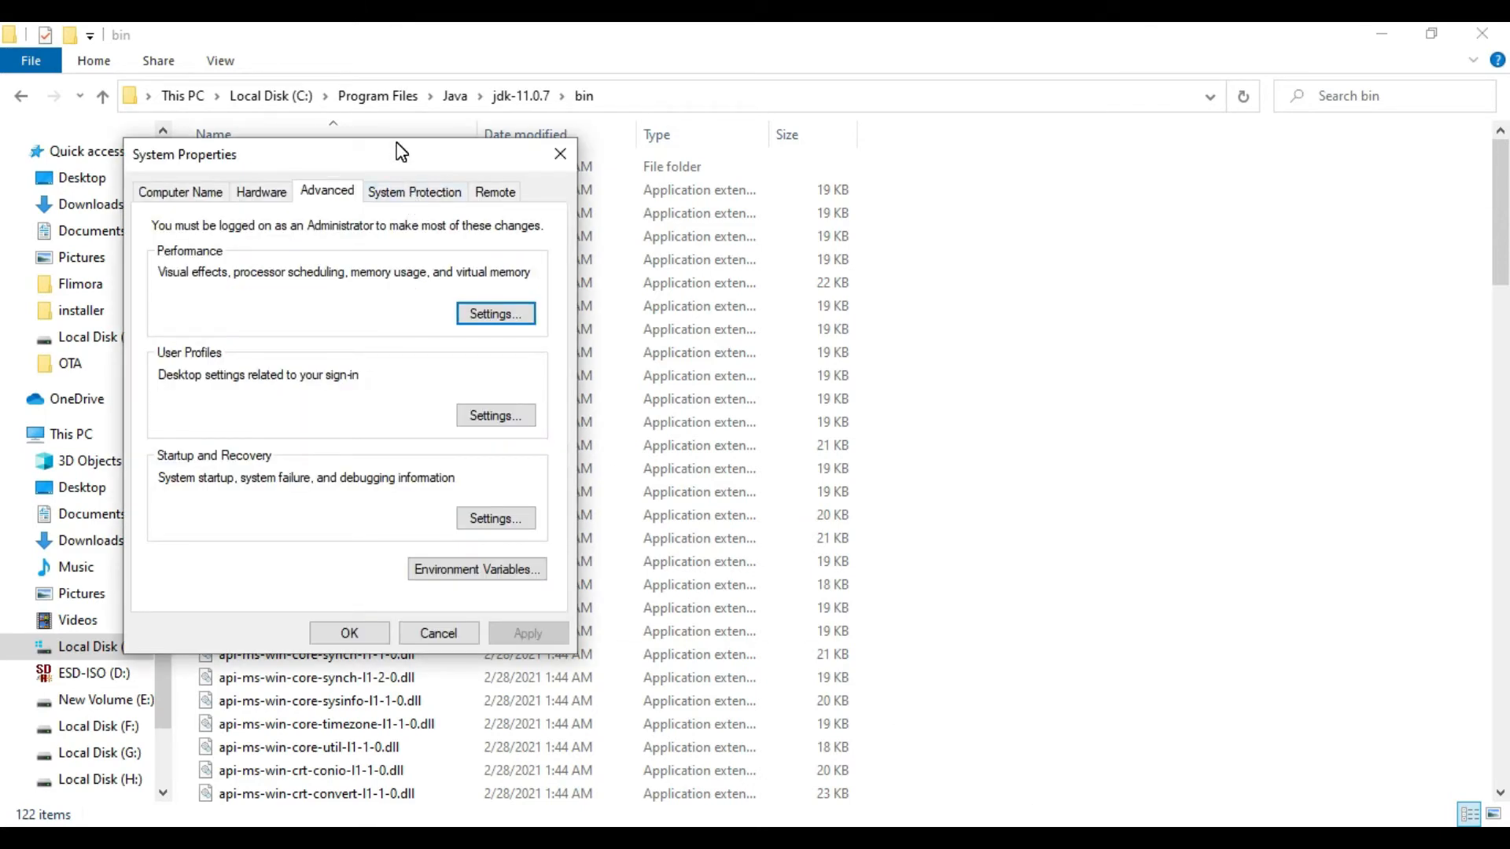
{"action": "left_click_drag", "start_coordinate": [404, 157], "coordinate": [959, 182]}
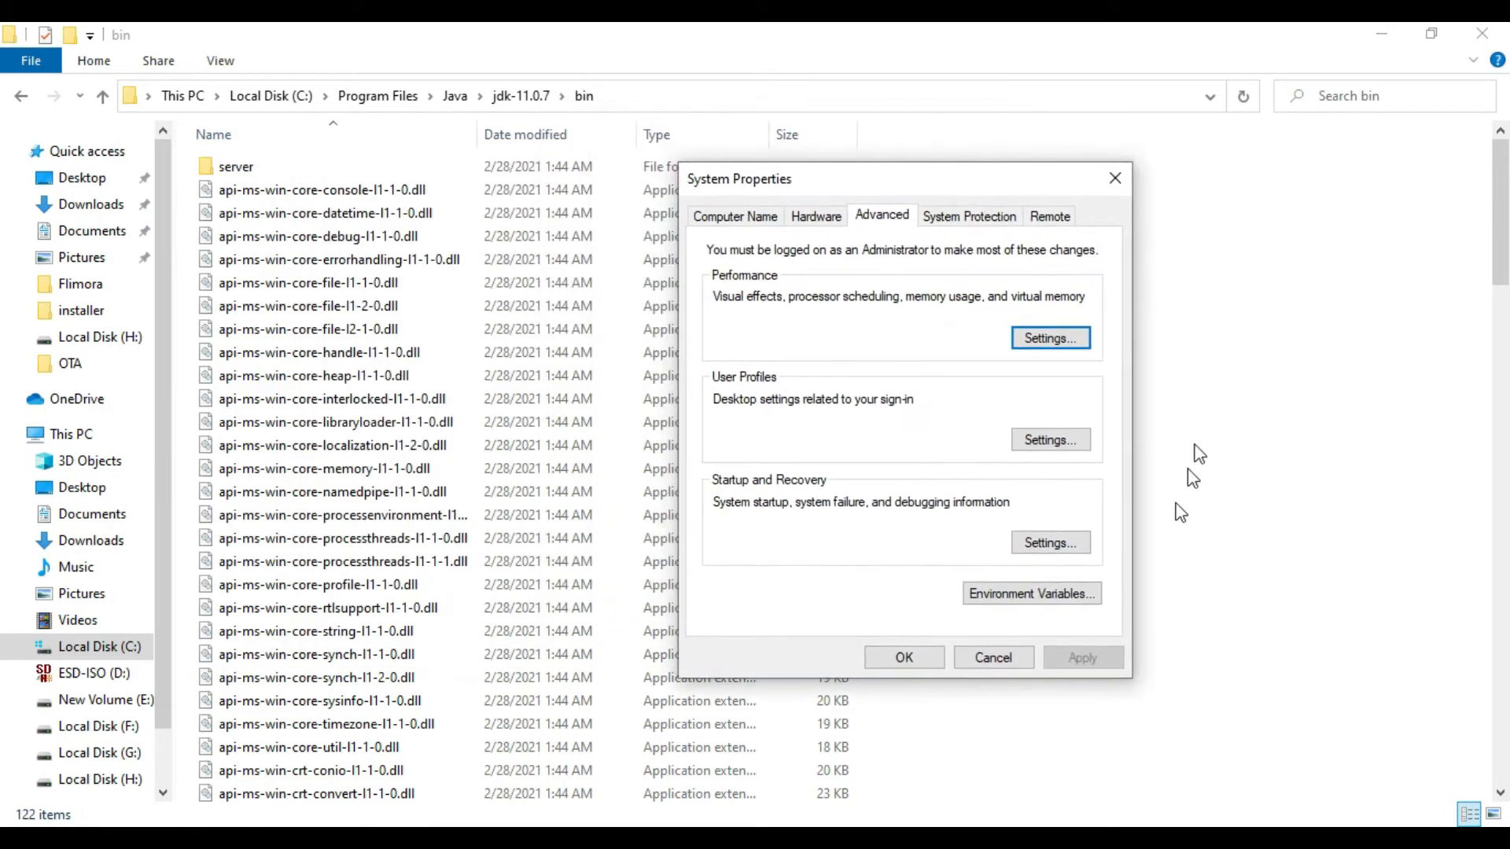
{"action": "left_click", "coordinate": [1079, 603]}
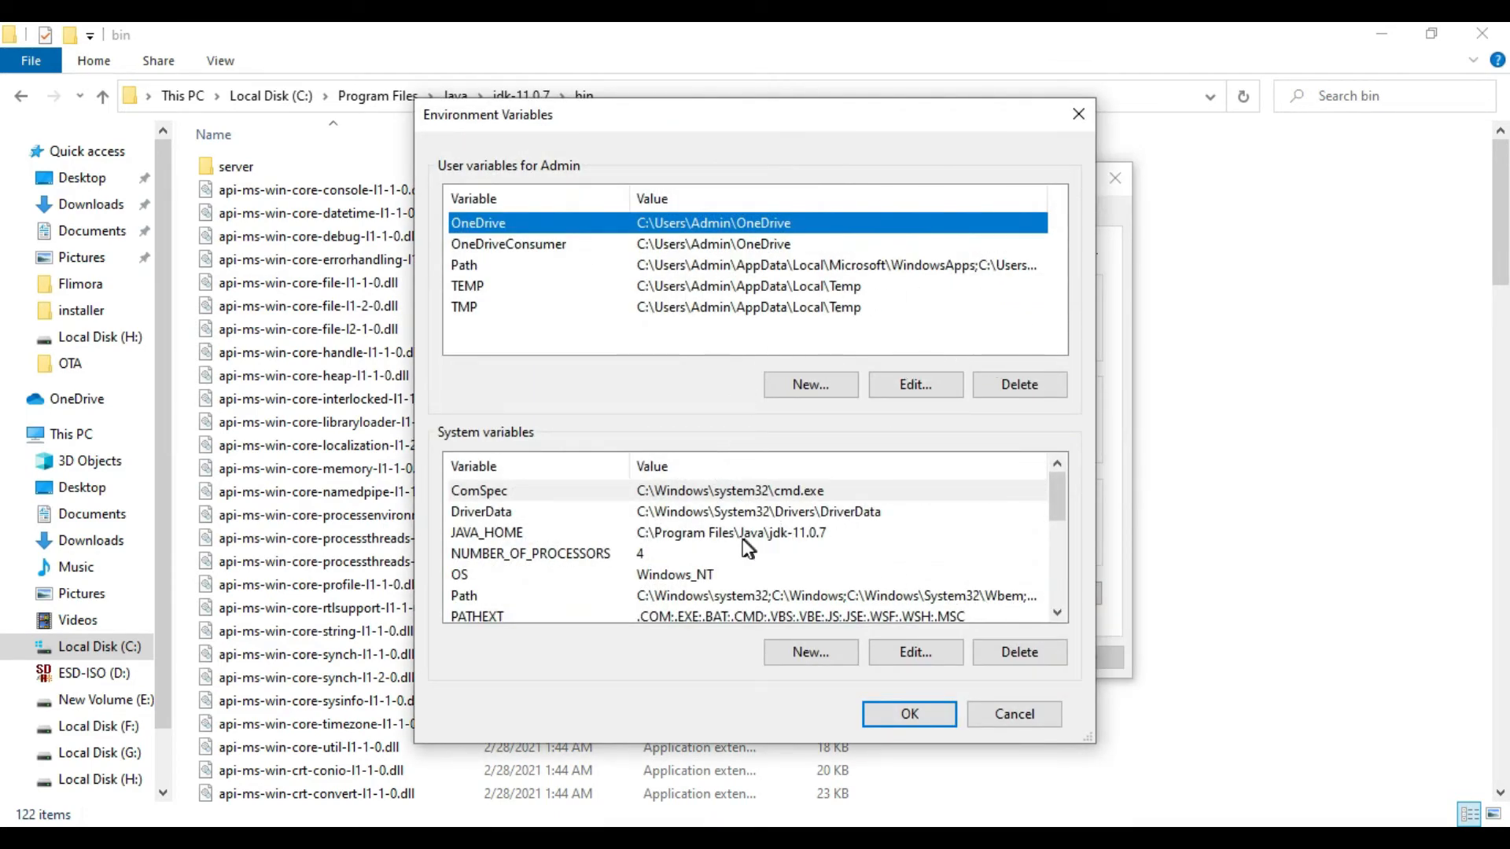
Step: Check the JAVA_HOME system variable and the JDK bin entry in the system Path variable, then accept the Path dialog
{"action": "left_click", "coordinate": [684, 540]}
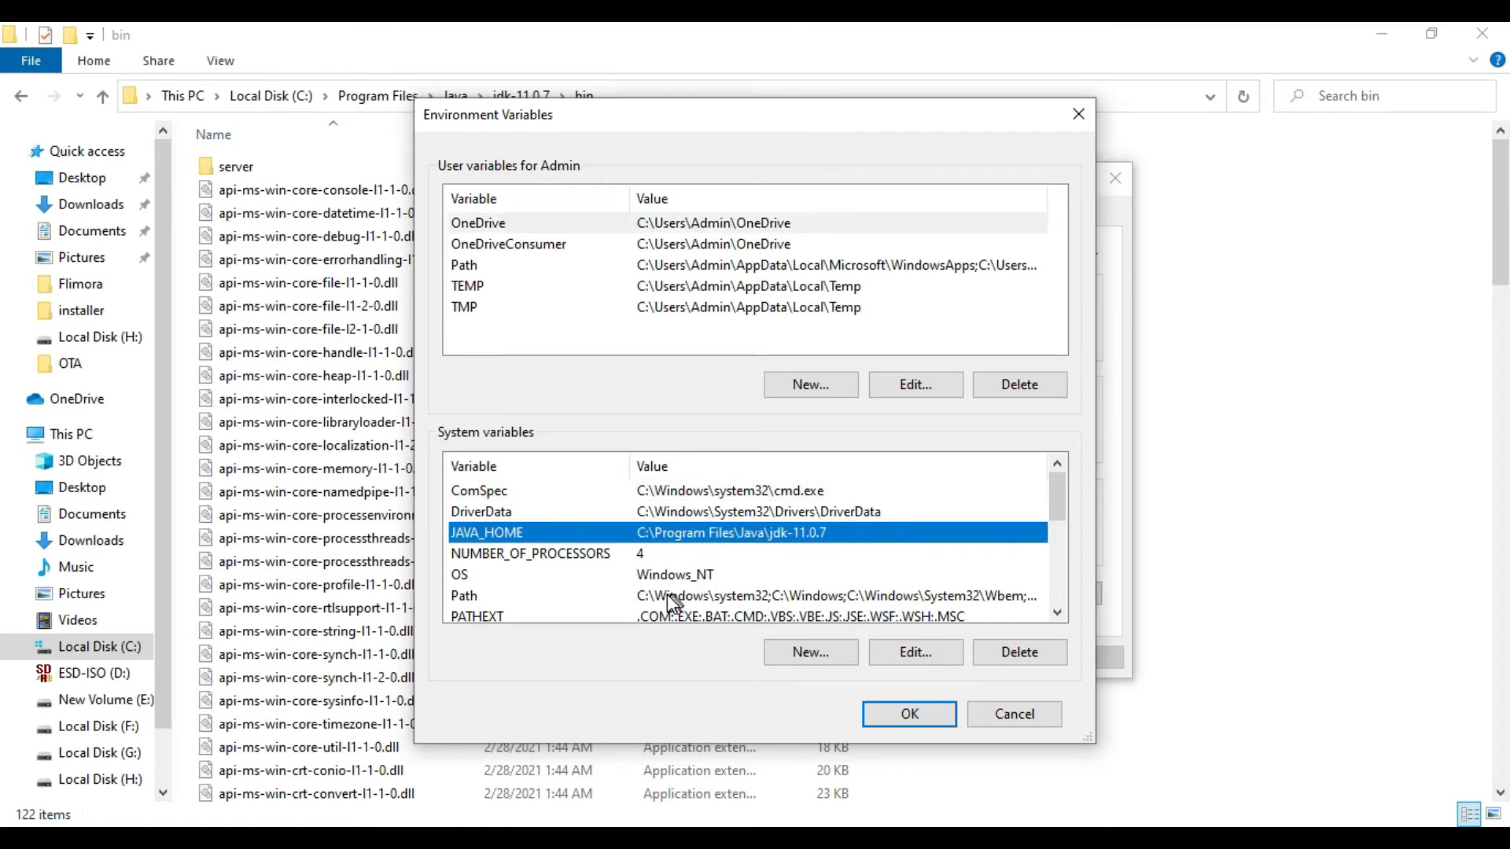
{"action": "left_click", "coordinate": [699, 596]}
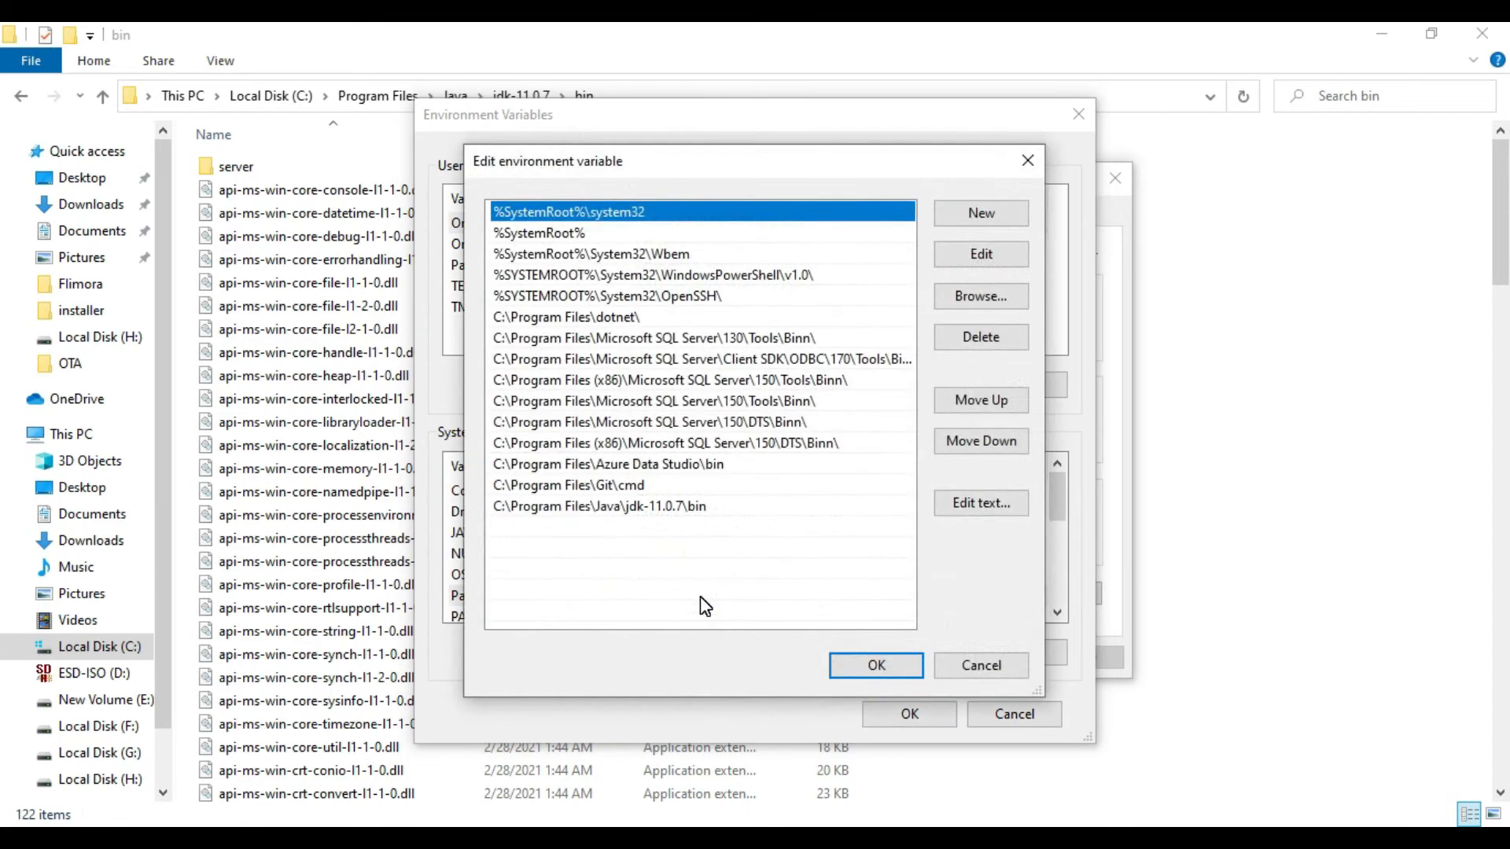
{"action": "left_click", "coordinate": [690, 507]}
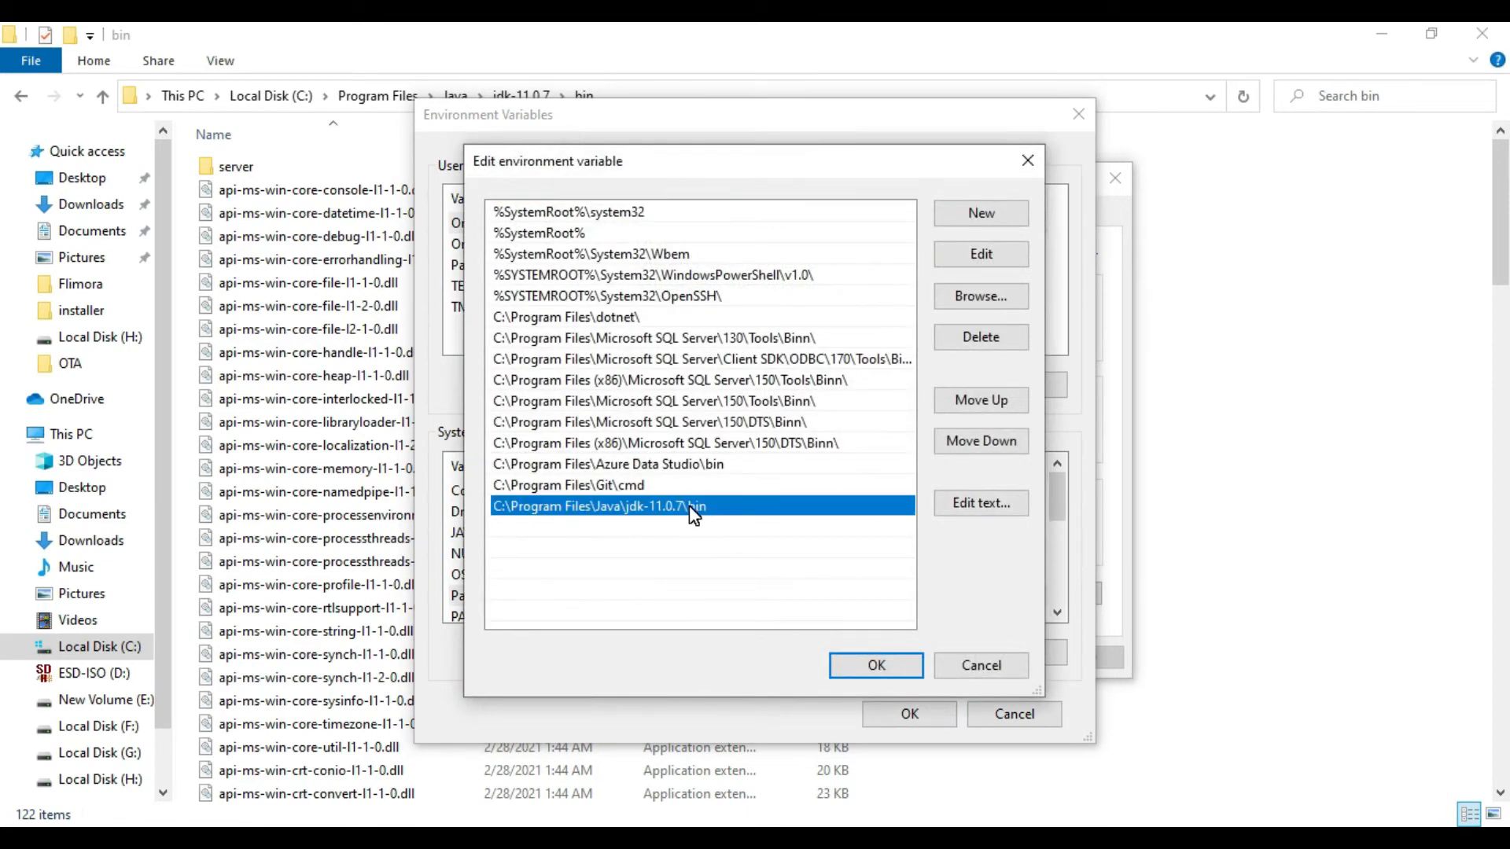
{"action": "left_click", "coordinate": [891, 664]}
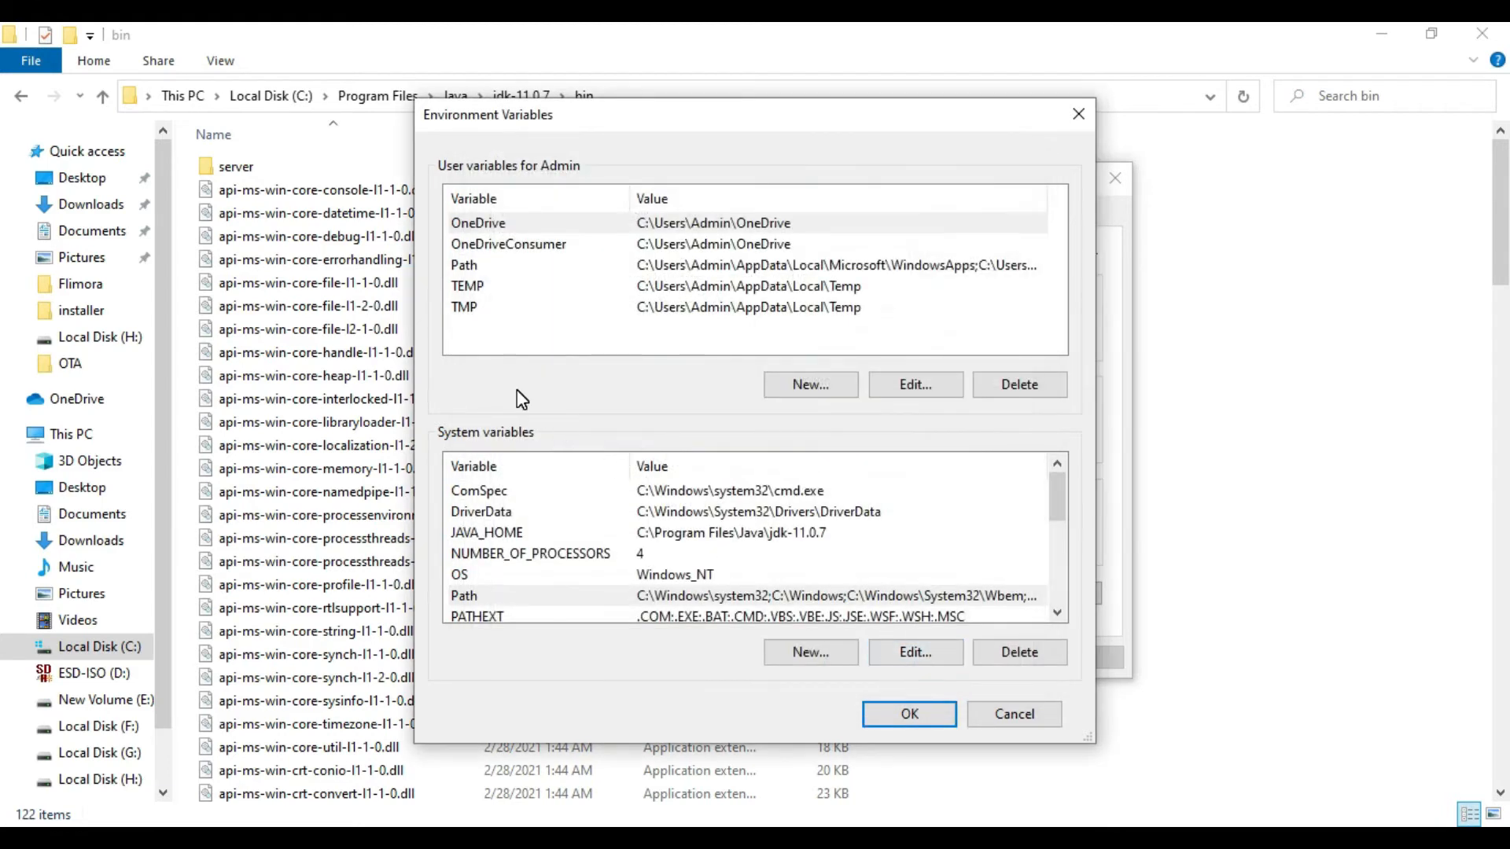
Step: Switch to File Explorer and browse from the C: drive through Program Files, Java and jdk-11.0.7 into the bin folder
{"action": "left_click", "coordinate": [277, 96]}
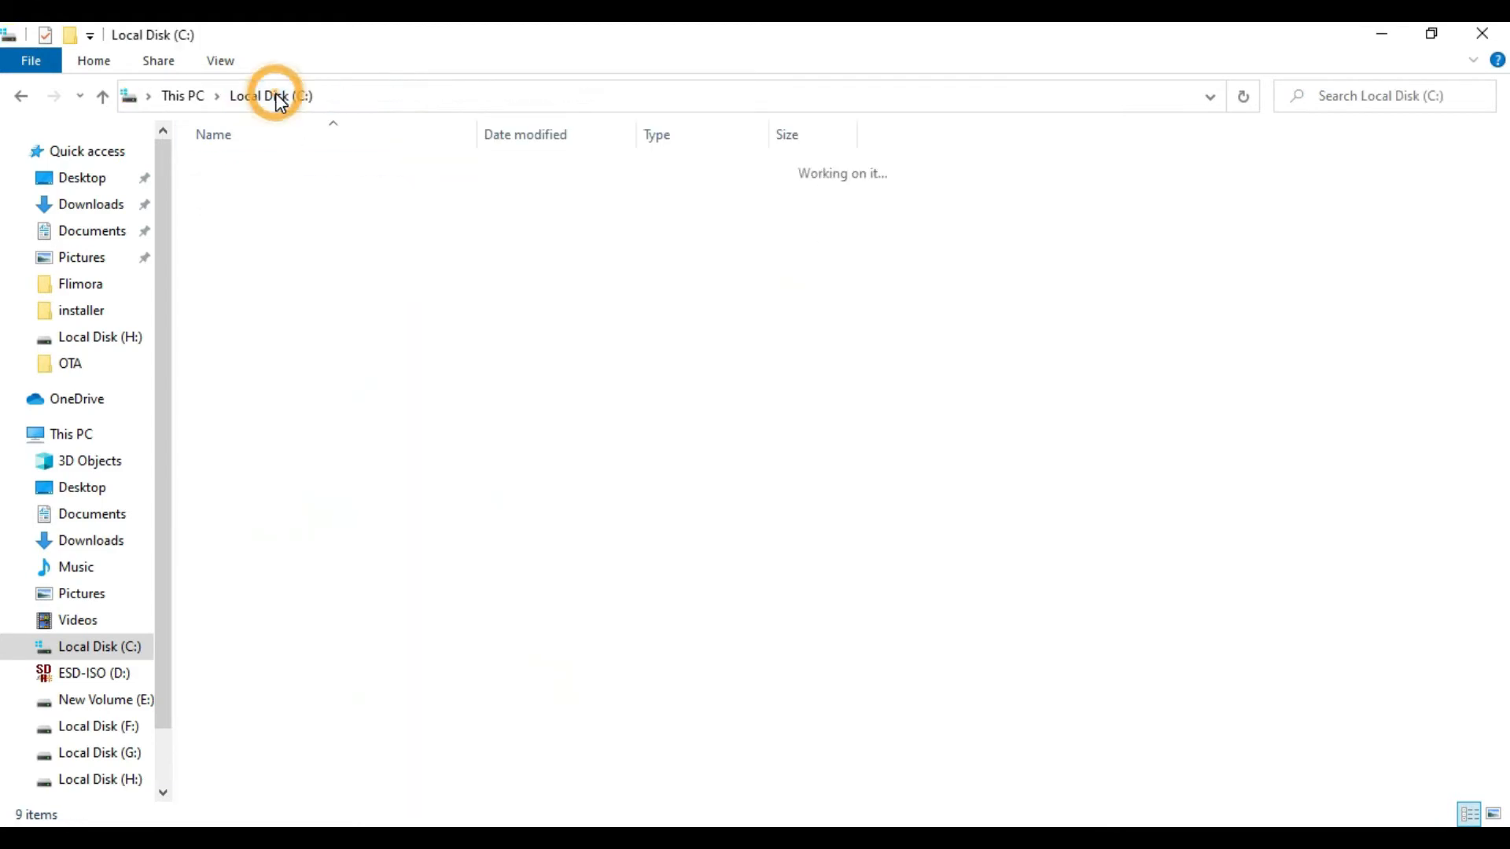
{"action": "left_click", "coordinate": [576, 489]}
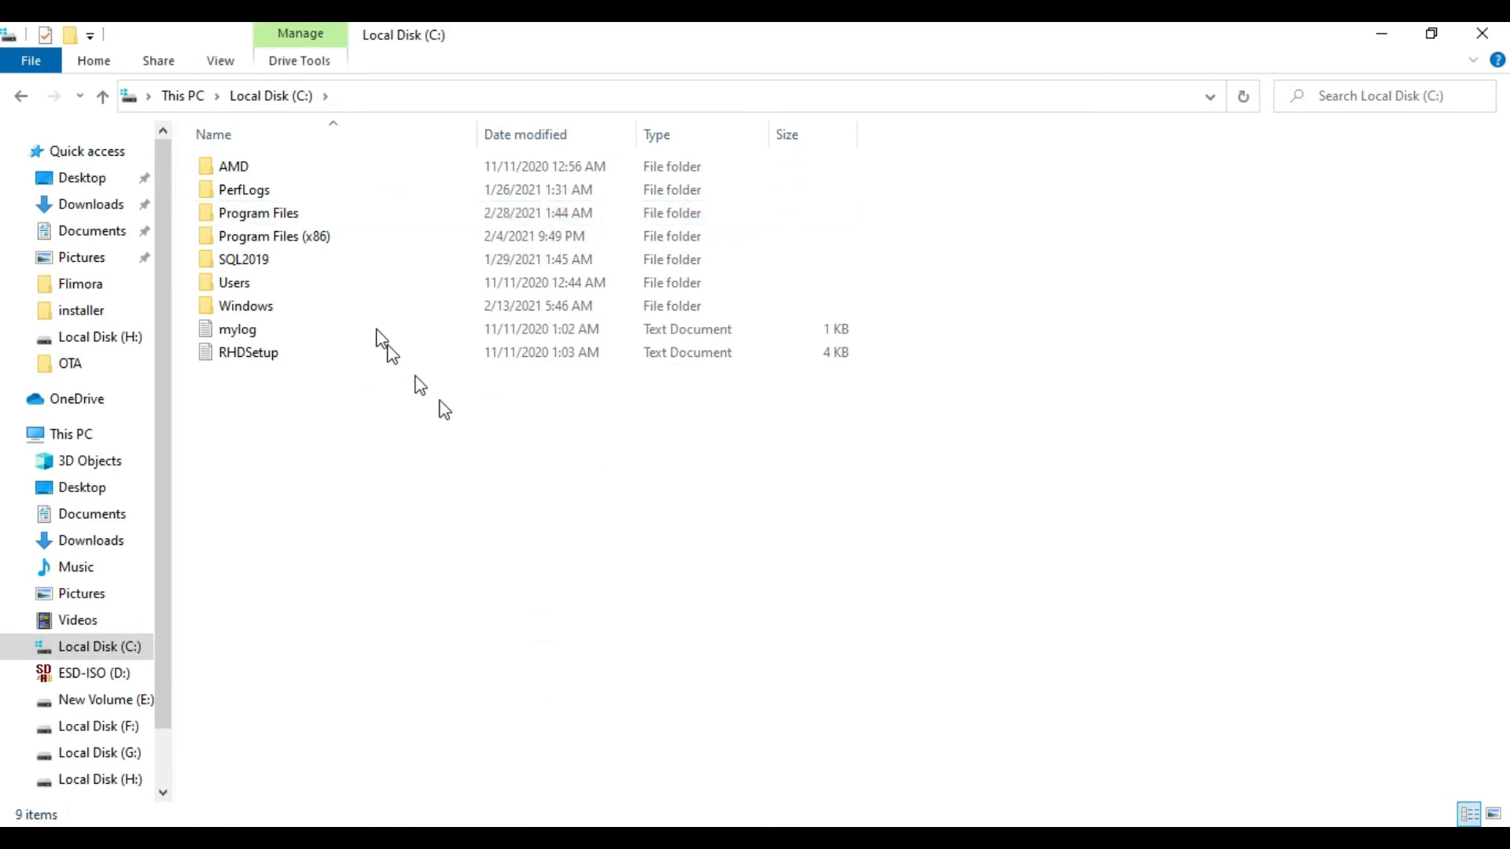
{"action": "double_click", "coordinate": [387, 215]}
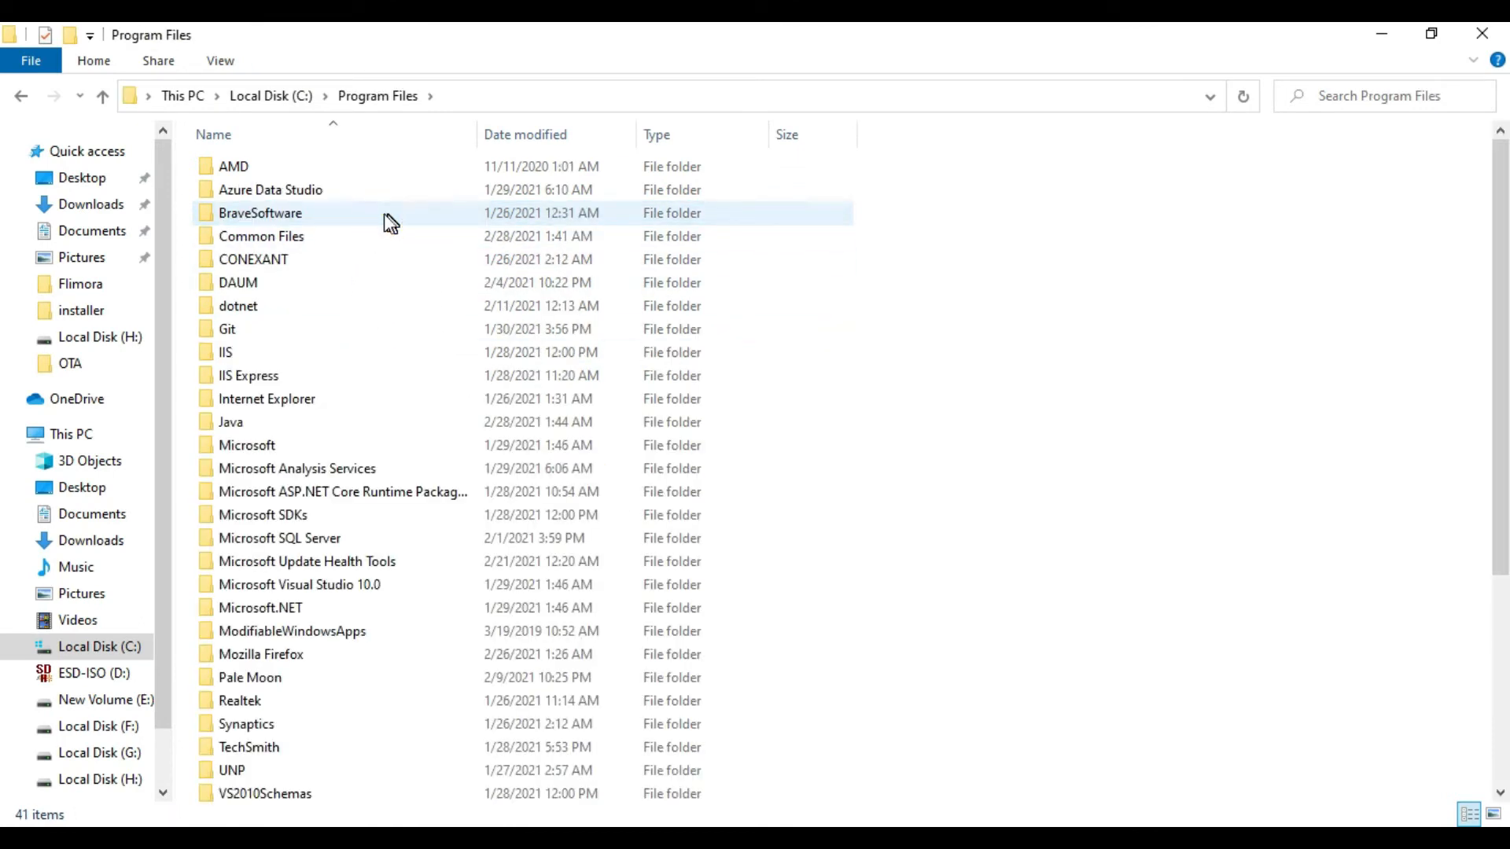
{"action": "double_click", "coordinate": [290, 423]}
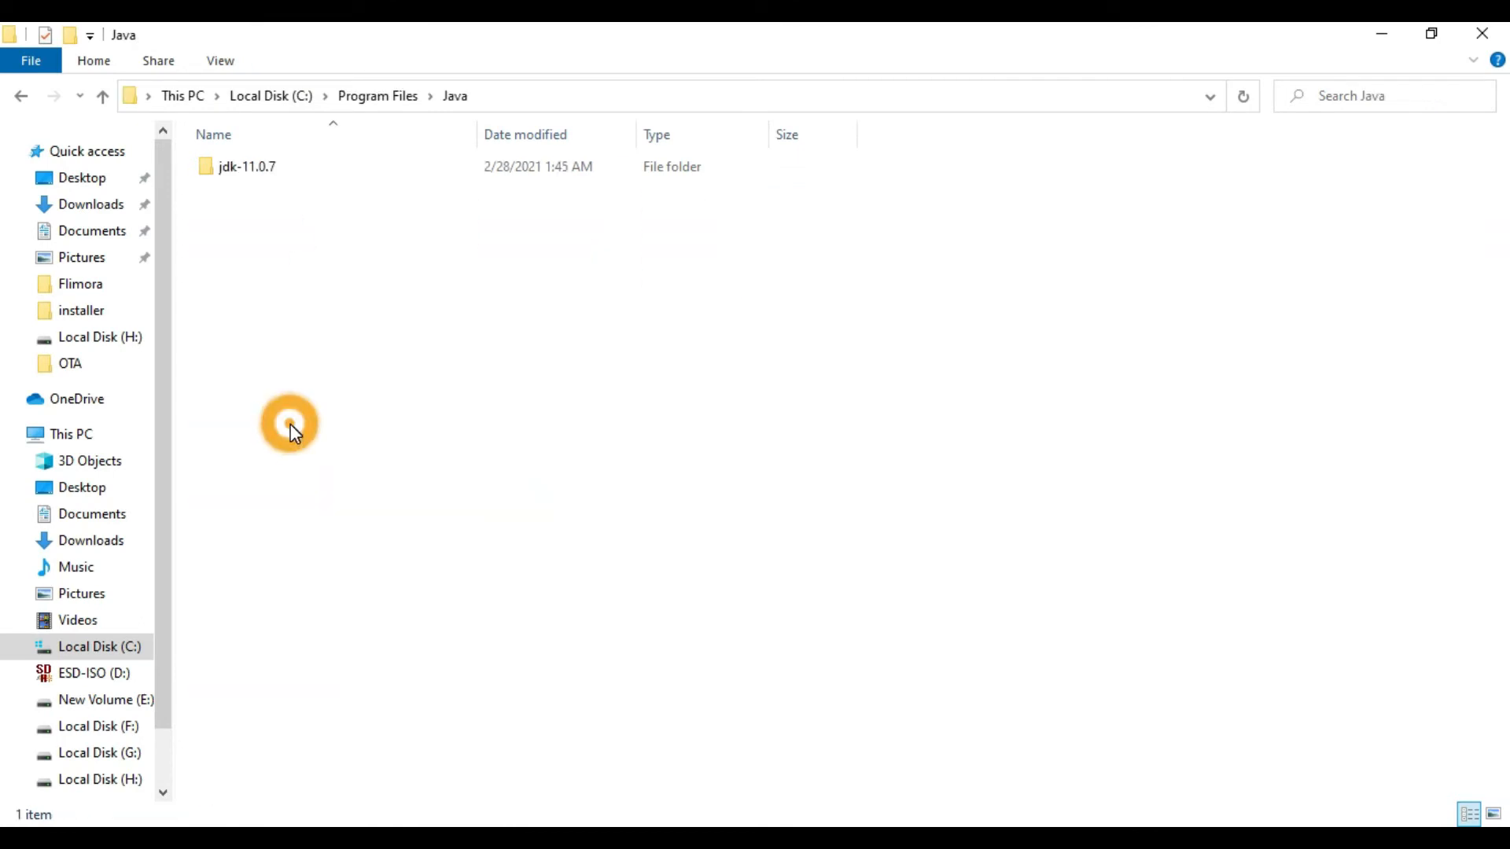
{"action": "double_click", "coordinate": [333, 173]}
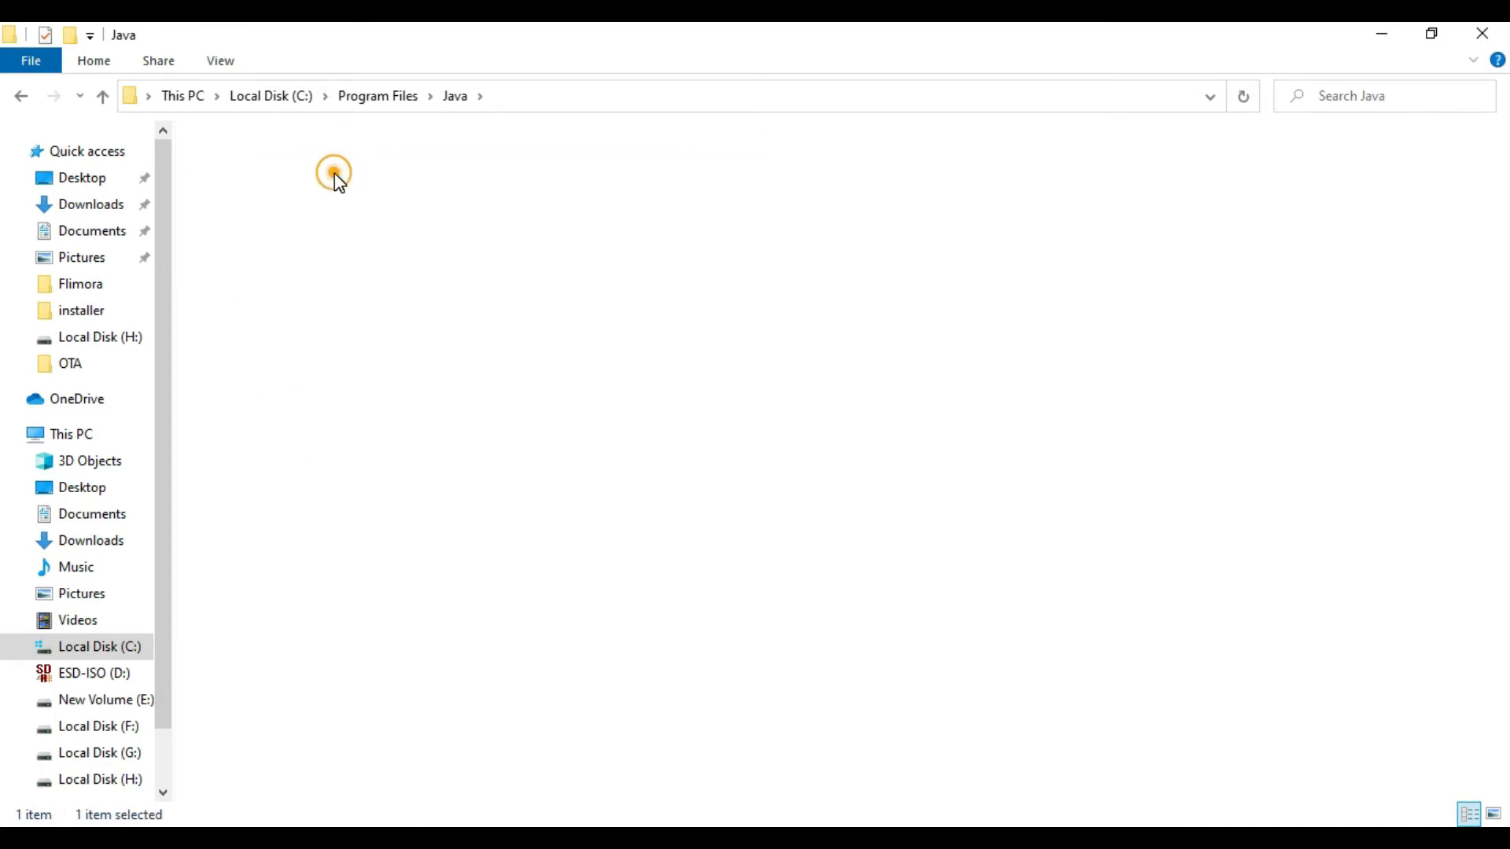
{"action": "double_click", "coordinate": [401, 168]}
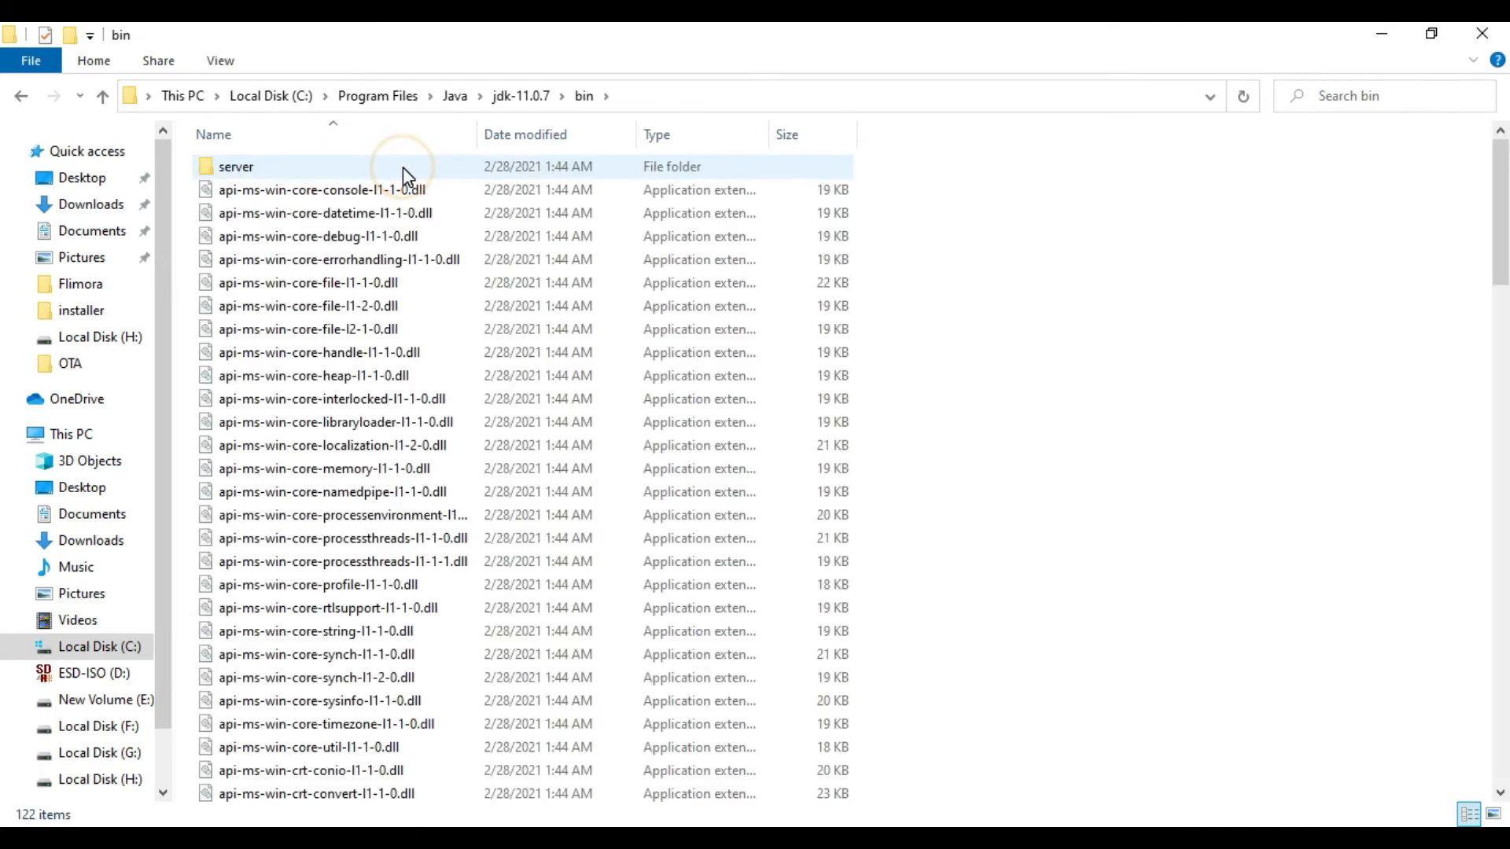
Step: Go up to the jdk-11.0.7 folder and show its full path in text form
{"action": "left_click", "coordinate": [519, 96]}
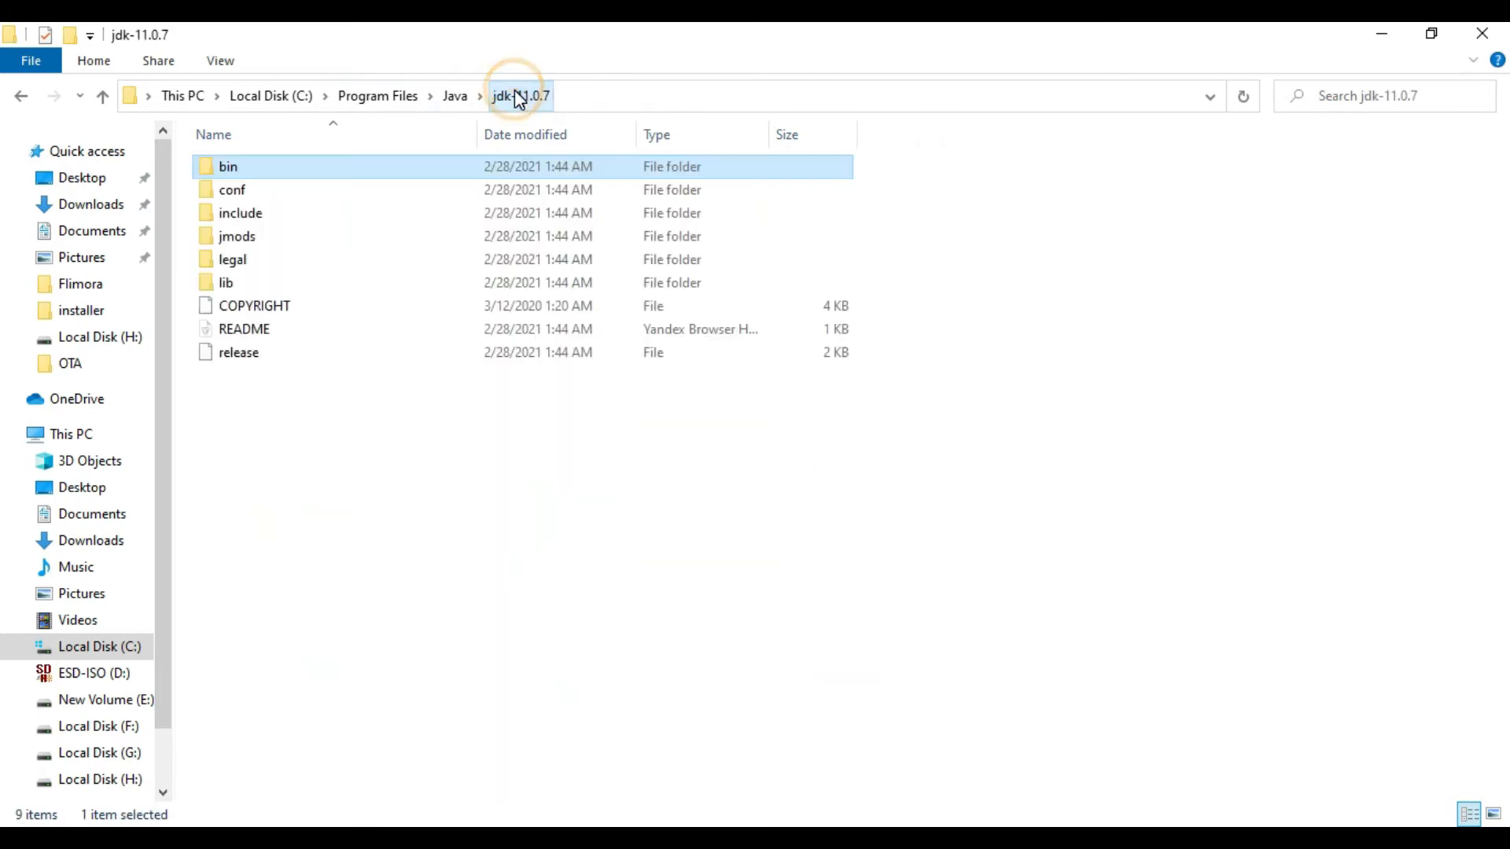
{"action": "left_click", "coordinate": [465, 456]}
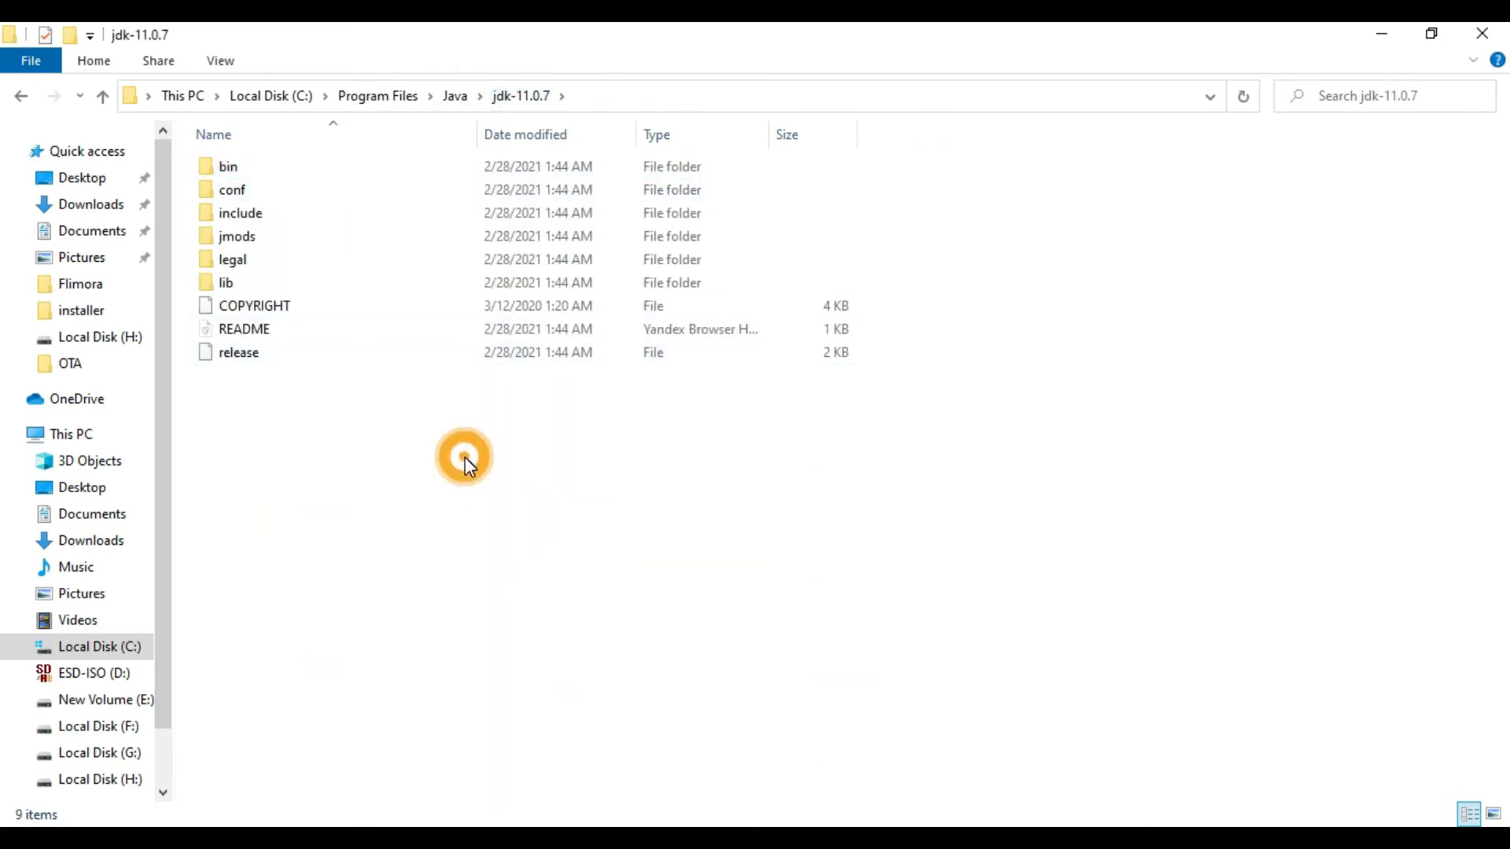
{"action": "left_click", "coordinate": [519, 98]}
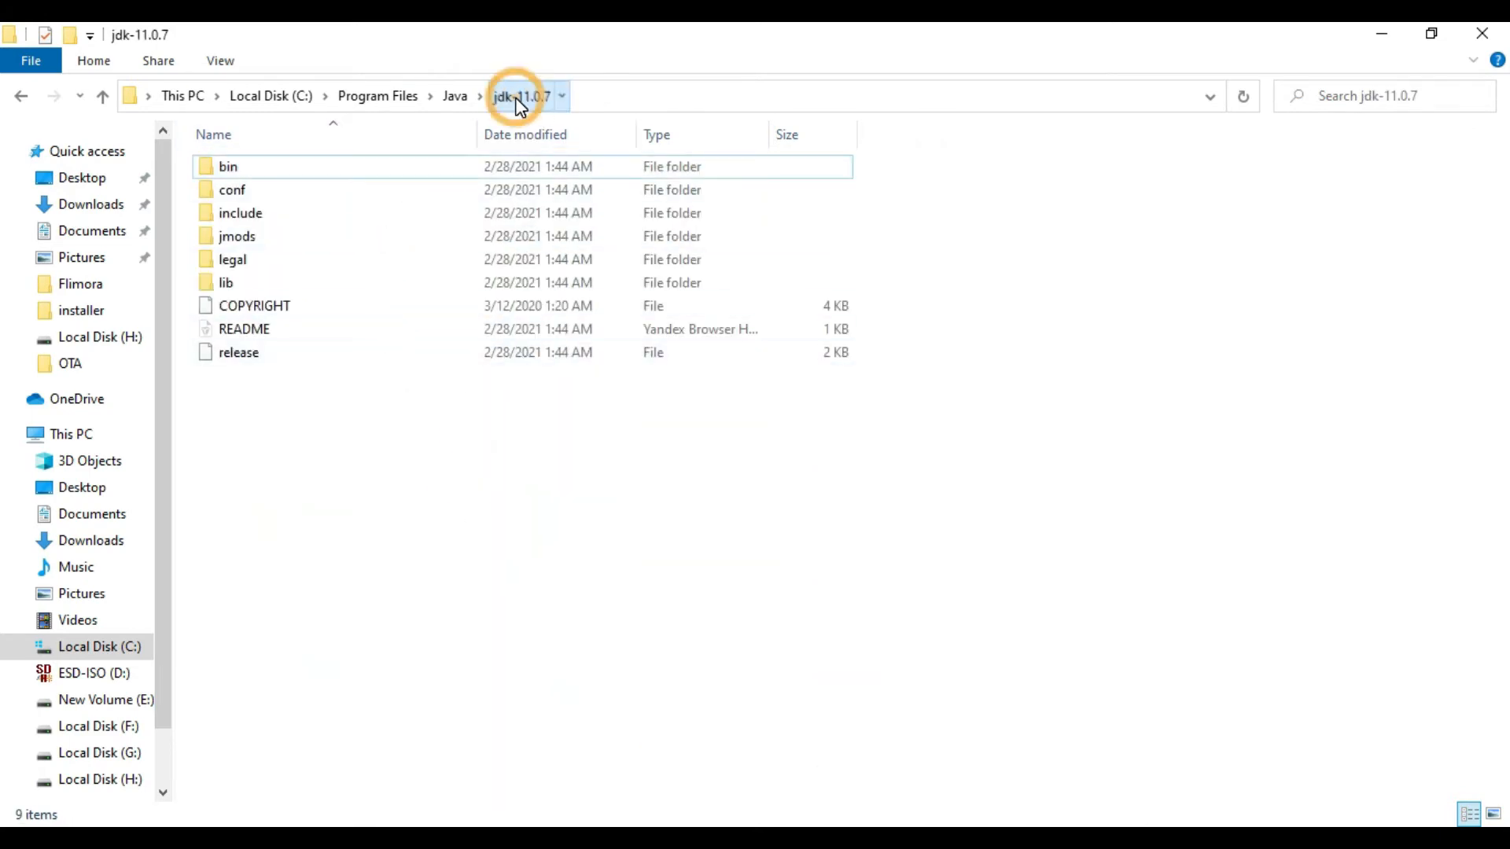
{"action": "left_click", "coordinate": [620, 101]}
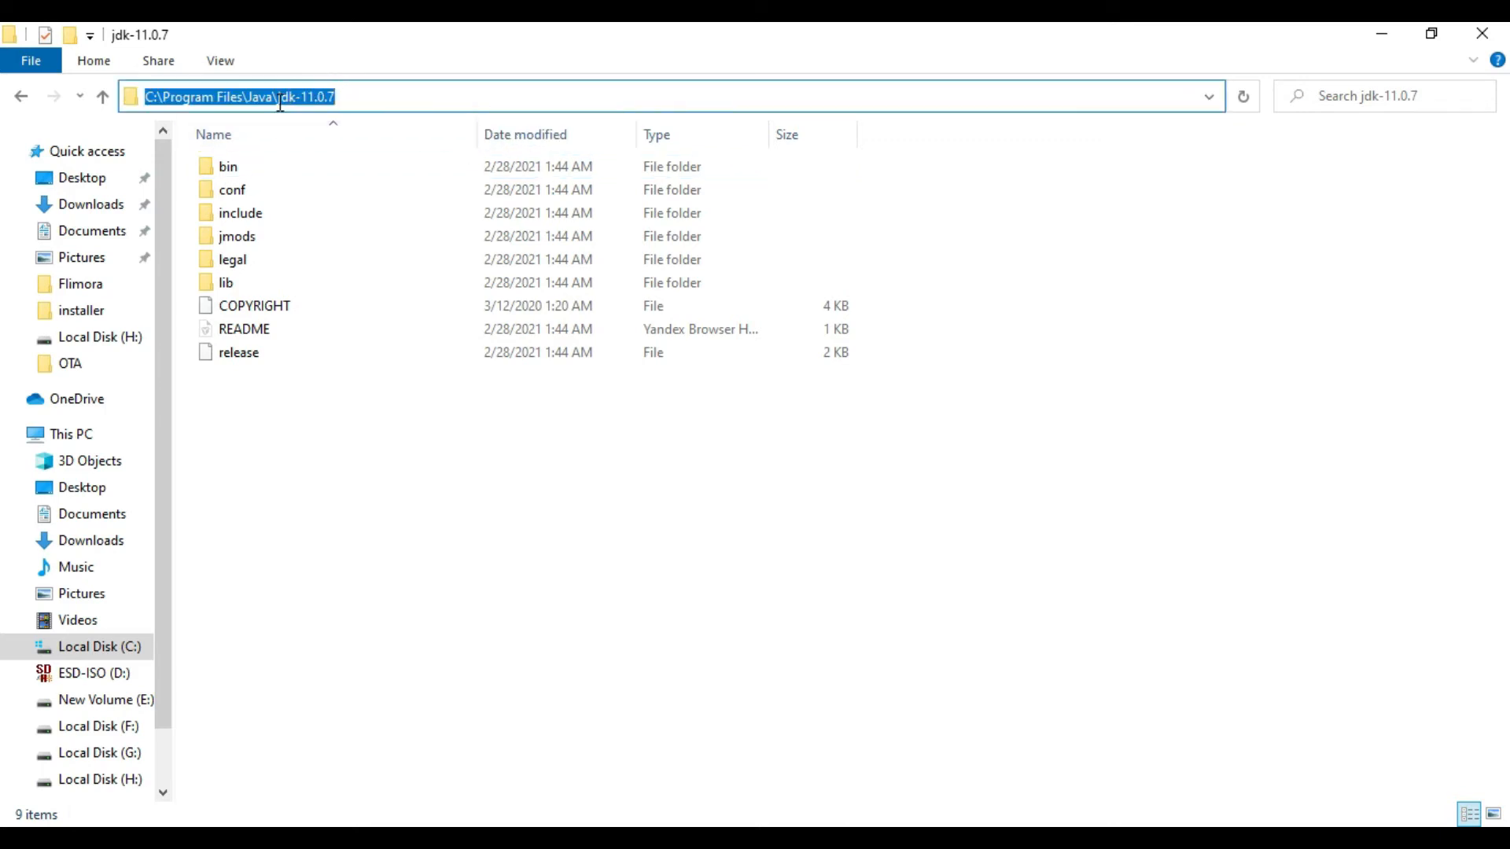
Step: Back in the Environment Variables dialog, check JAVA_HOME against the jdk-11.0.7 folder path and accept the dialog
{"action": "left_click", "coordinate": [679, 541]}
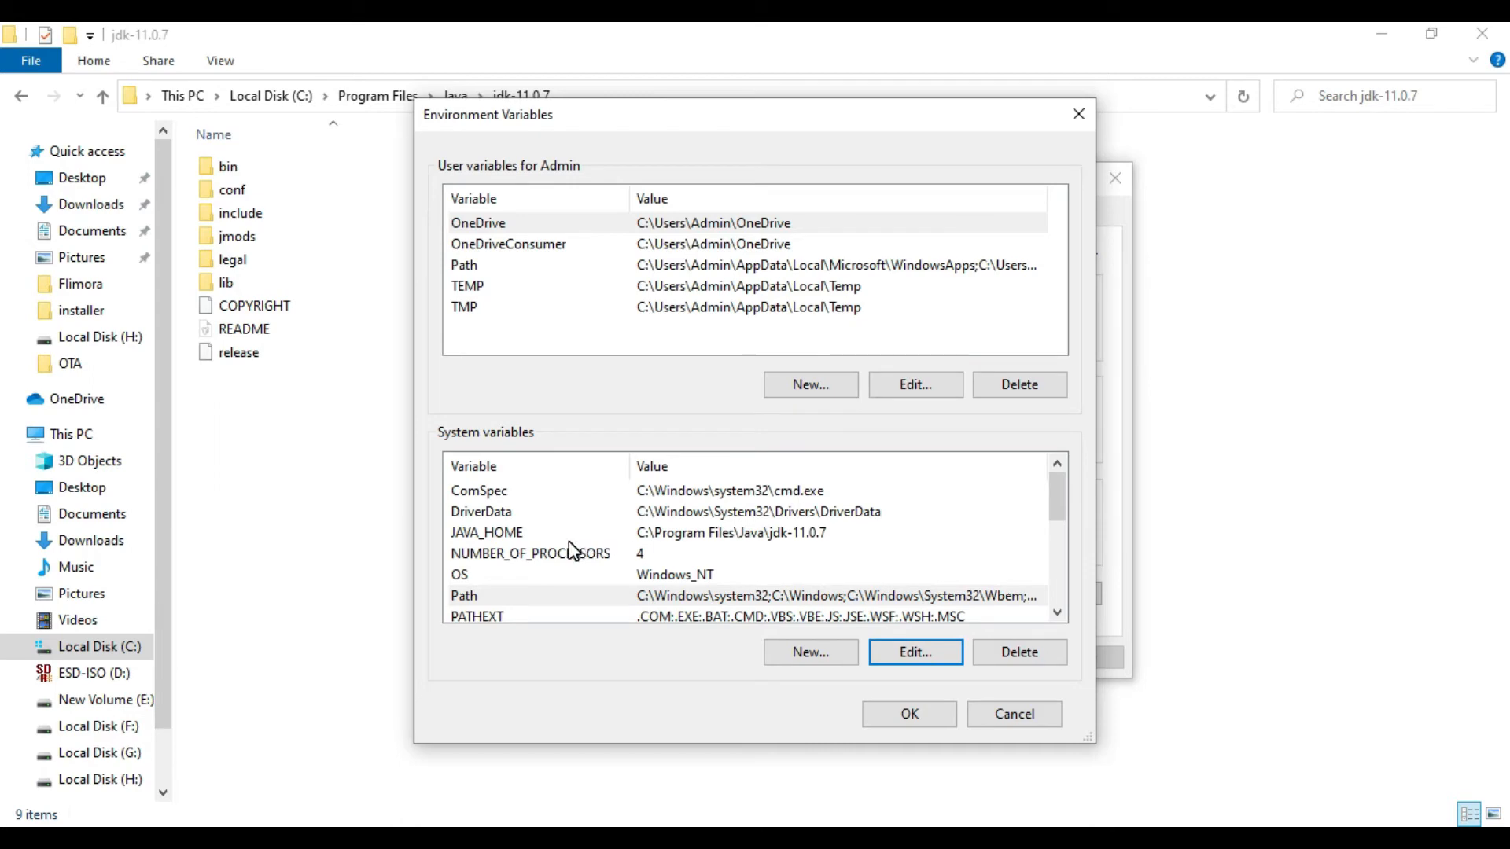
{"action": "left_click", "coordinate": [604, 541]}
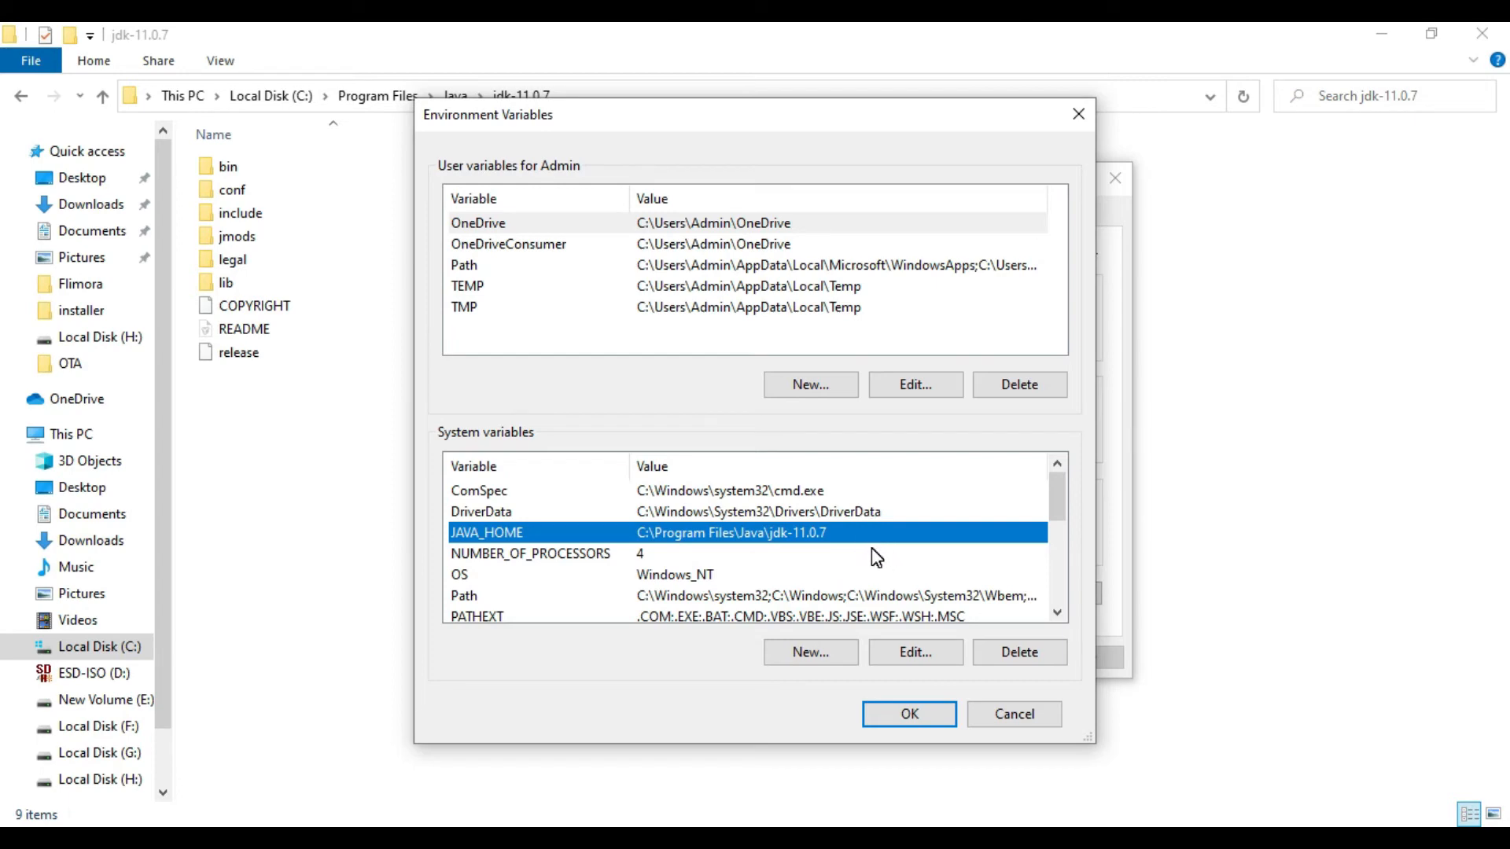
{"action": "left_click", "coordinate": [941, 717]}
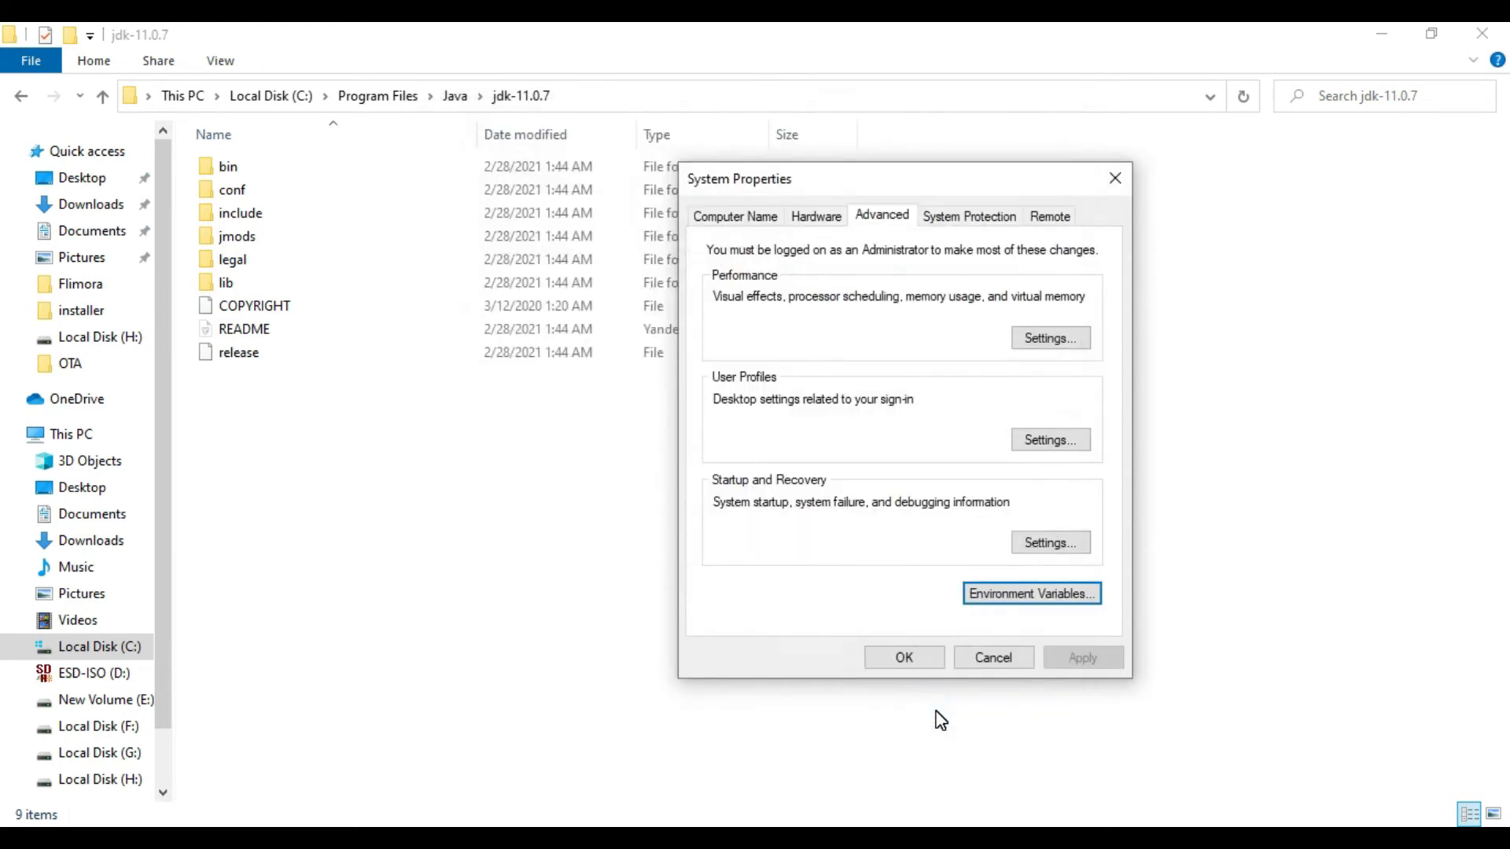
Step: Open the JDK's bin folder in File Explorer and locate the javac and java applications among its files
{"action": "double_click", "coordinate": [304, 166]}
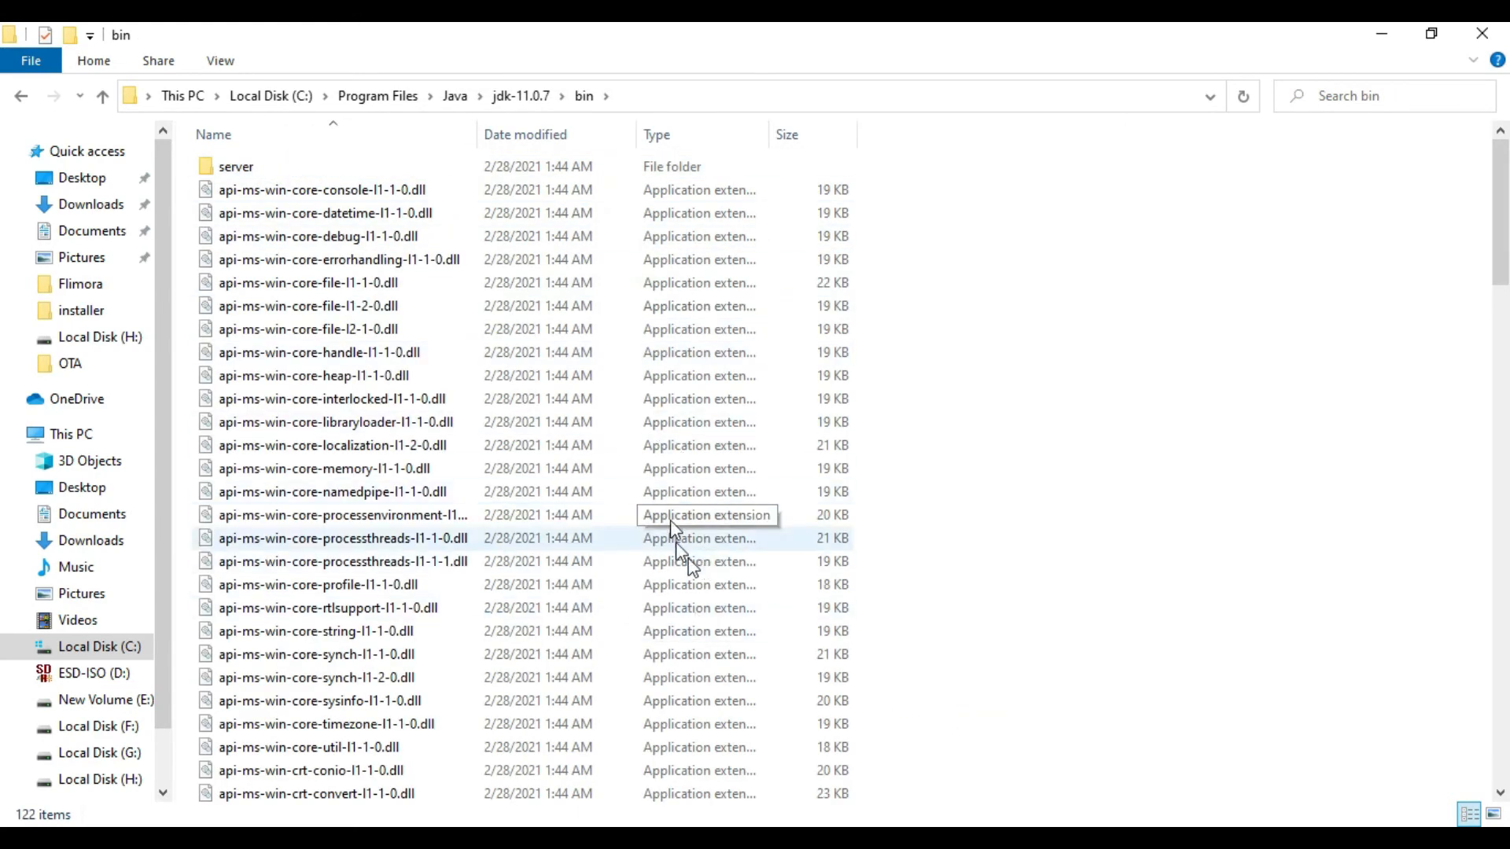
{"action": "scroll", "coordinate": [1057, 574], "scroll_direction": "down", "scroll_amount": 4}
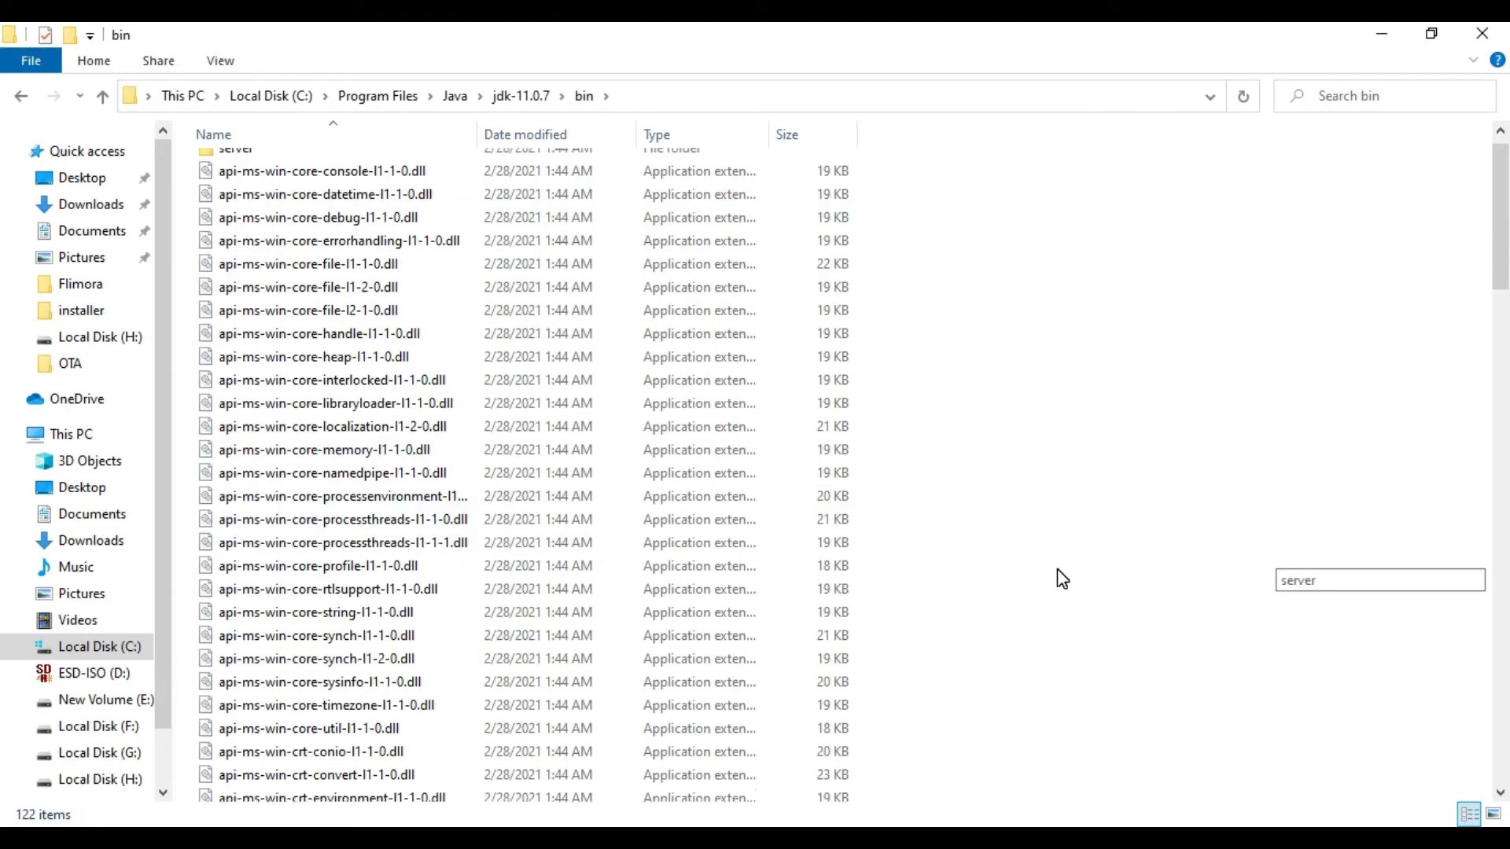
{"action": "scroll", "coordinate": [1063, 578], "scroll_direction": "down", "scroll_amount": 15}
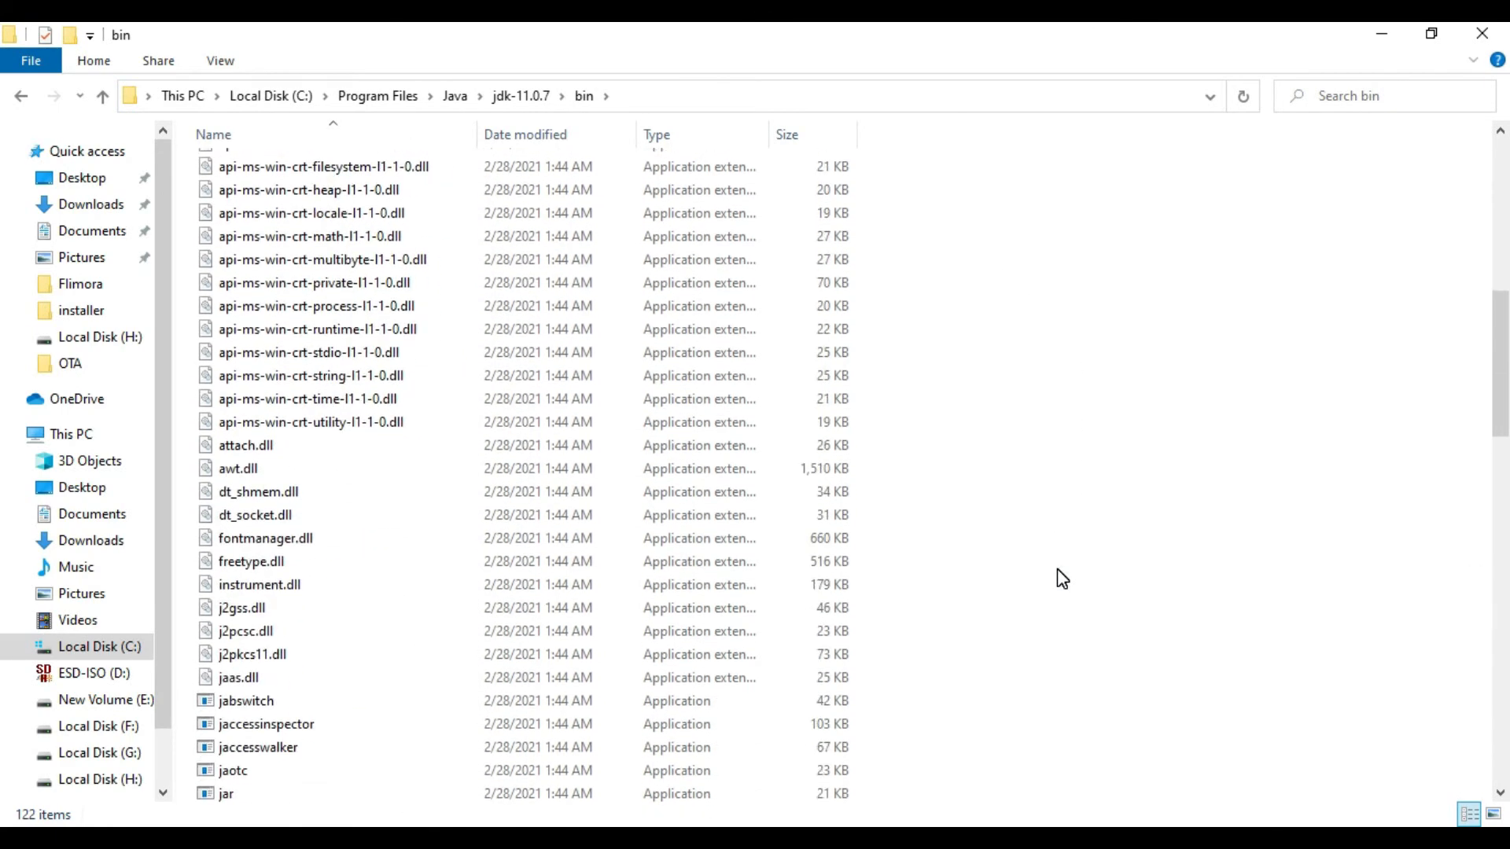
{"action": "scroll", "coordinate": [1062, 579], "scroll_direction": "down", "scroll_amount": 13}
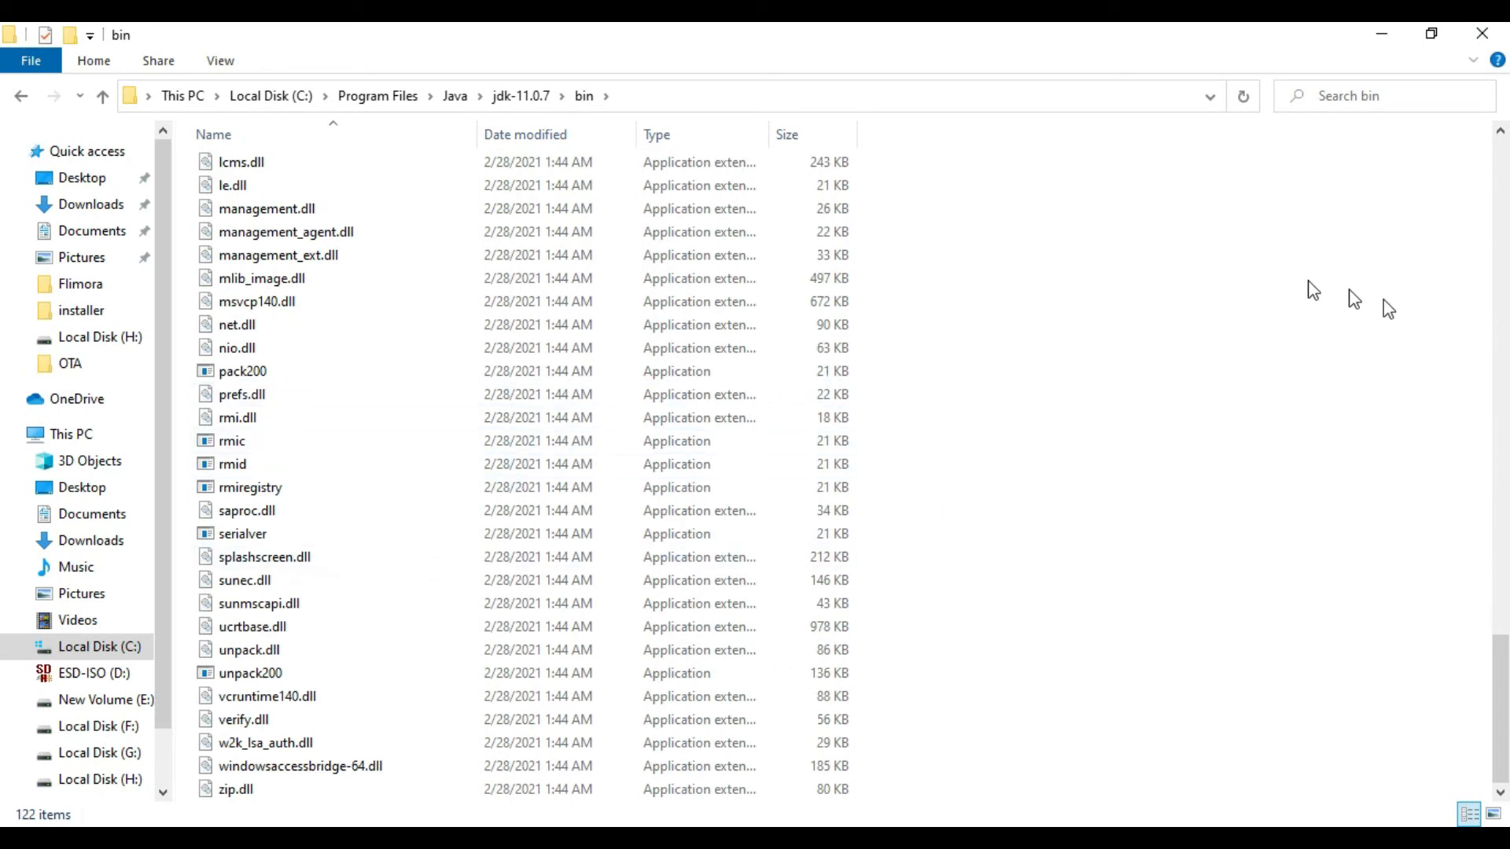
{"action": "left_click_drag", "start_coordinate": [1508, 701], "coordinate": [1487, 422]}
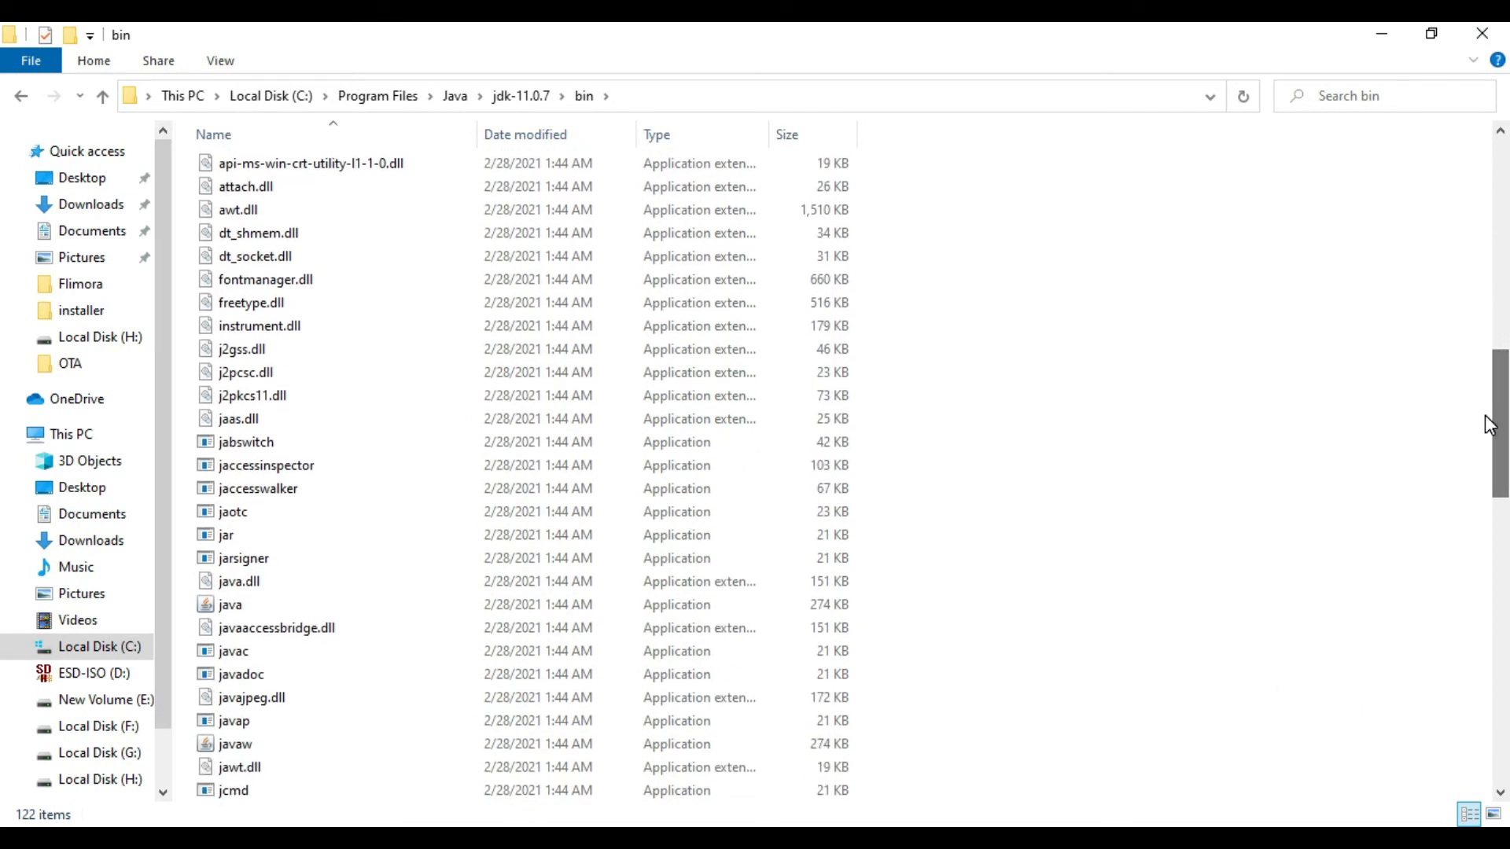
{"action": "left_click", "coordinate": [362, 559]}
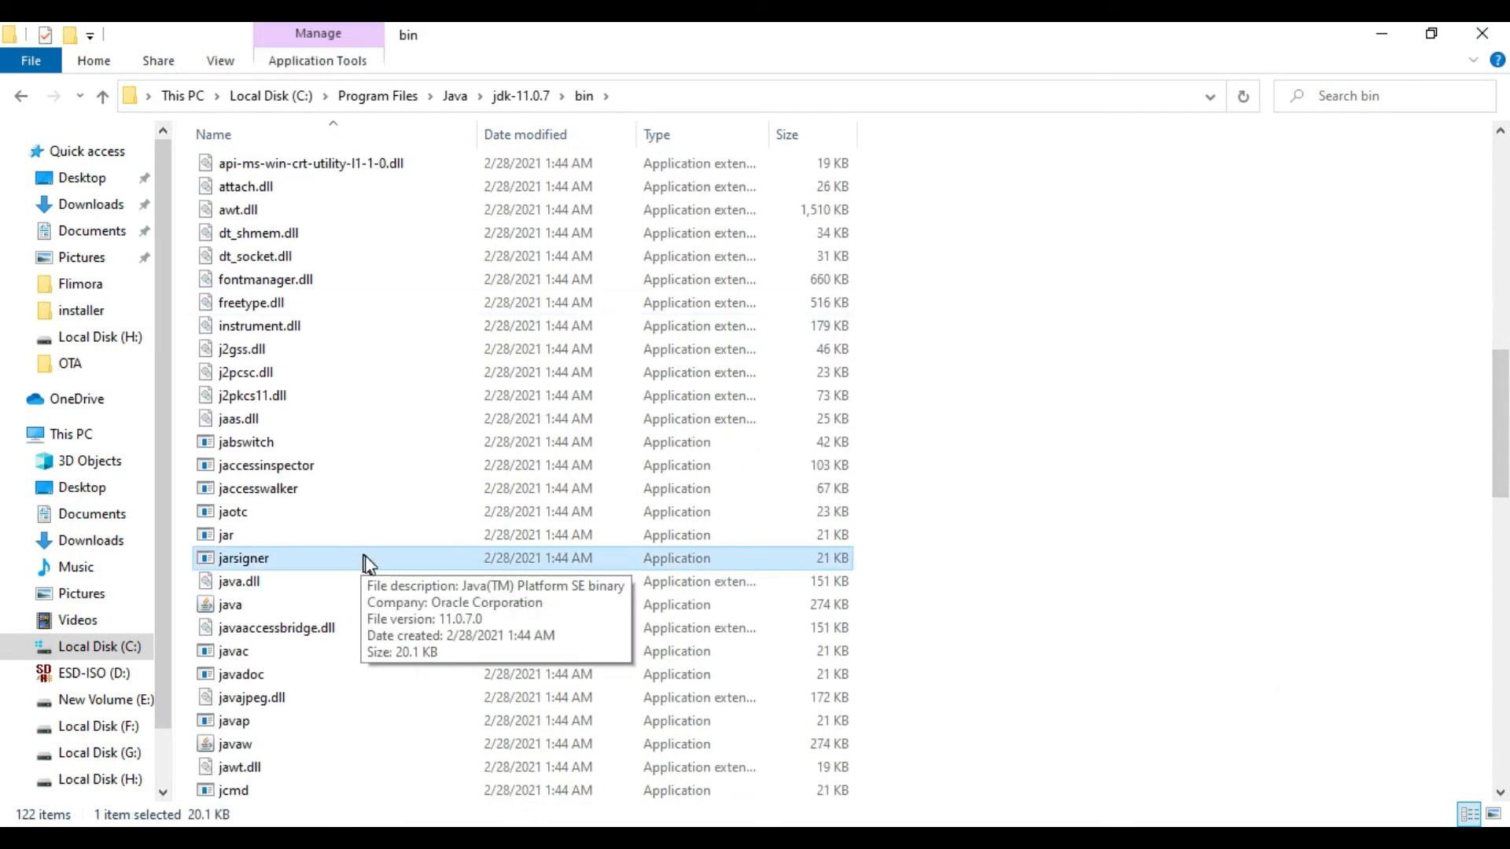
{"action": "left_click", "coordinate": [313, 653]}
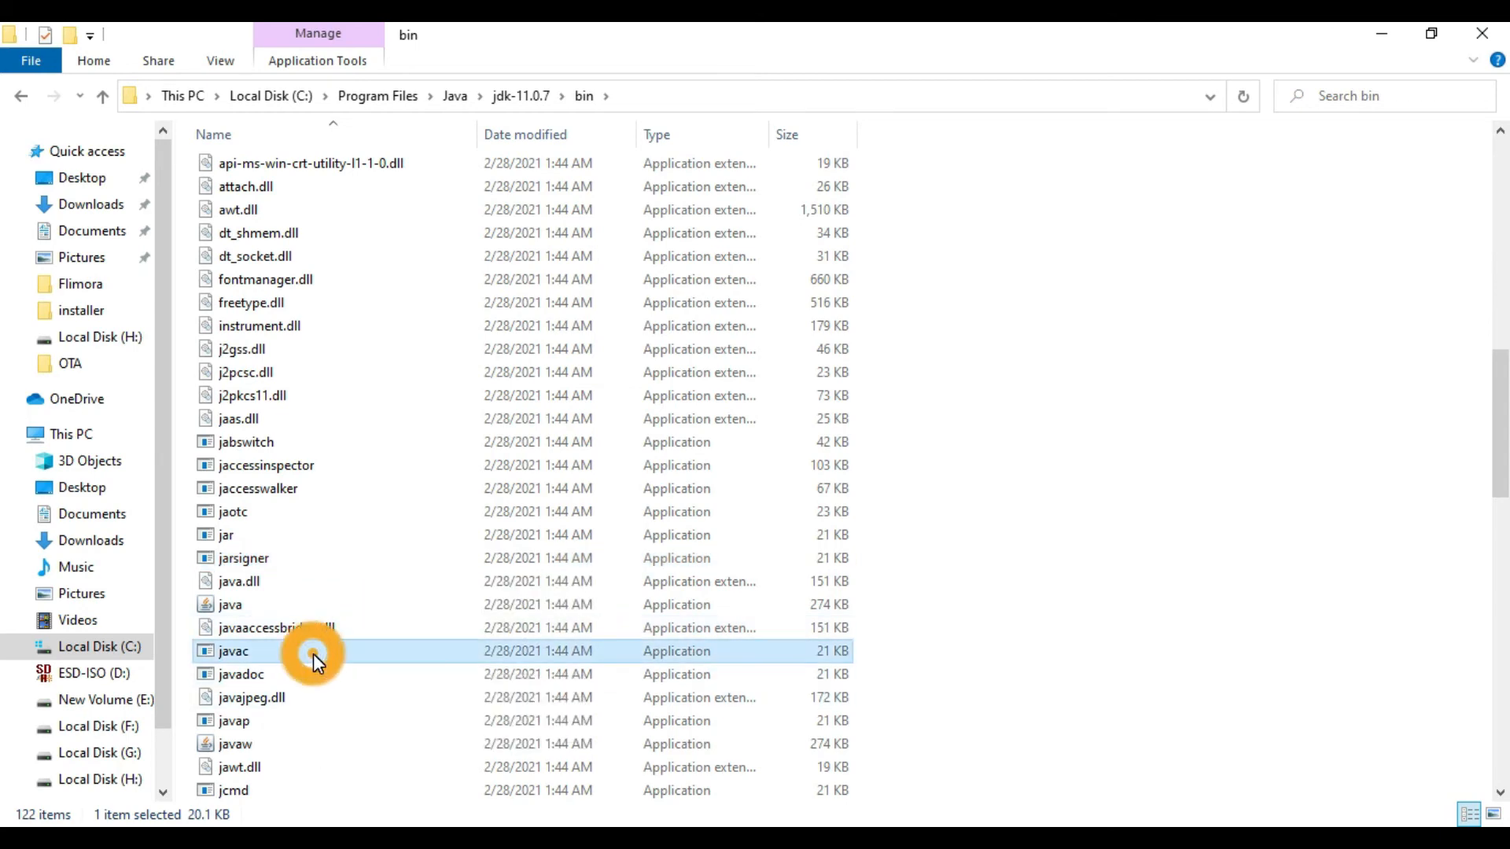
{"action": "scroll", "coordinate": [1290, 428], "scroll_direction": "down", "scroll_amount": 3}
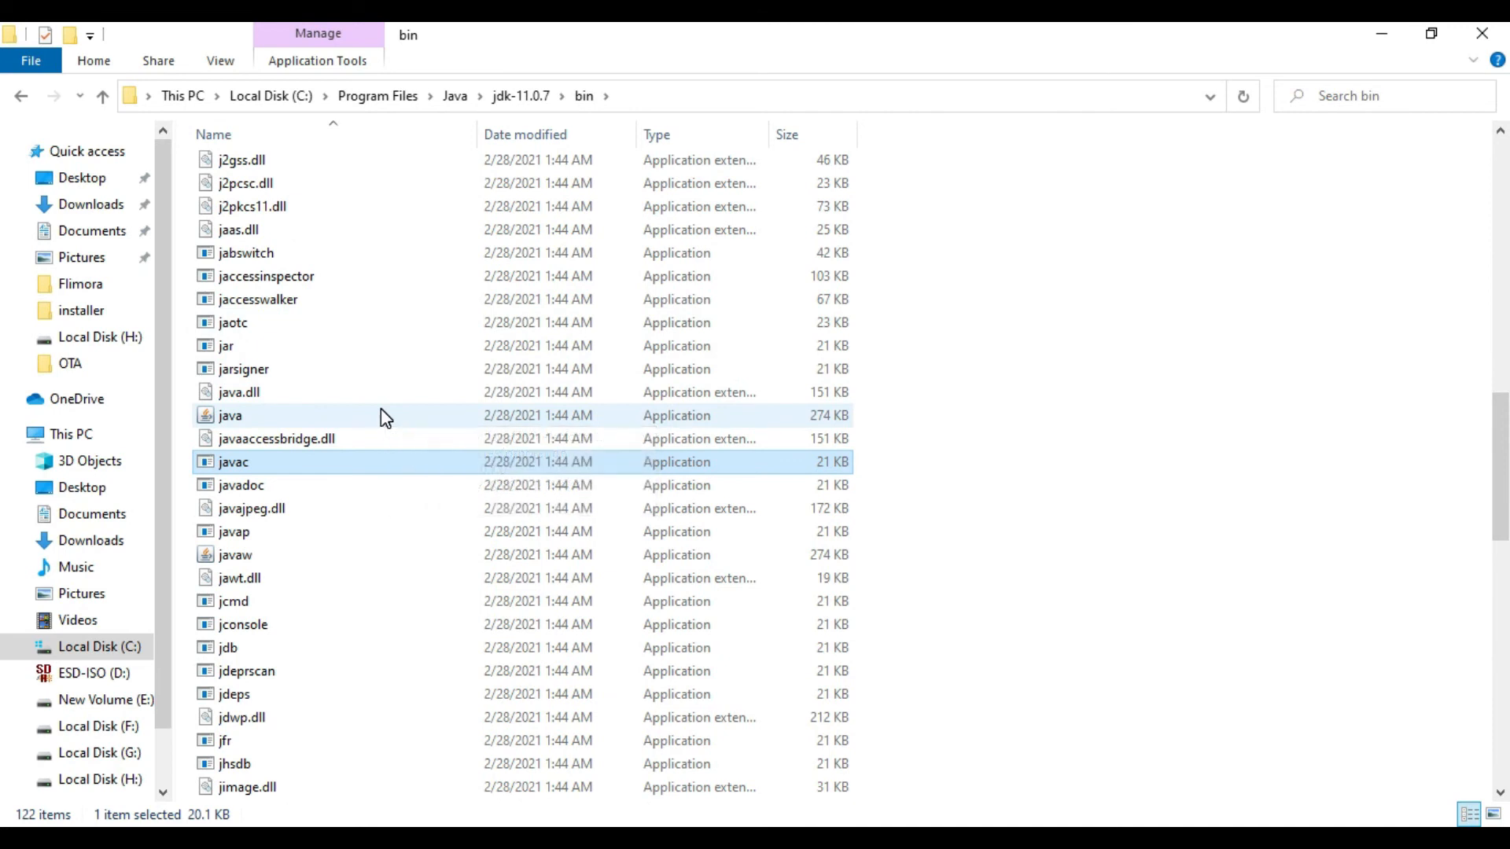
{"action": "left_click", "coordinate": [380, 415], "text": "ctrl"}
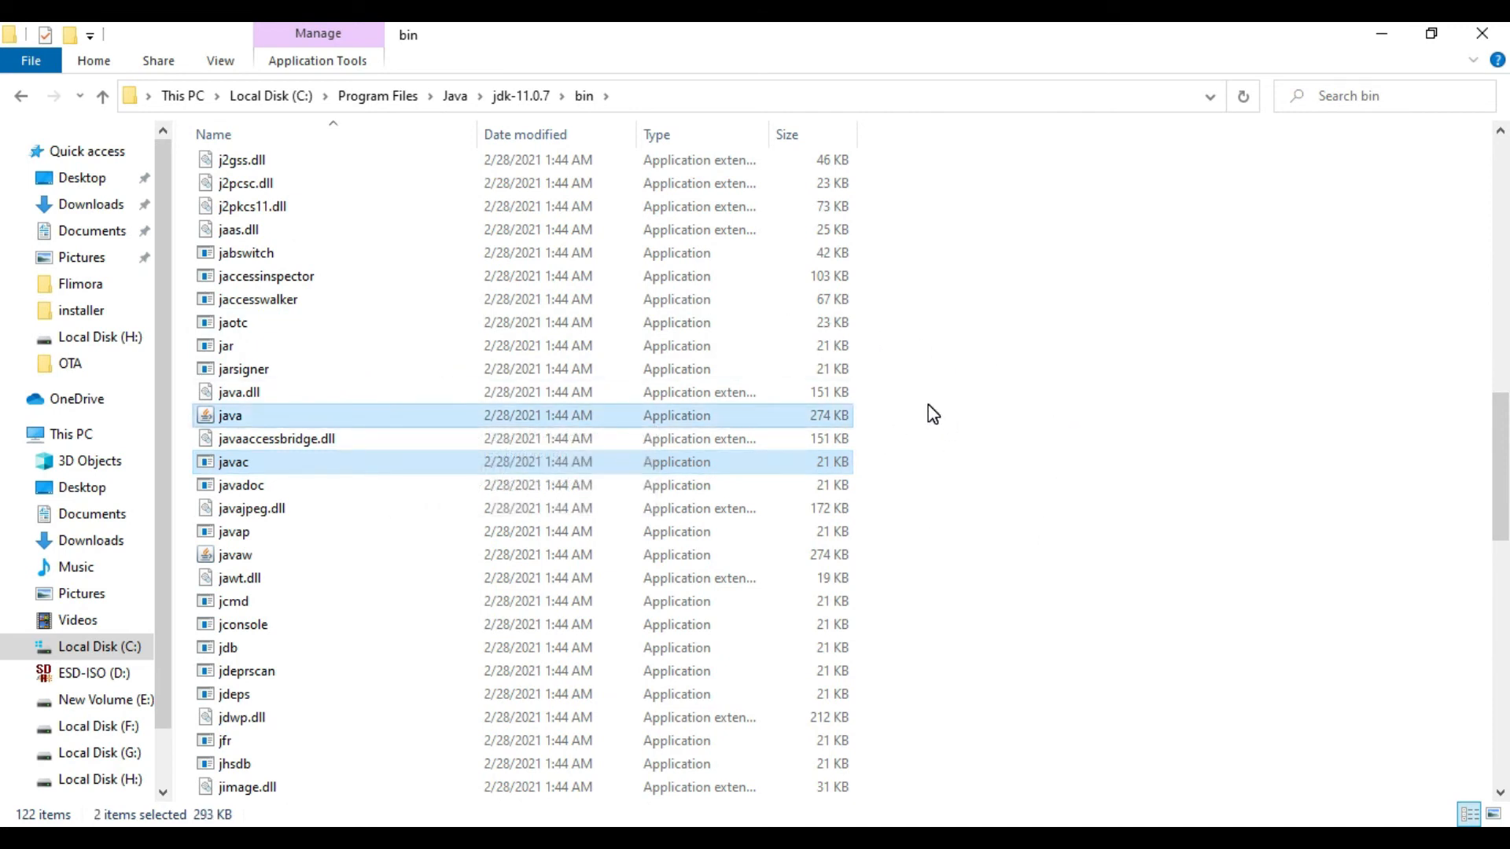
{"action": "left_click", "coordinate": [1049, 365]}
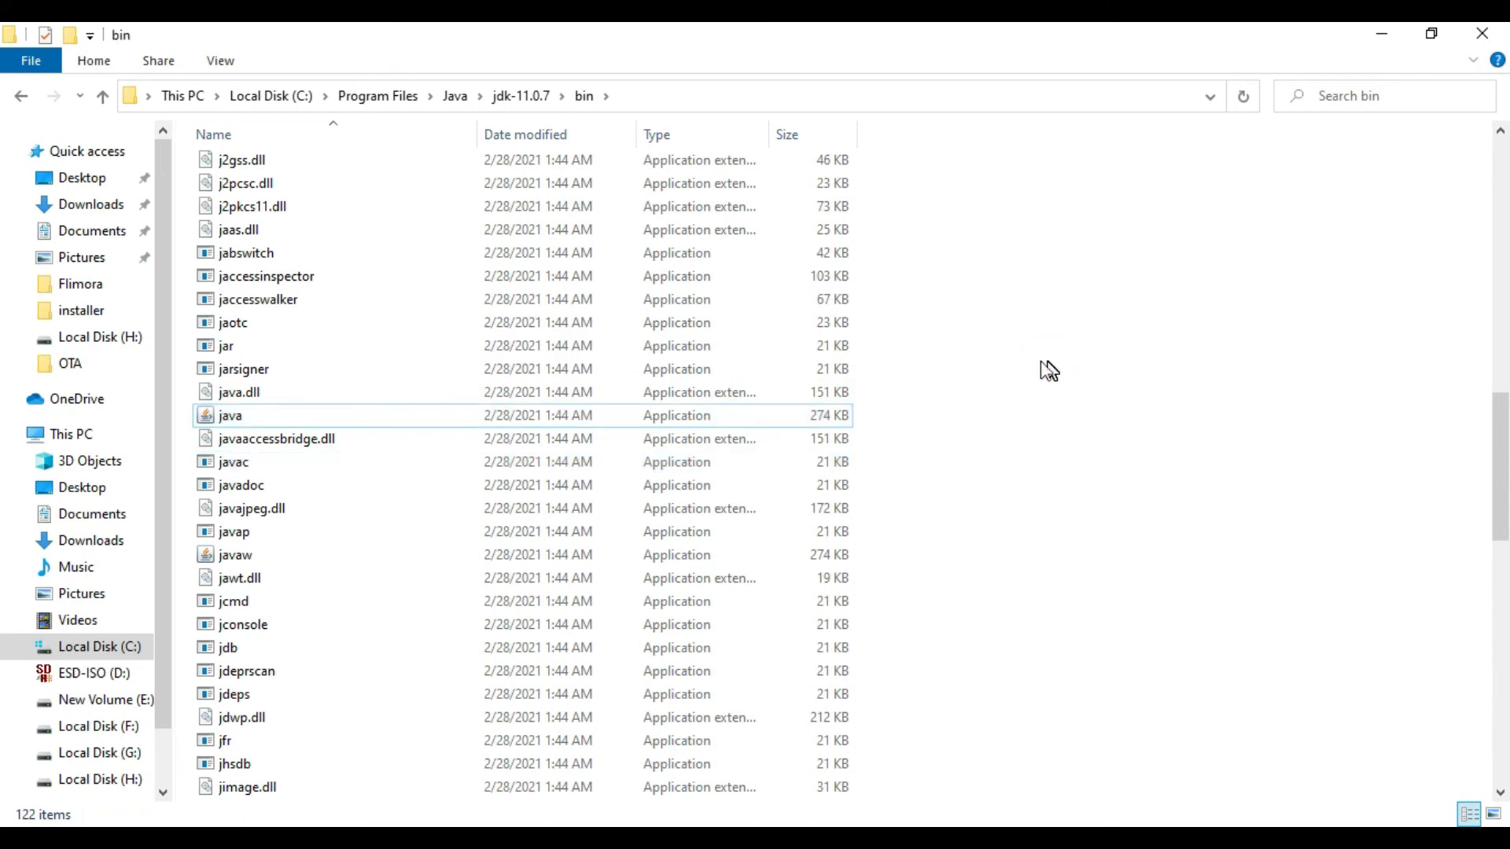
Step: Select the javac and java applications together in the JDK's bin folder
{"action": "left_click", "coordinate": [727, 463]}
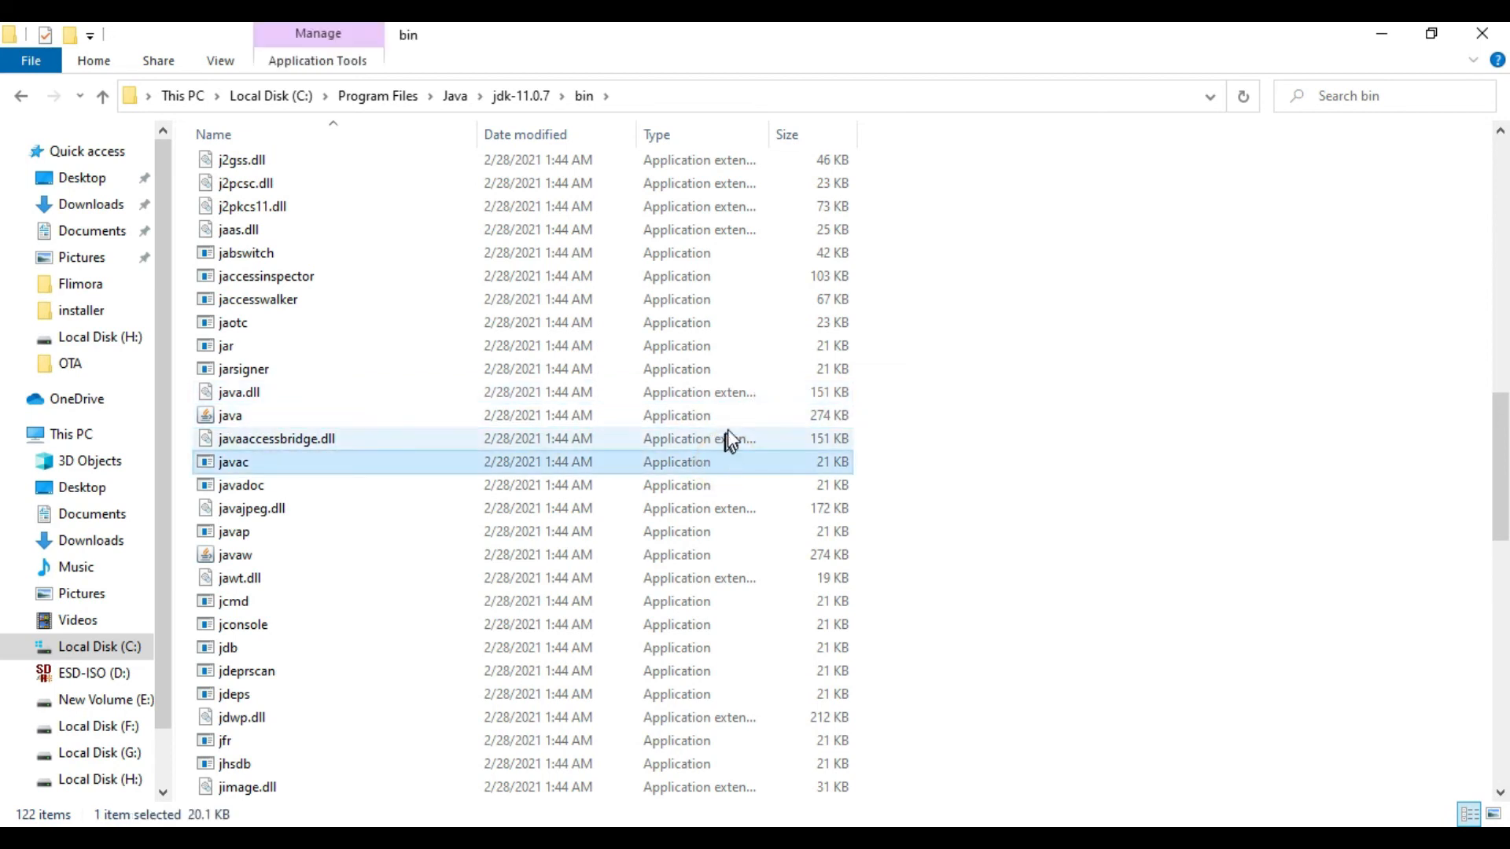
{"action": "left_click", "coordinate": [735, 417], "text": "ctrl"}
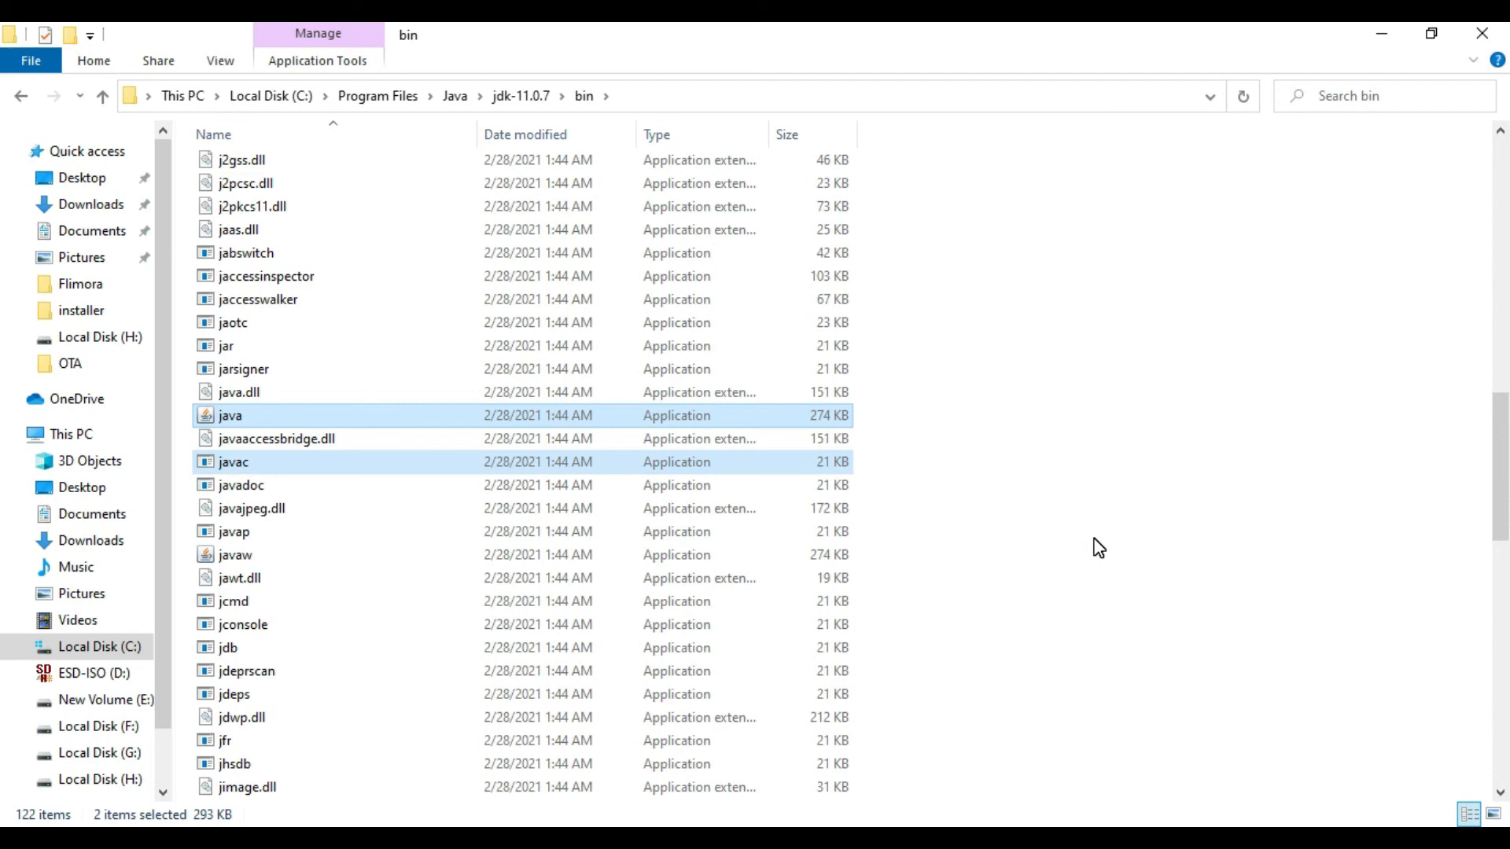
{"action": "left_click", "coordinate": [1235, 838]}
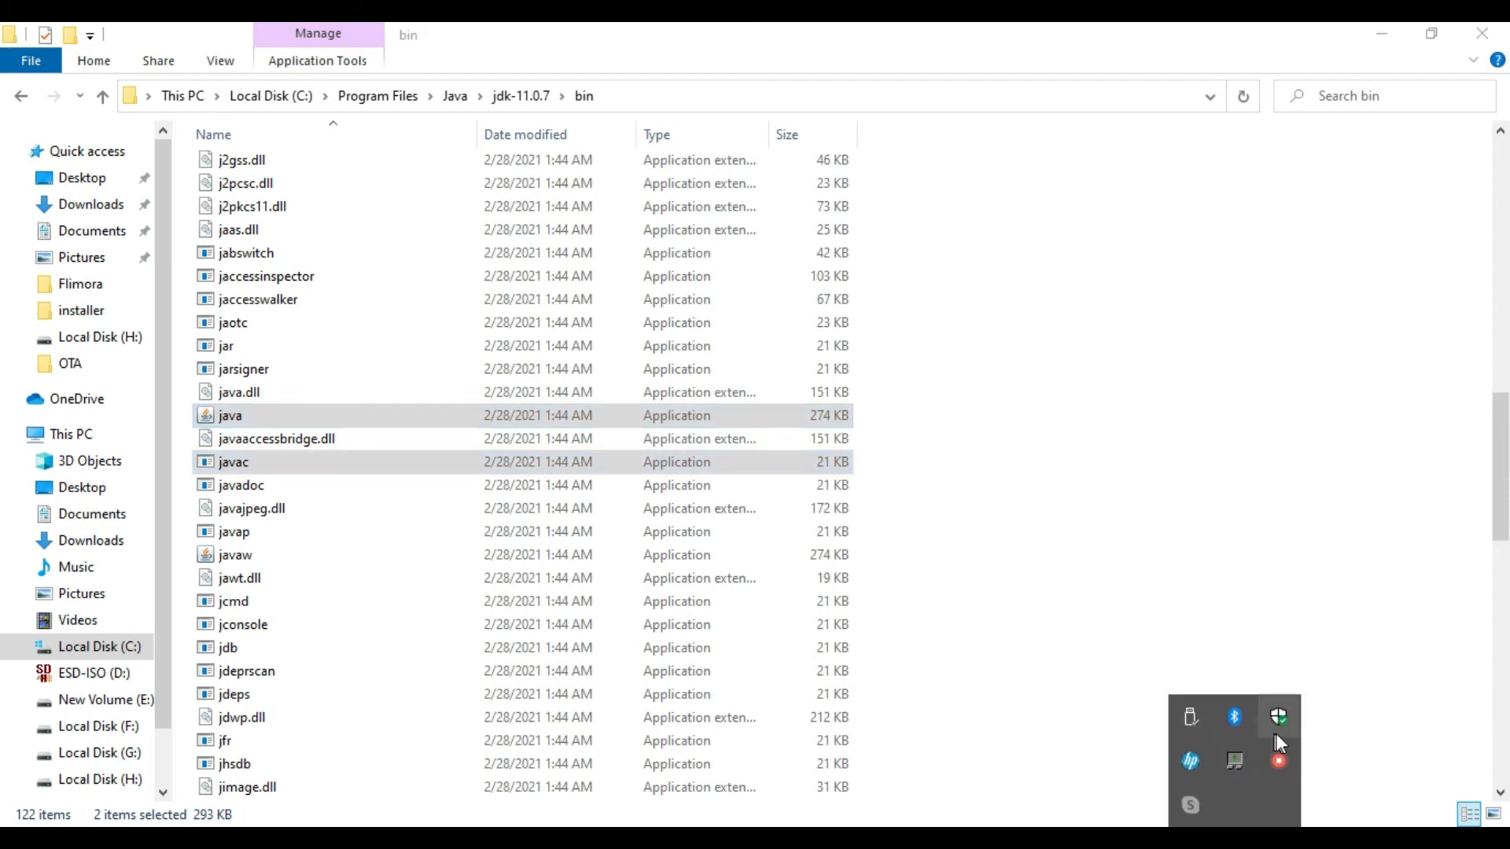
{"action": "right_click", "coordinate": [1280, 759]}
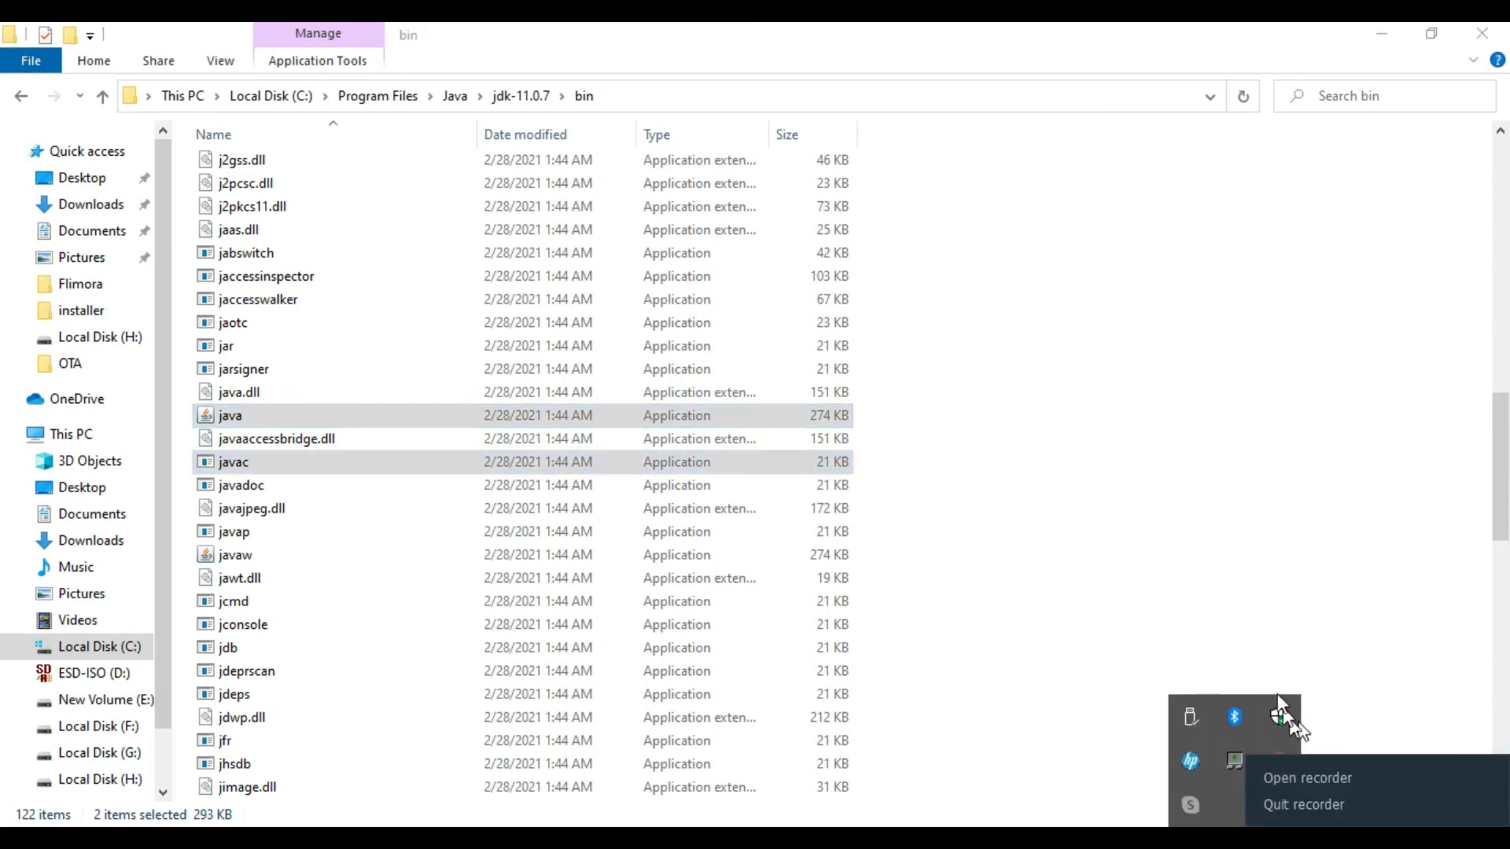
{"action": "left_click", "coordinate": [1351, 621]}
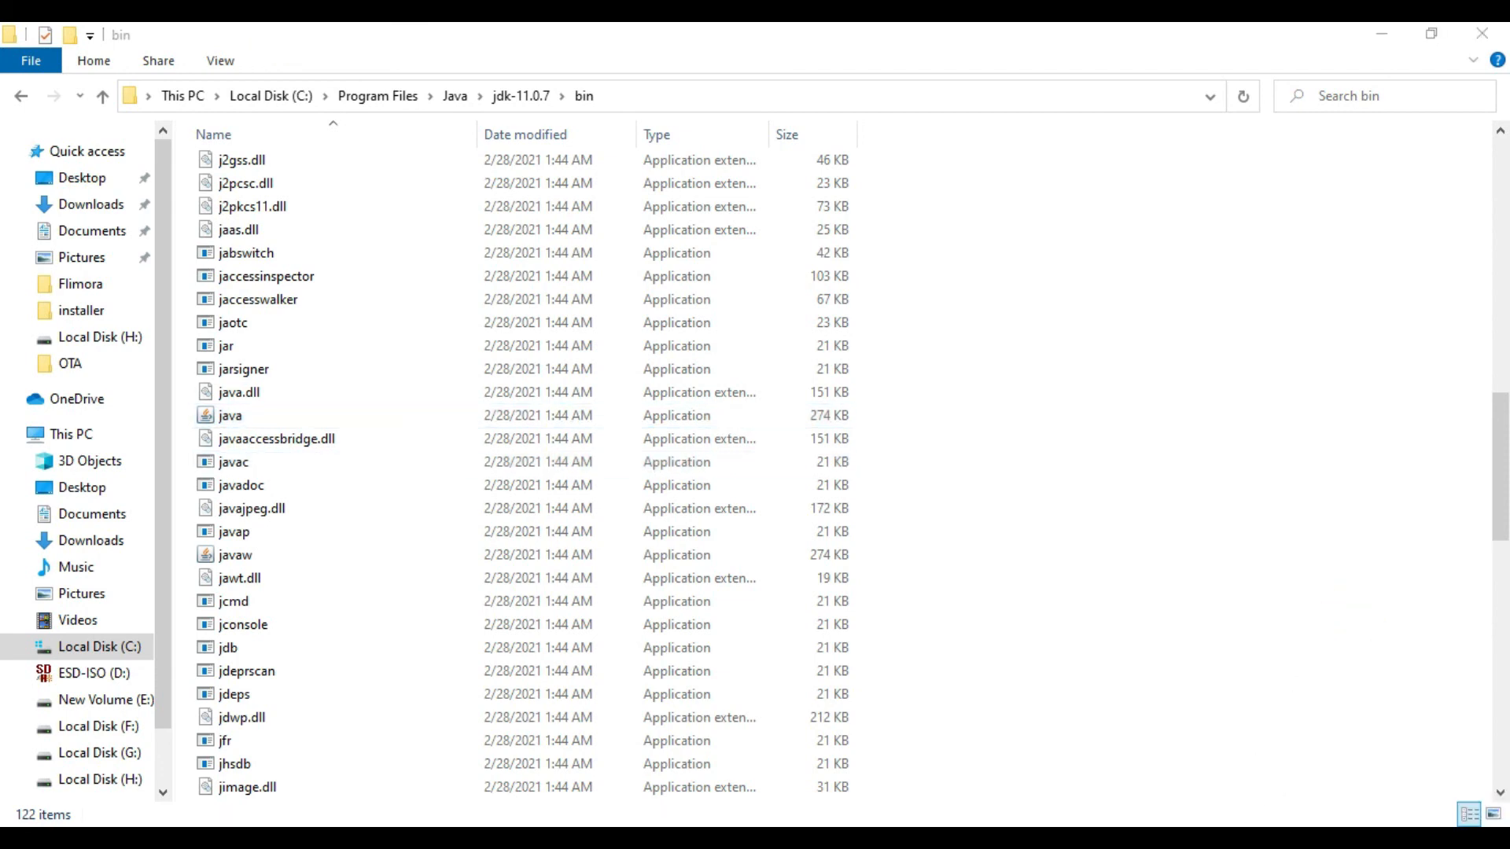
{"action": "left_click", "coordinate": [1235, 837]}
{"action": "right_click", "coordinate": [1280, 771]}
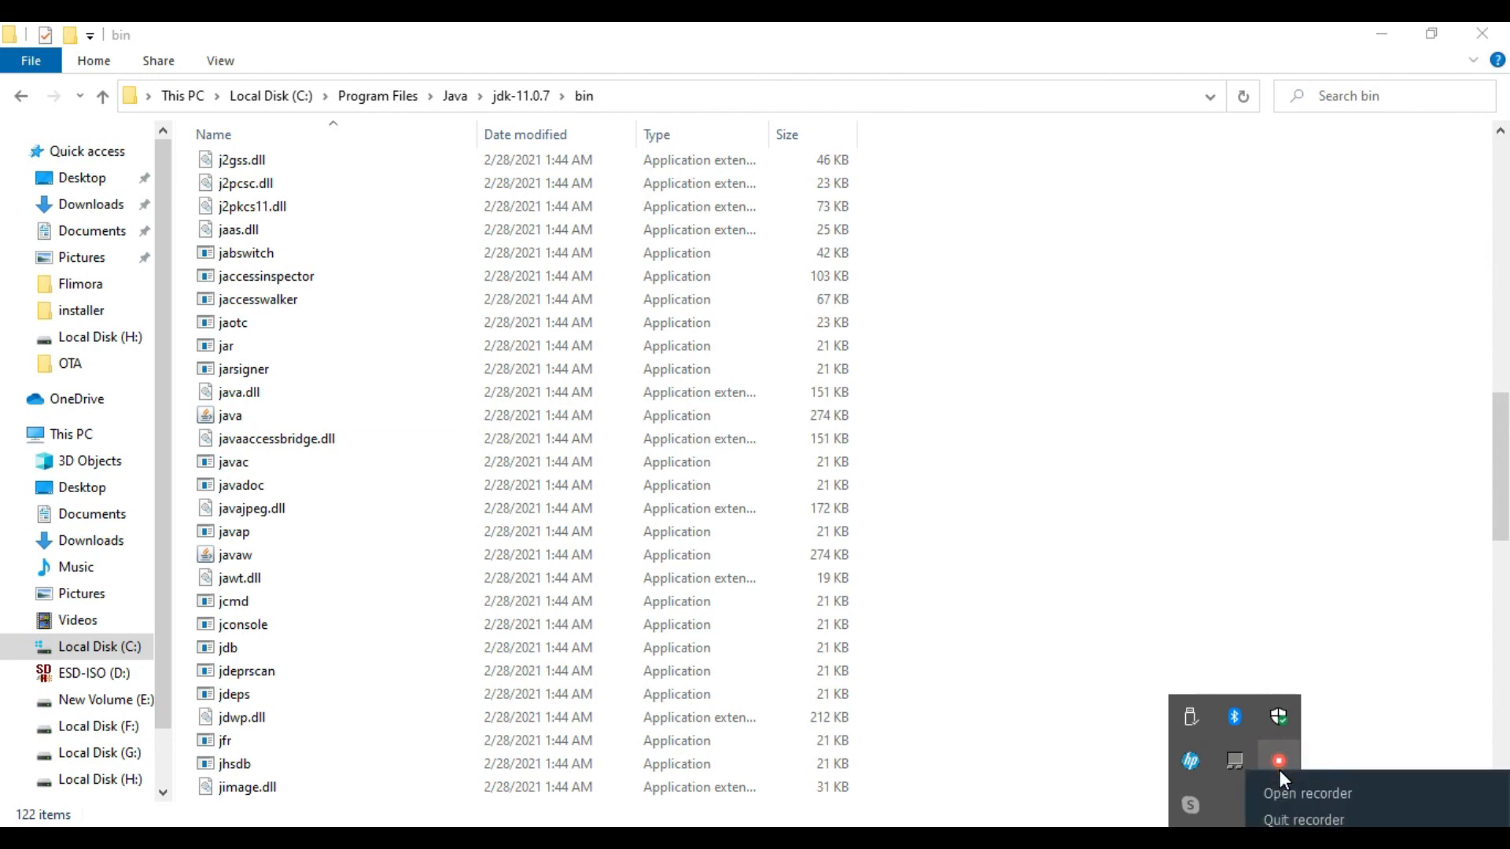
{"action": "left_click", "coordinate": [1301, 793]}
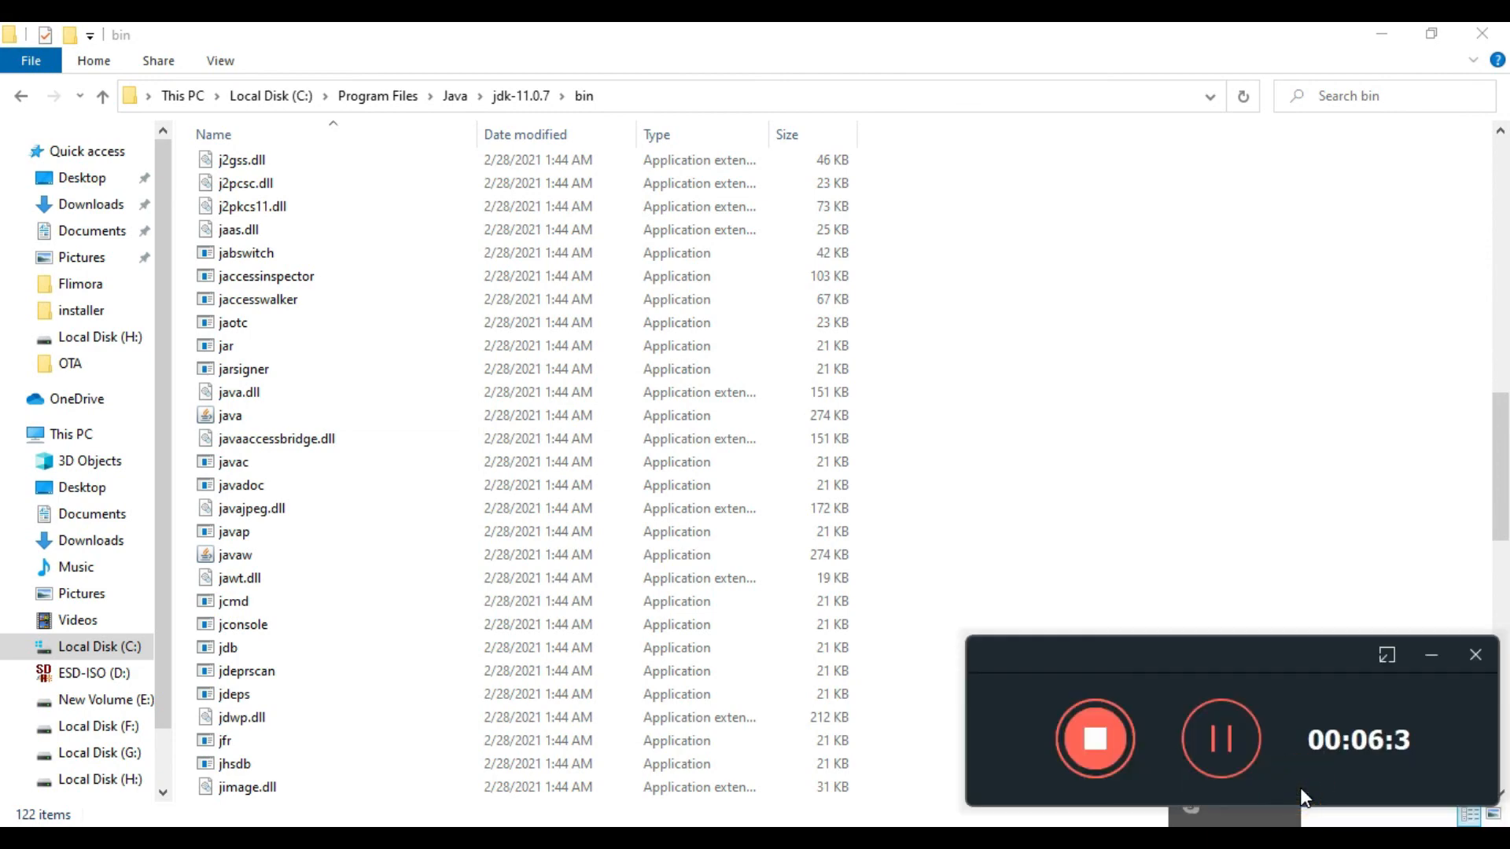
{"action": "left_click", "coordinate": [1430, 655]}
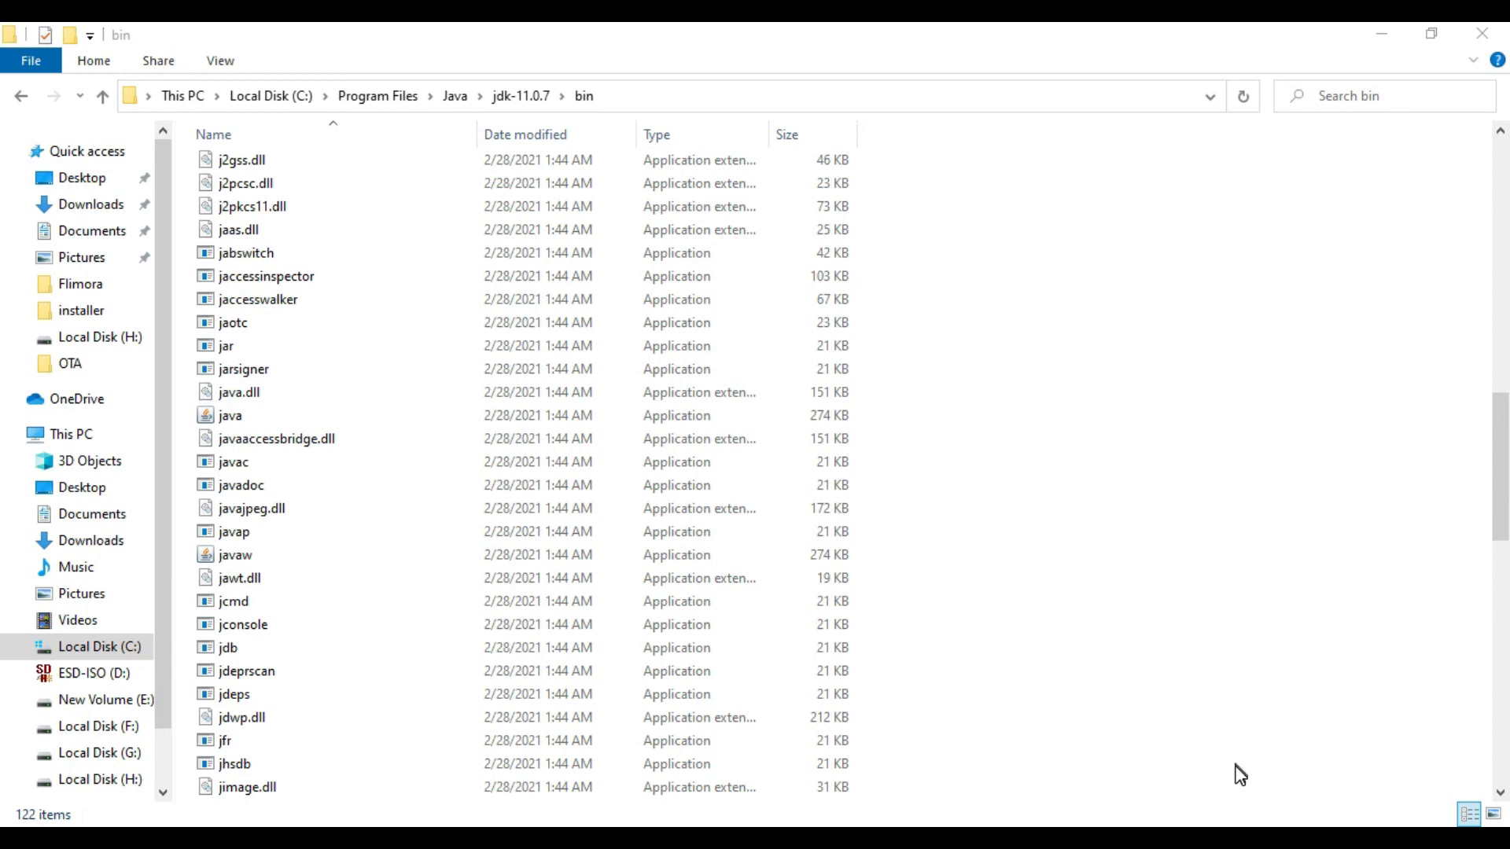
Step: Bring up the open System Properties dialog, close it, and return to the JDK's bin folder
{"action": "left_click", "coordinate": [872, 839]}
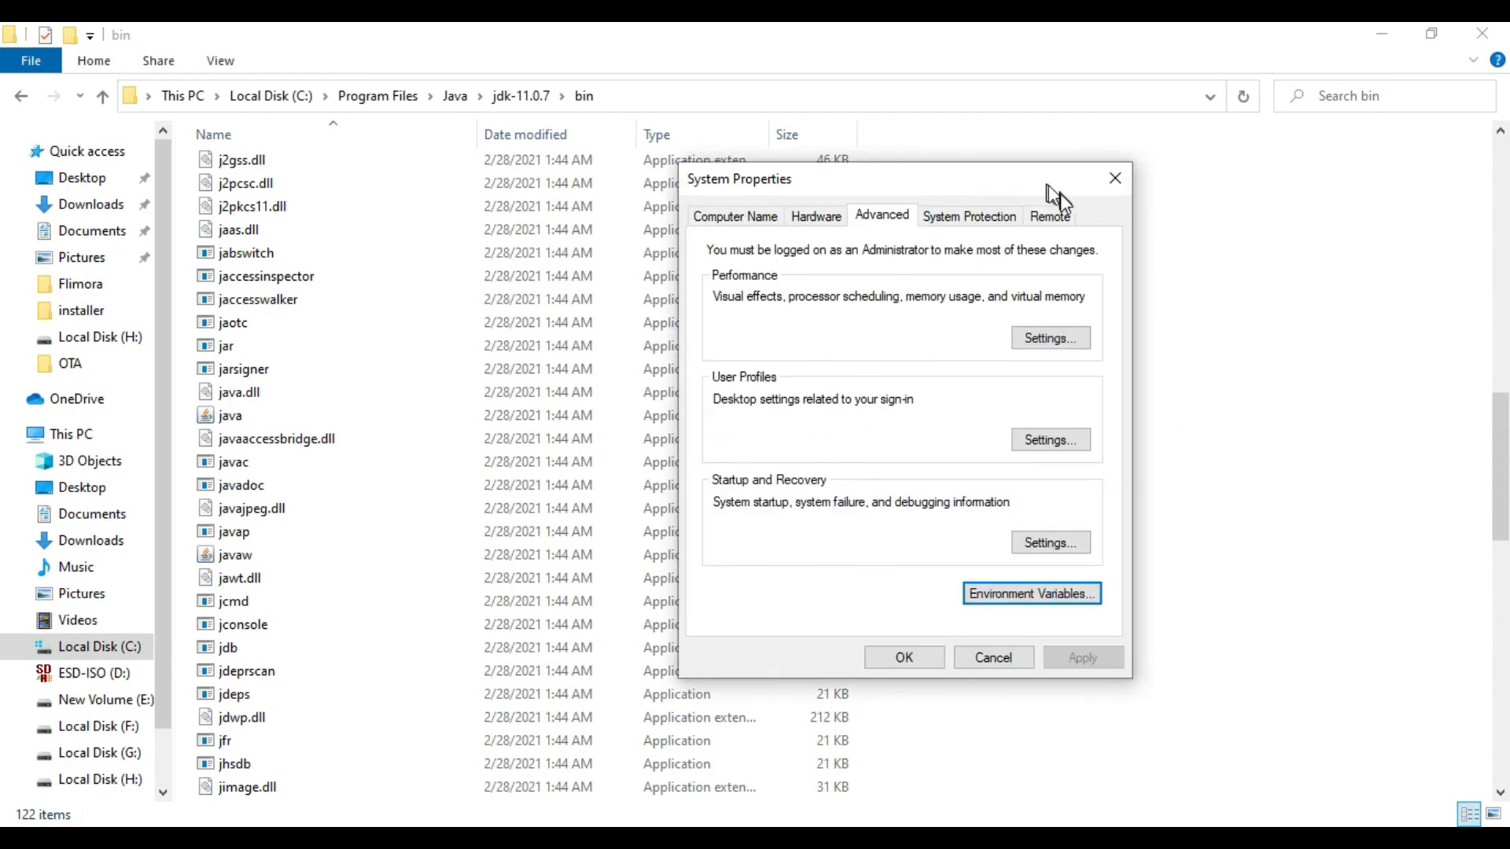
{"action": "left_click", "coordinate": [1114, 192]}
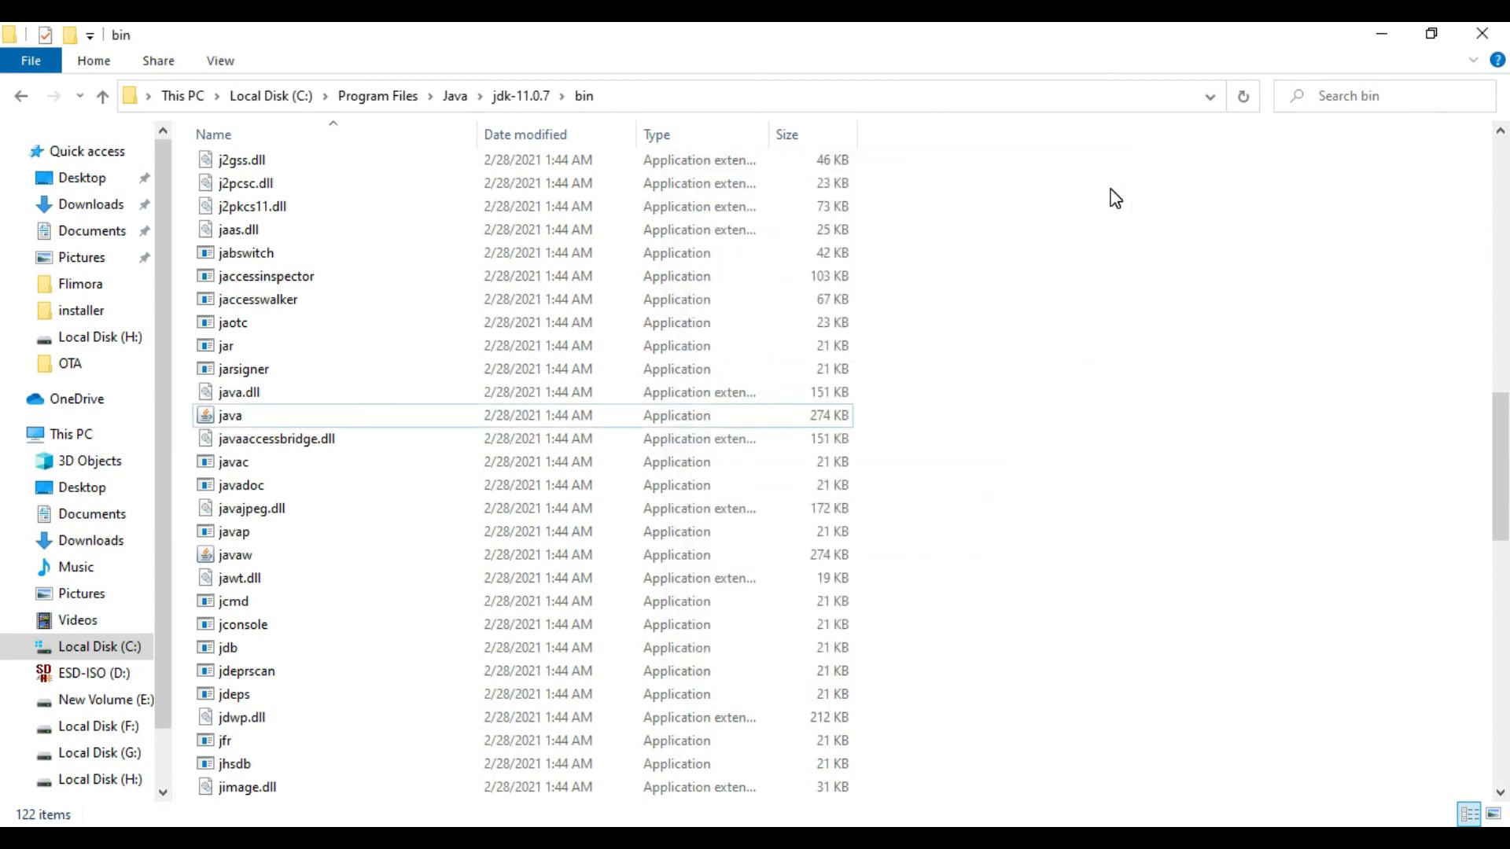
{"action": "left_click", "coordinate": [1147, 351]}
{"action": "scroll", "coordinate": [671, 303], "scroll_direction": "up", "scroll_amount": 3}
{"action": "scroll", "coordinate": [671, 303], "scroll_direction": "up", "scroll_amount": 12}
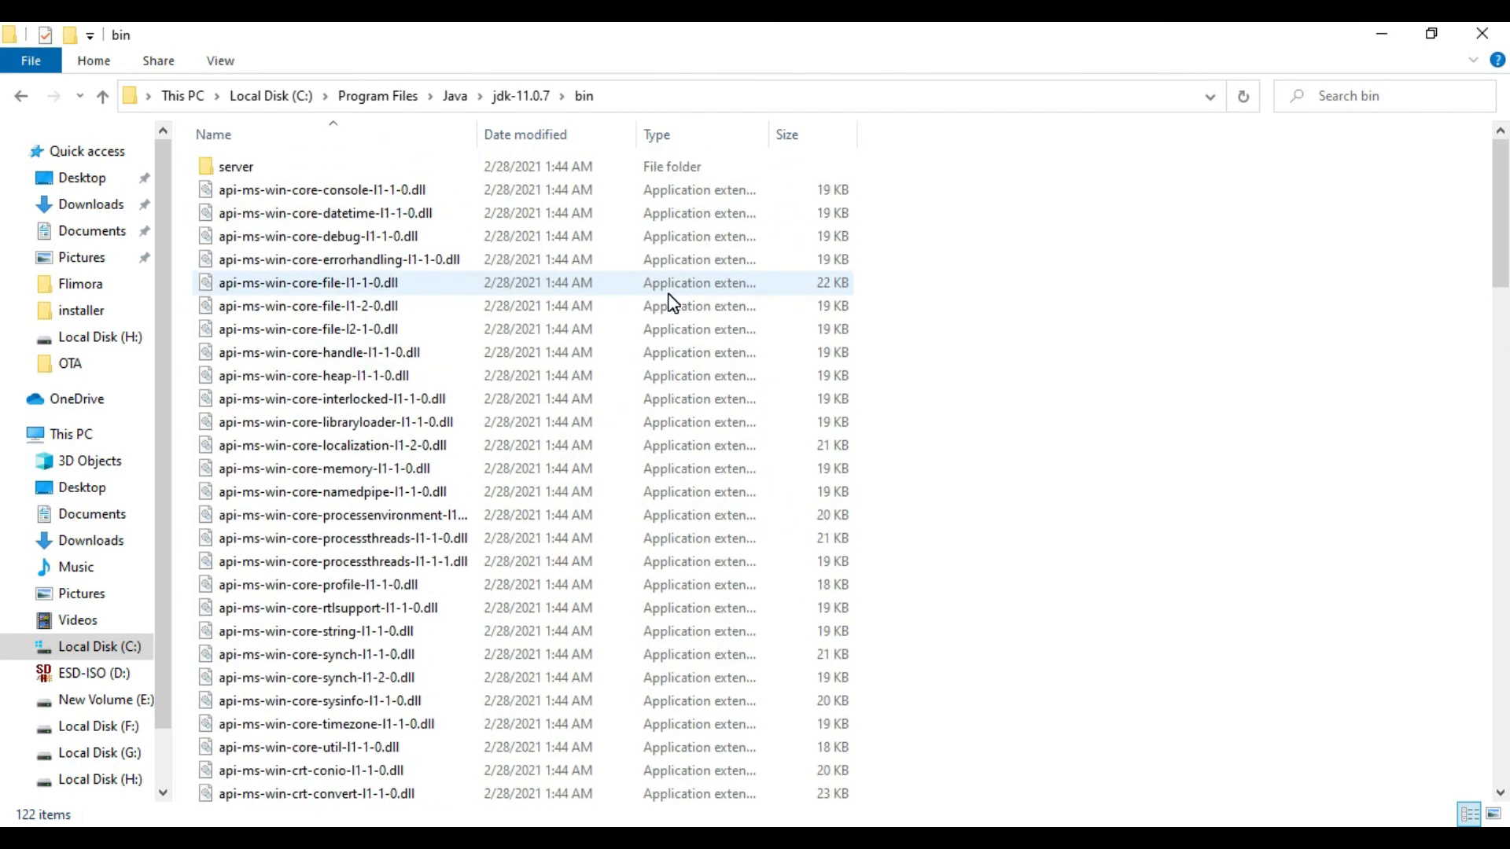
{"action": "left_click", "coordinate": [1235, 838]}
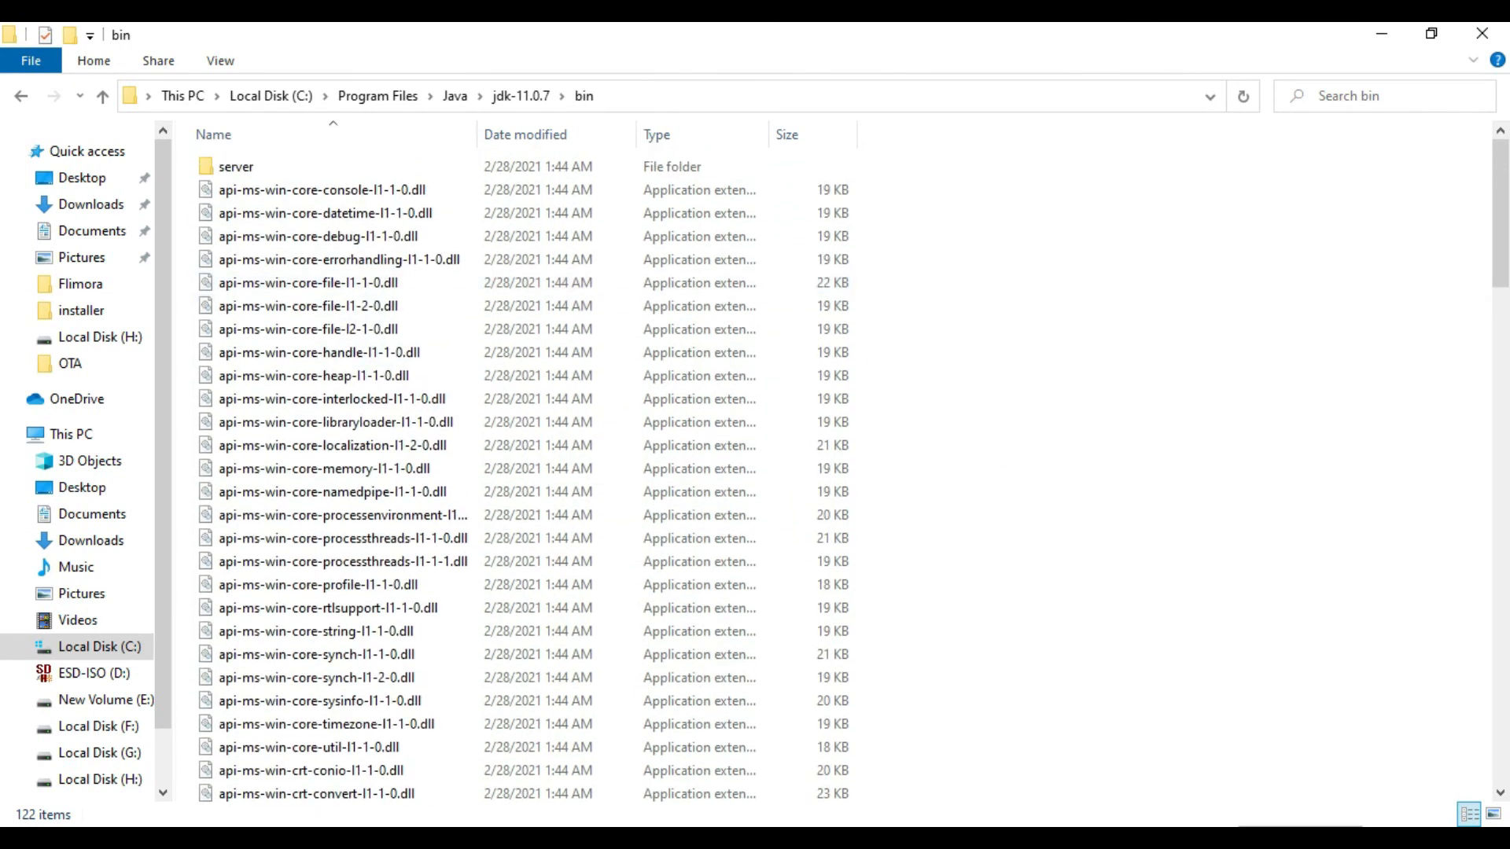